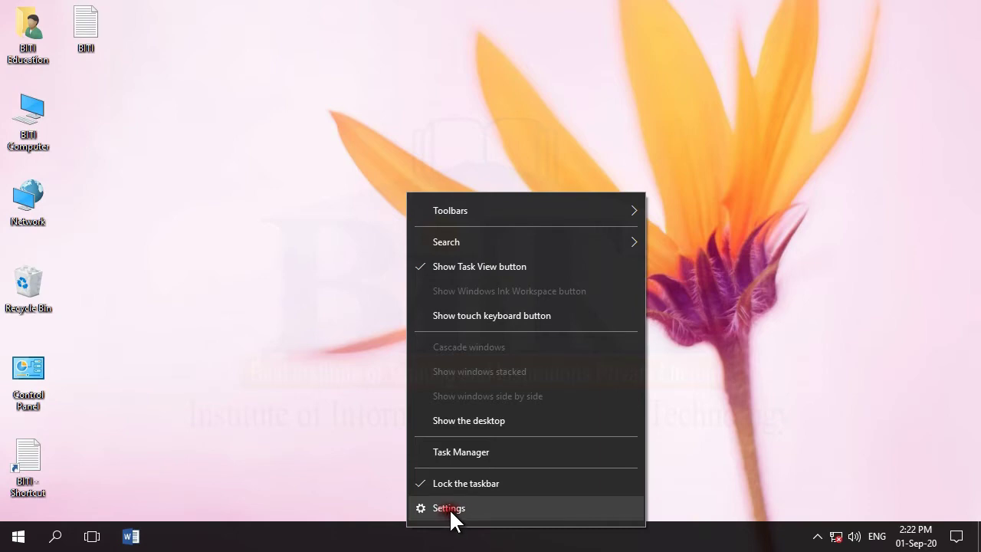
# Open the taskbar settings to view the available options, and close the Settings window
pyautogui.click(450, 509)
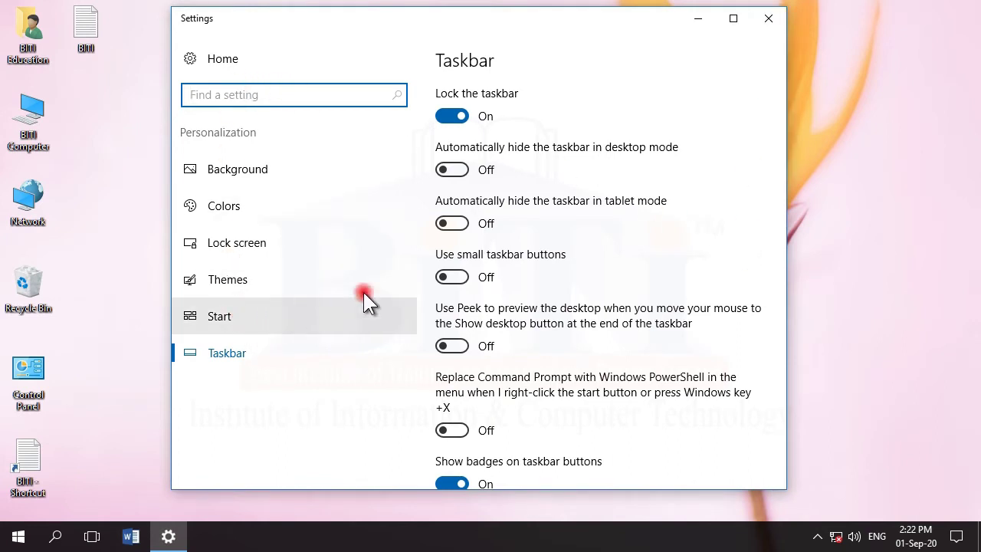
pyautogui.click(768, 17)
# Unlock the taskbar and try adjusting it by its upper edge
pyautogui.rightClick(434, 537)
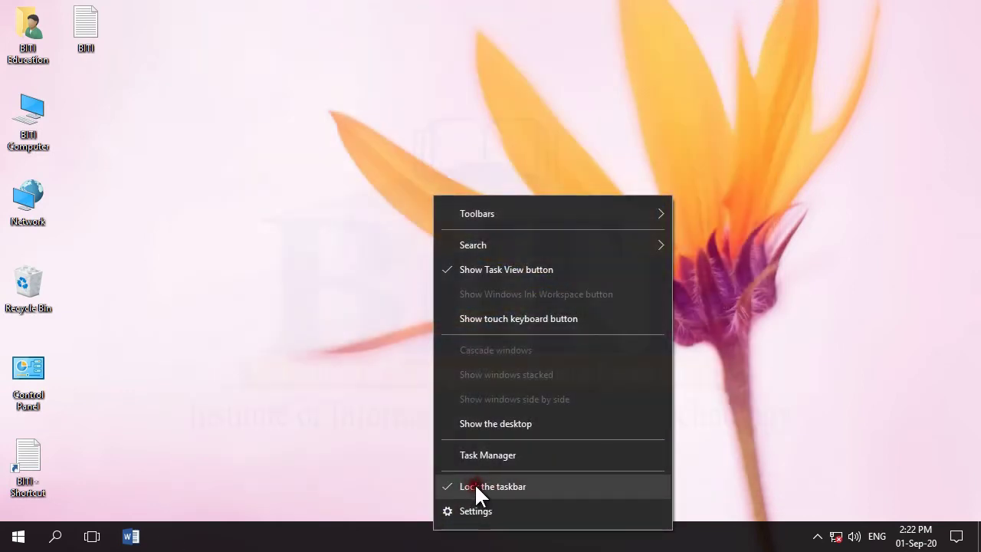
pyautogui.click(476, 486)
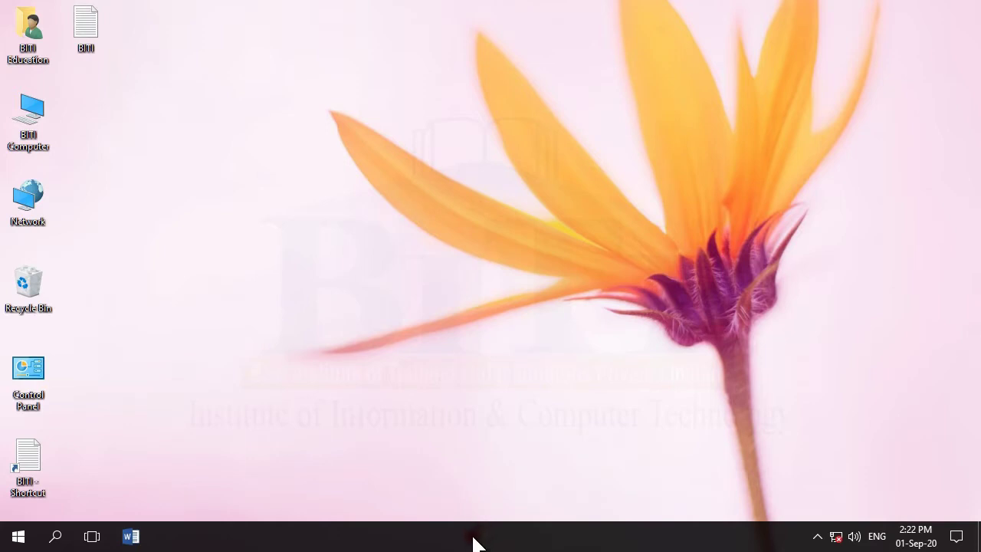
pyautogui.rightClick(460, 538)
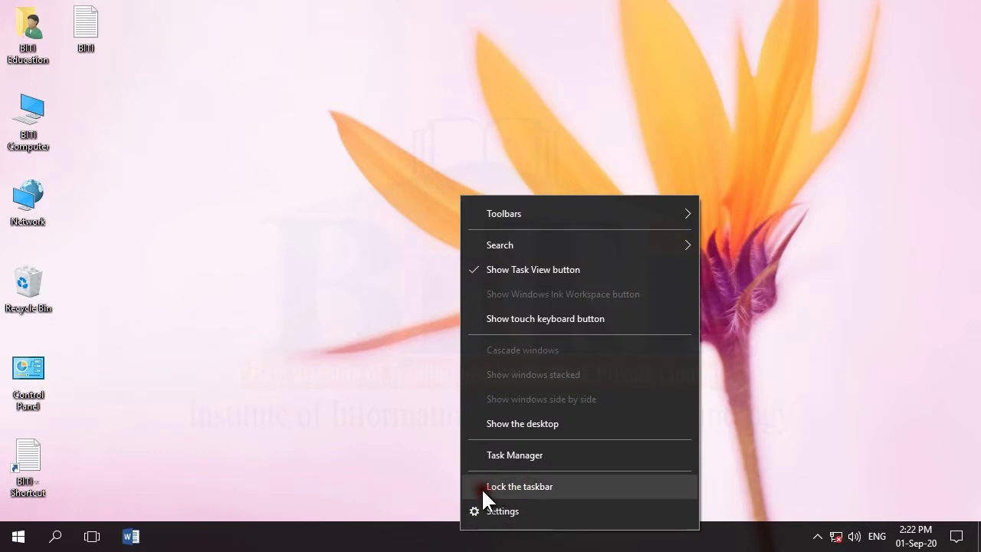
pyautogui.click(389, 527)
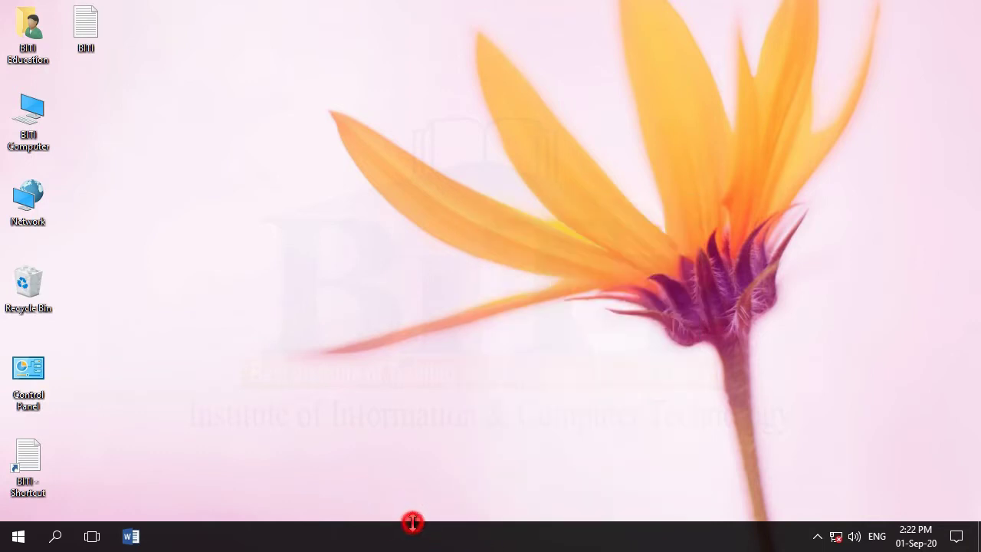
pyautogui.moveTo(412, 519)
pyautogui.mouseDown()
pyautogui.moveTo(431, 449)
pyautogui.moveTo(437, 515)
pyautogui.moveTo(429, 414)
pyautogui.moveTo(459, 534)
pyautogui.moveTo(495, 511)
pyautogui.moveTo(484, 541)
pyautogui.moveTo(485, 521)
pyautogui.moveTo(486, 532)
pyautogui.mouseUp()
# Lock the taskbar again
pyautogui.rightClick(459, 534)
pyautogui.click(504, 483)
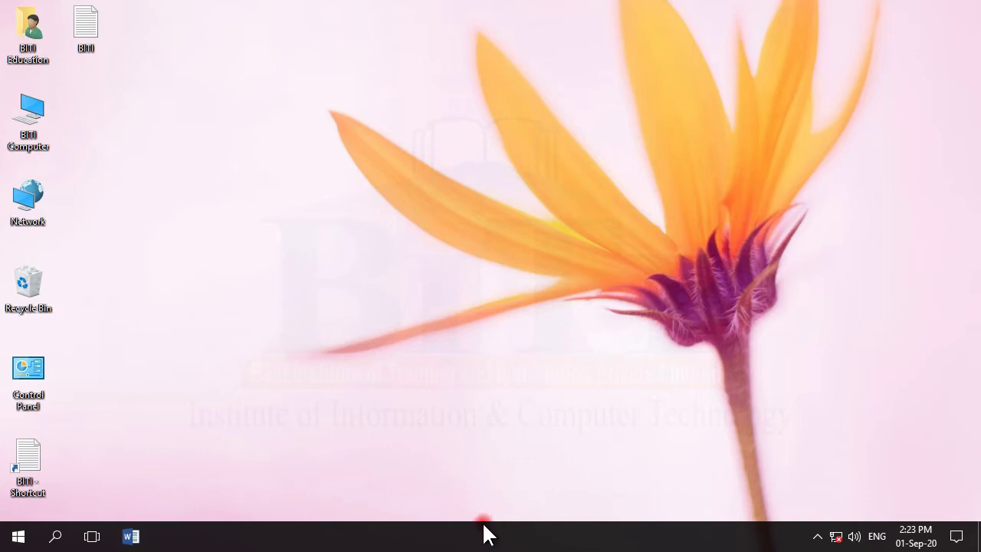
# Open Task Manager and move its window closer to the middle of the desktop
pyautogui.rightClick(483, 529)
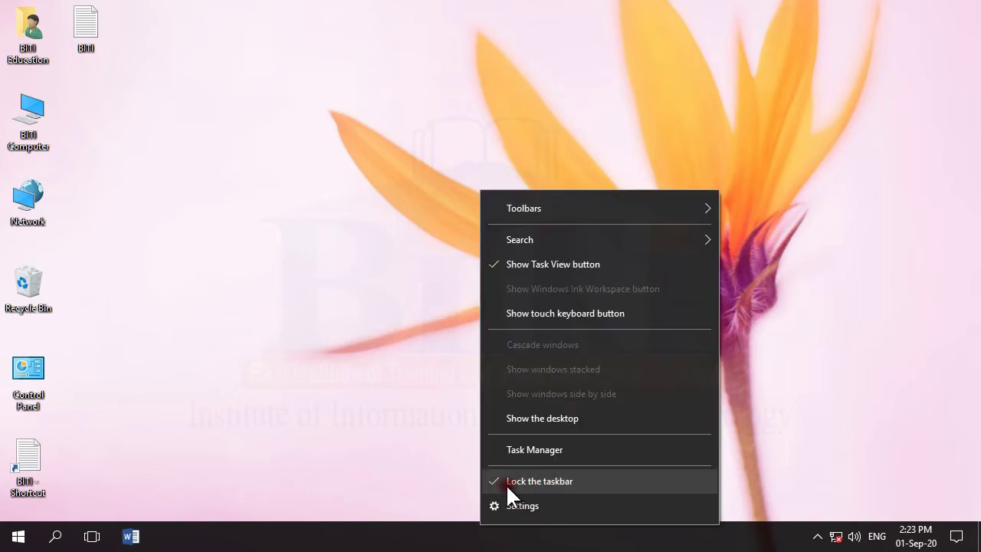
pyautogui.click(534, 450)
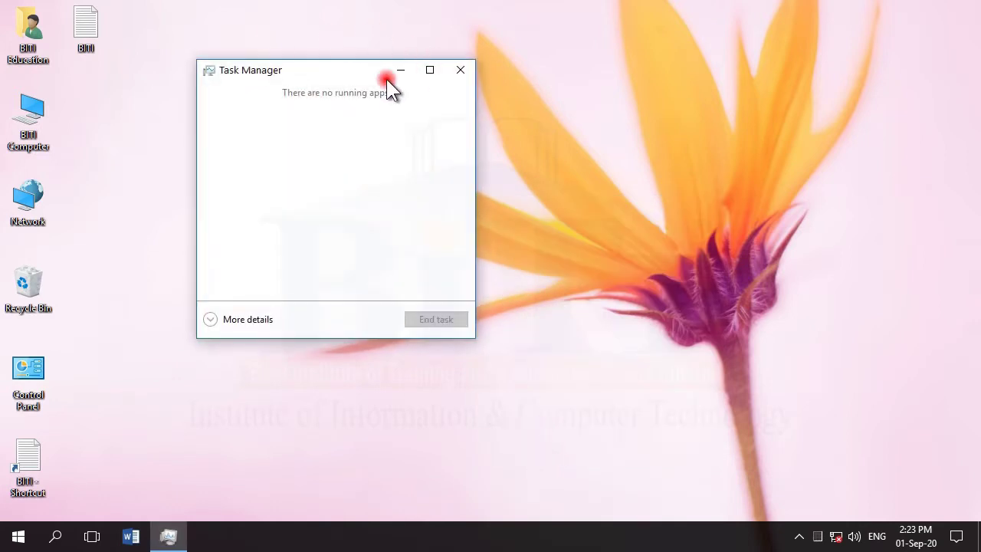
pyautogui.moveTo(299, 70); pyautogui.dragTo(391, 117)
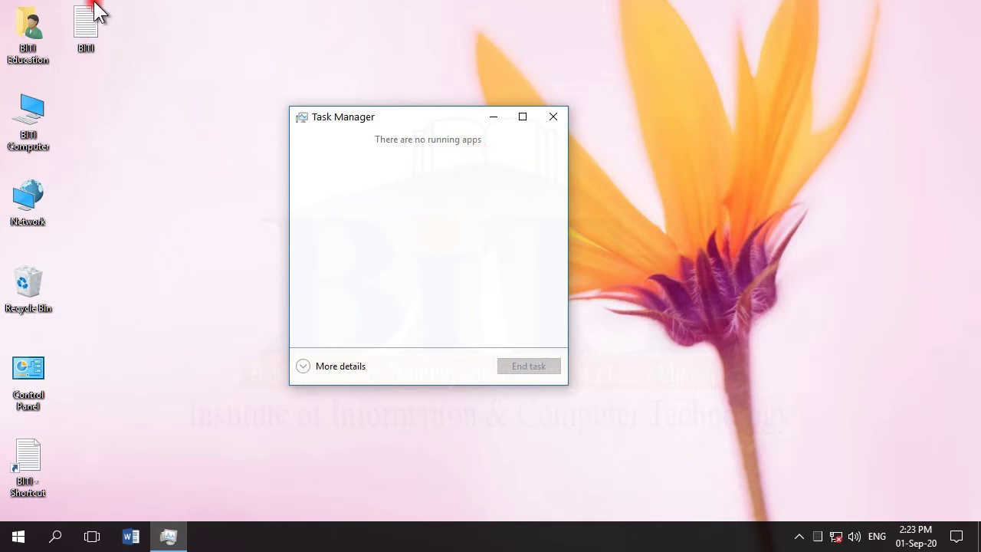
# Open the BITI text file from the desktop and arrange Notepad and Task Manager so the running apps list stays readable
pyautogui.rightClick(78, 31)
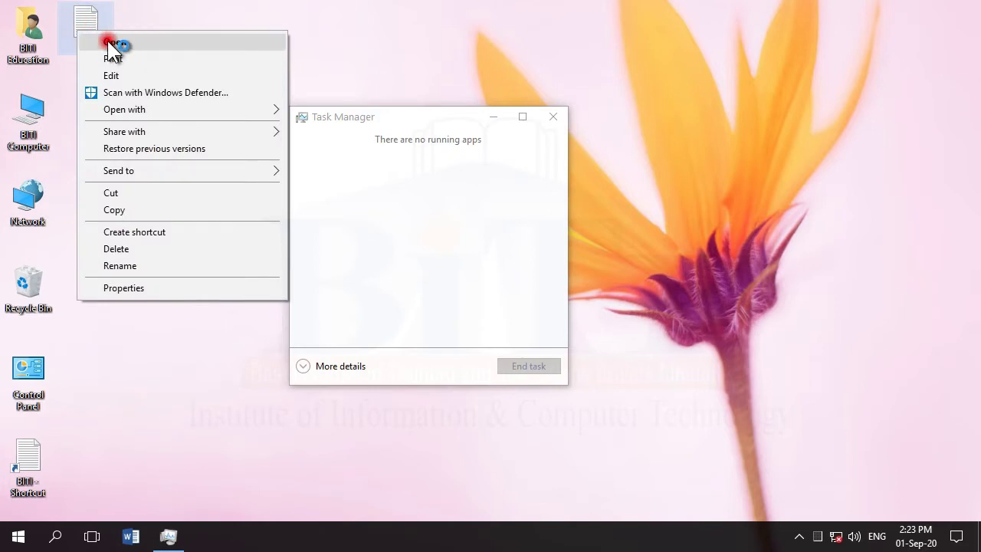
pyautogui.click(109, 43)
pyautogui.moveTo(544, 89); pyautogui.dragTo(559, 110)
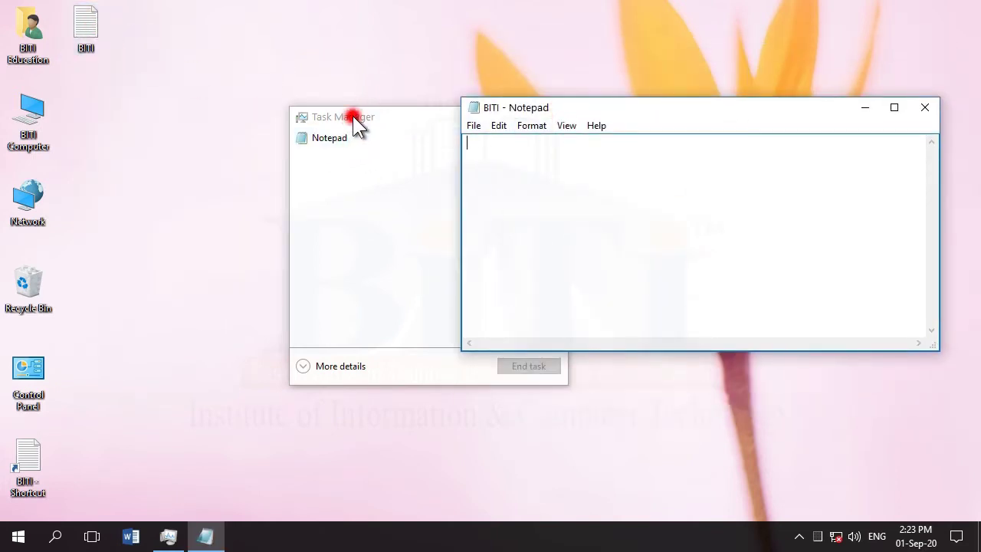
pyautogui.moveTo(353, 116); pyautogui.dragTo(308, 113)
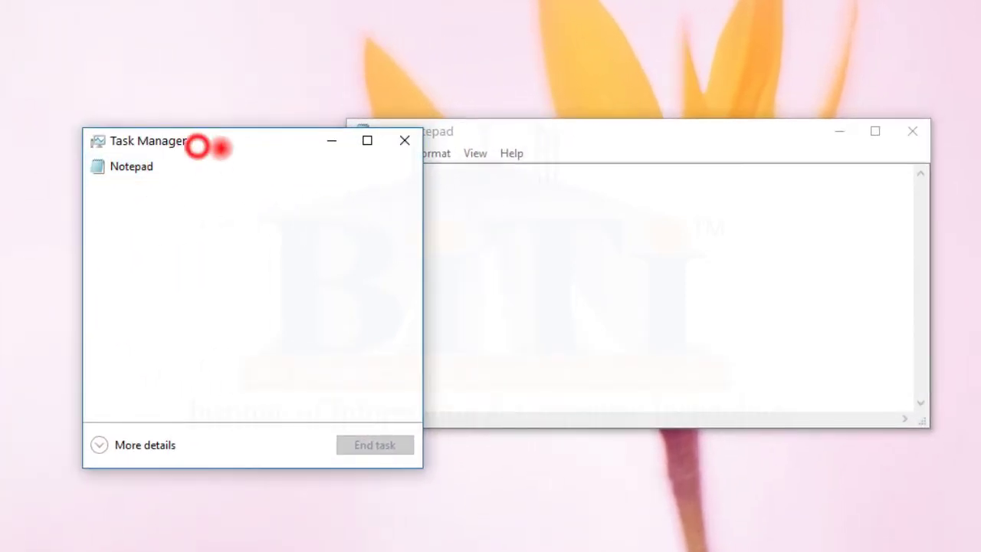
pyautogui.moveTo(197, 144); pyautogui.dragTo(200, 142)
# Close the BITI Notepad window, refresh the desktop and return to Task Manager
pyautogui.click(896, 125)
pyautogui.rightClick(532, 112)
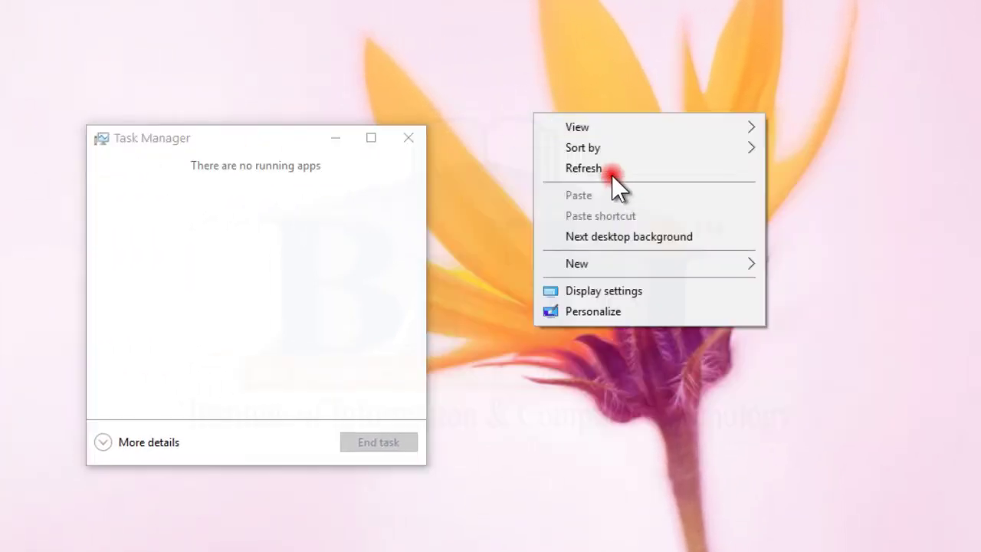
pyautogui.click(609, 167)
pyautogui.click(252, 148)
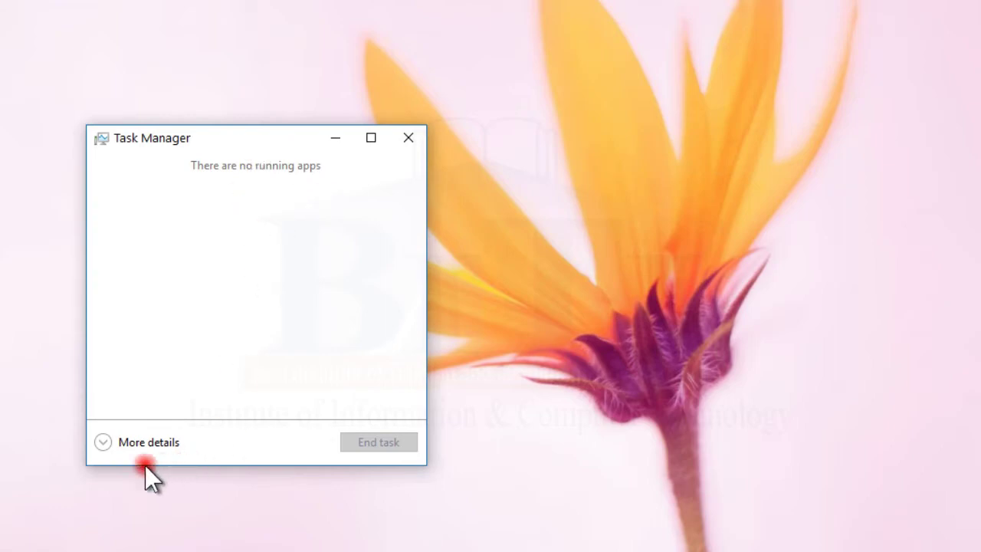
# Expand Task Manager to its detailed view and move the window up so the whole process list fits on screen
pyautogui.click(125, 444)
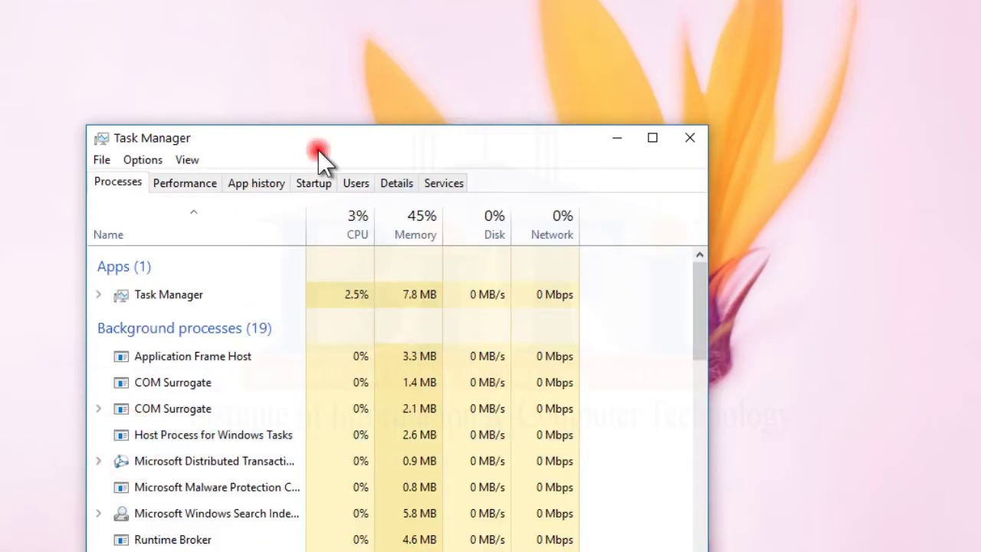
pyautogui.moveTo(318, 149); pyautogui.dragTo(319, 23)
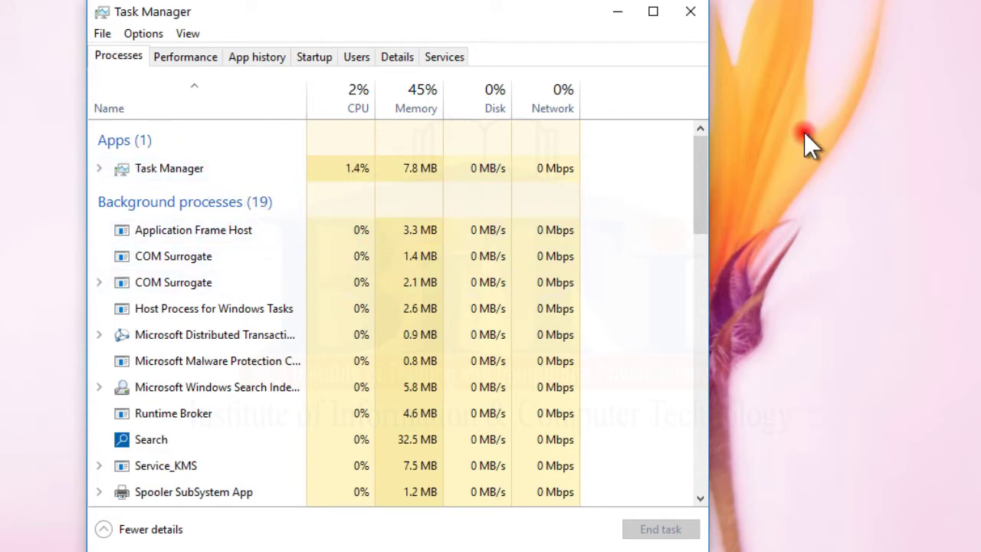
pyautogui.moveTo(704, 153); pyautogui.dragTo(207, 167)
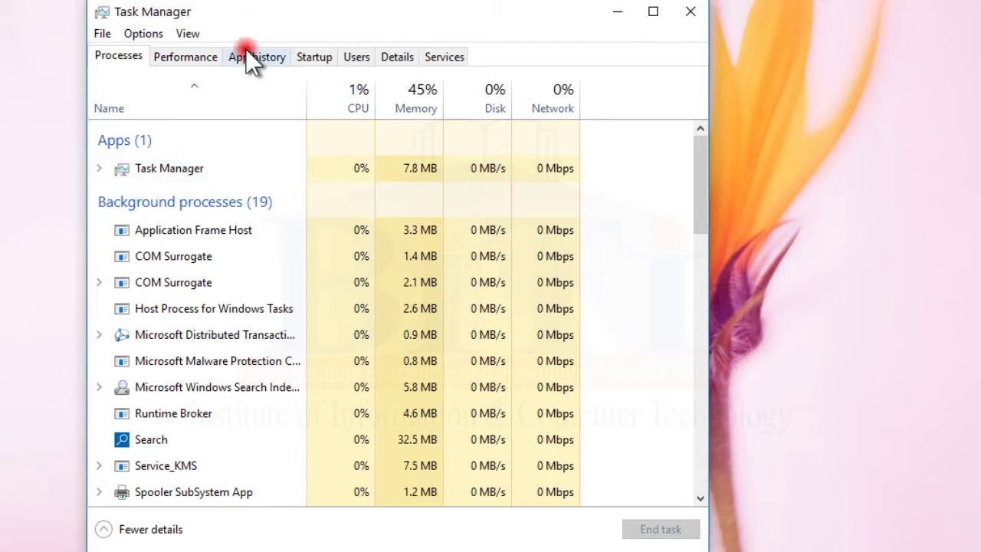
pyautogui.moveTo(239, 17); pyautogui.dragTo(258, 29)
# Reopen the BITI text file to check its entry under Apps in the process list, and close Notepad
pyautogui.rightClick(2, 6)
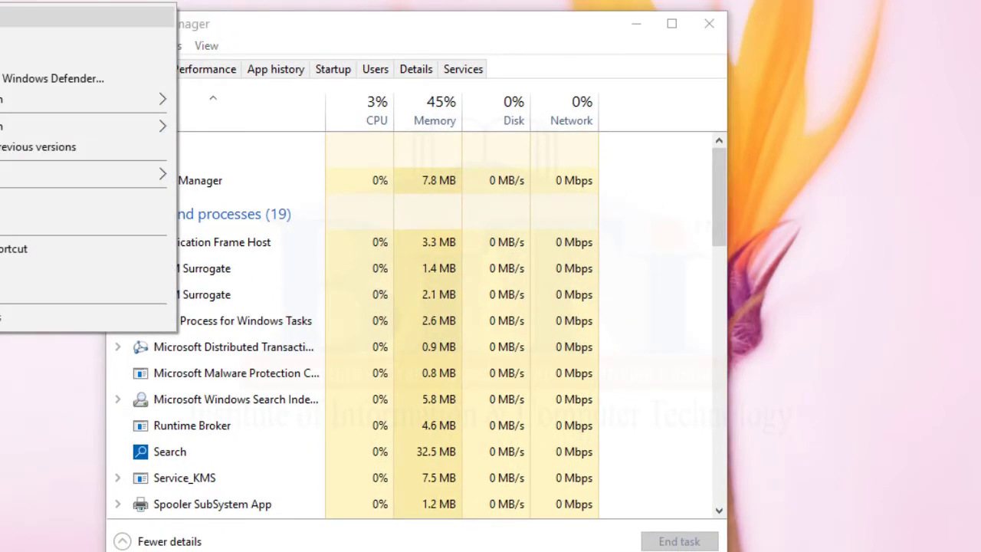
pyautogui.click(46, 13)
pyautogui.click(559, 171)
pyautogui.click(583, 110)
pyautogui.moveTo(584, 110); pyautogui.dragTo(560, 112)
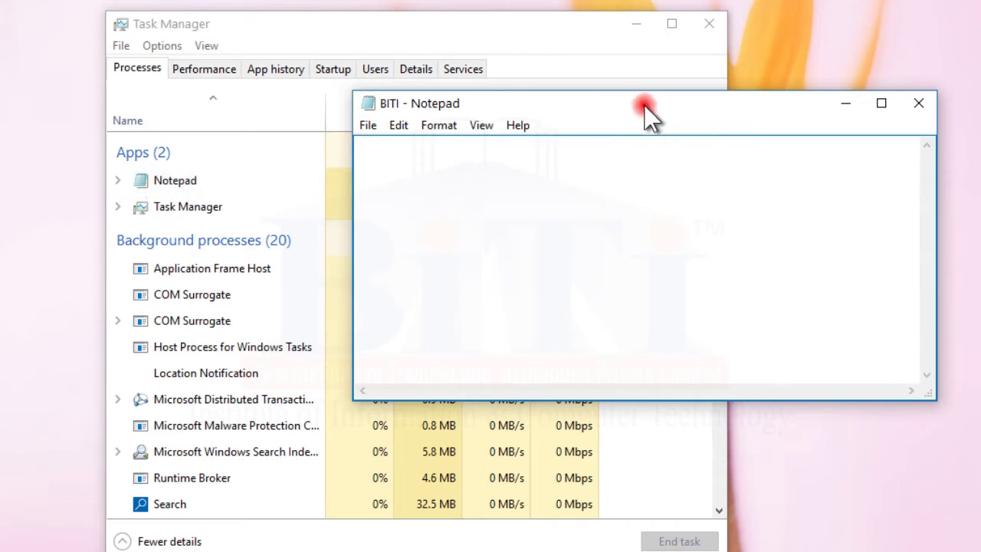
pyautogui.moveTo(644, 104); pyautogui.dragTo(586, 120)
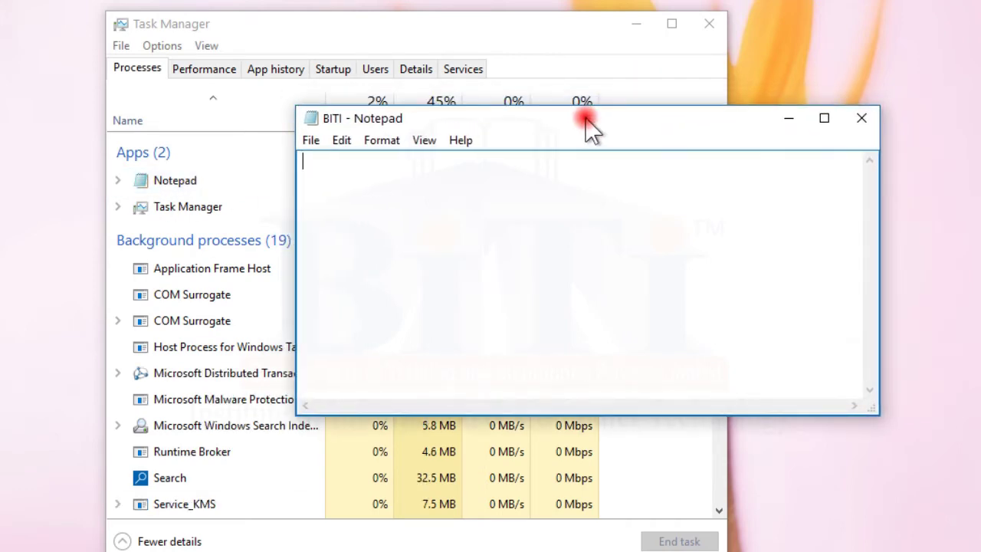
pyautogui.click(858, 119)
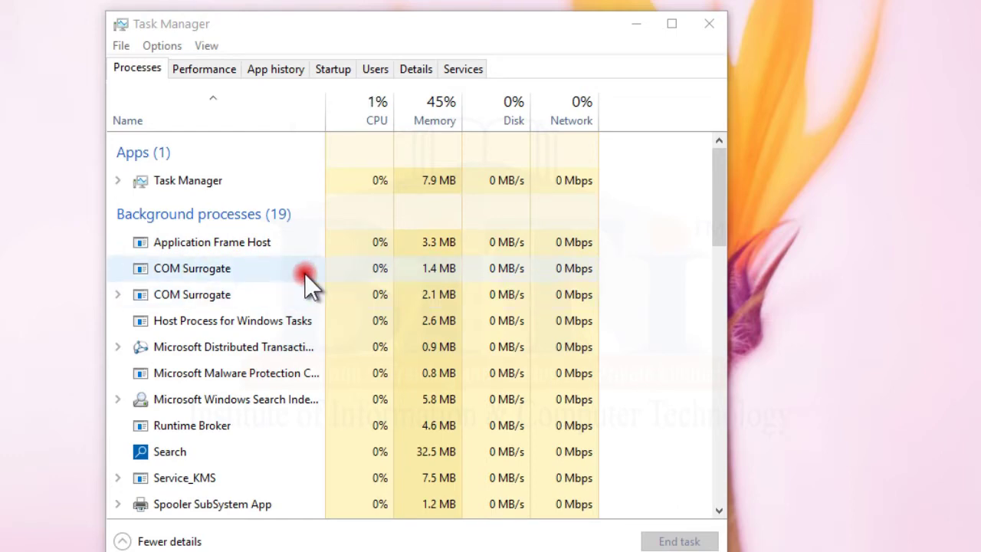
# Examine the background processes and Windows processes groups in the process list
pyautogui.scroll(-1, 232, 345)
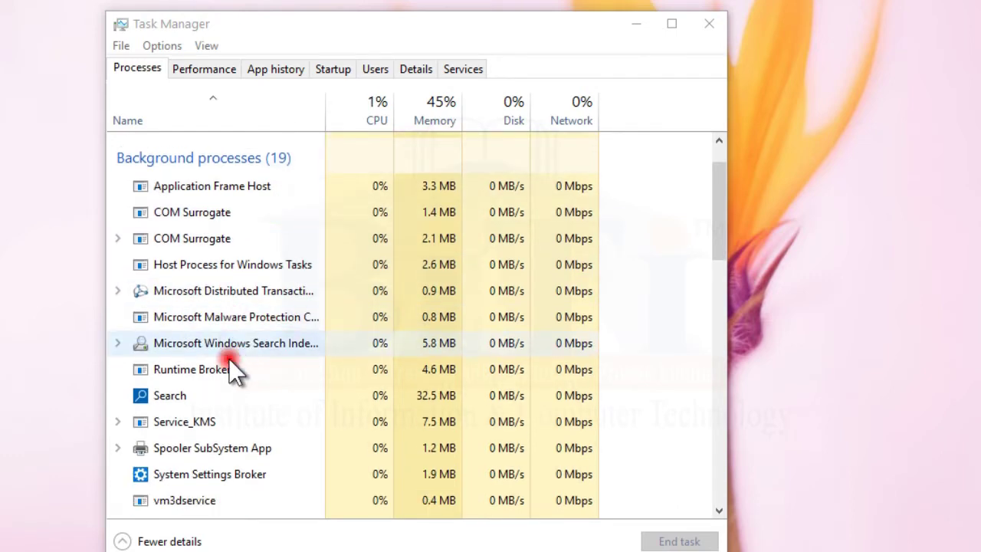
pyautogui.scroll(-5, 229, 358)
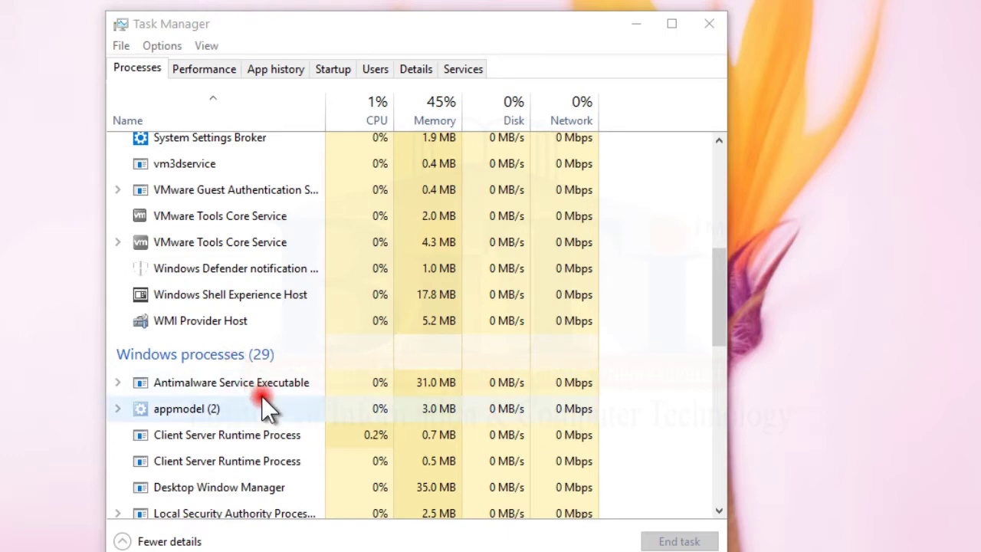
pyautogui.scroll(-5, 261, 396)
pyautogui.scroll(-3, 259, 391)
pyautogui.scroll(10, 259, 391)
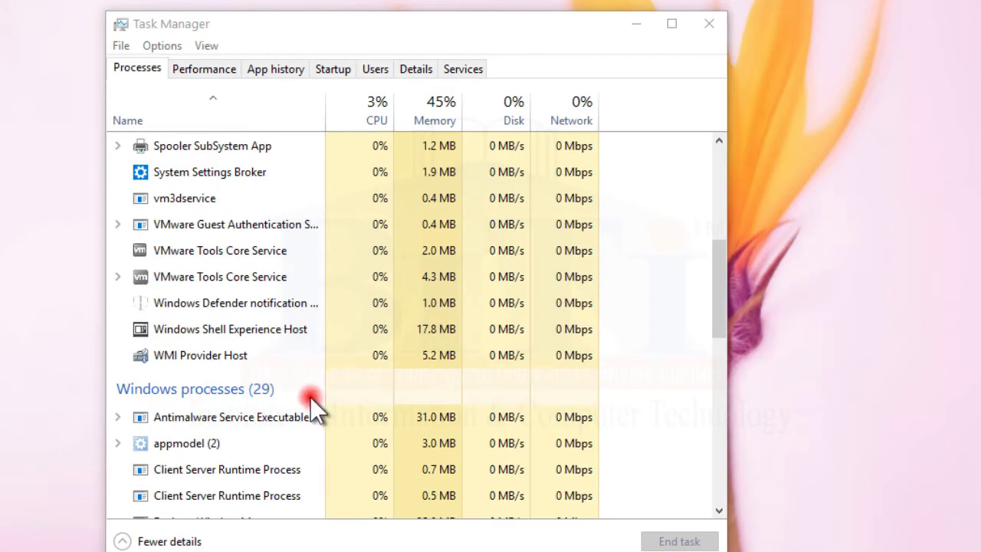
pyautogui.scroll(5, 309, 398)
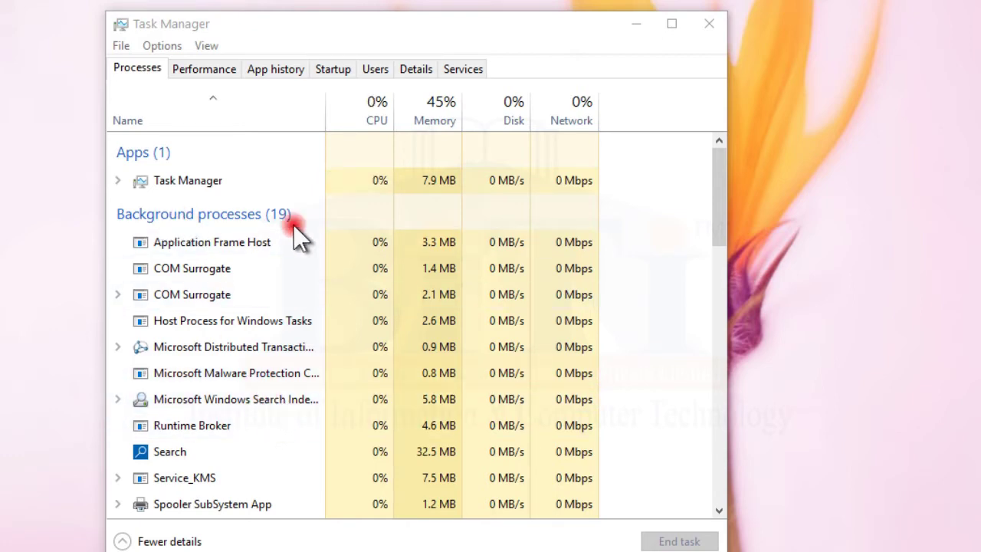
pyautogui.scroll(-6, 267, 368)
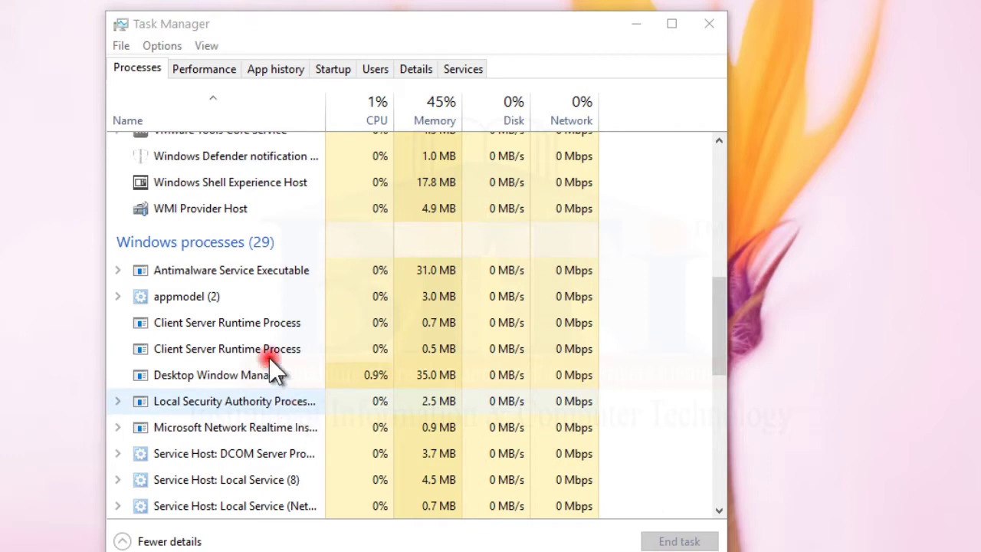
pyautogui.scroll(7, 343, 363)
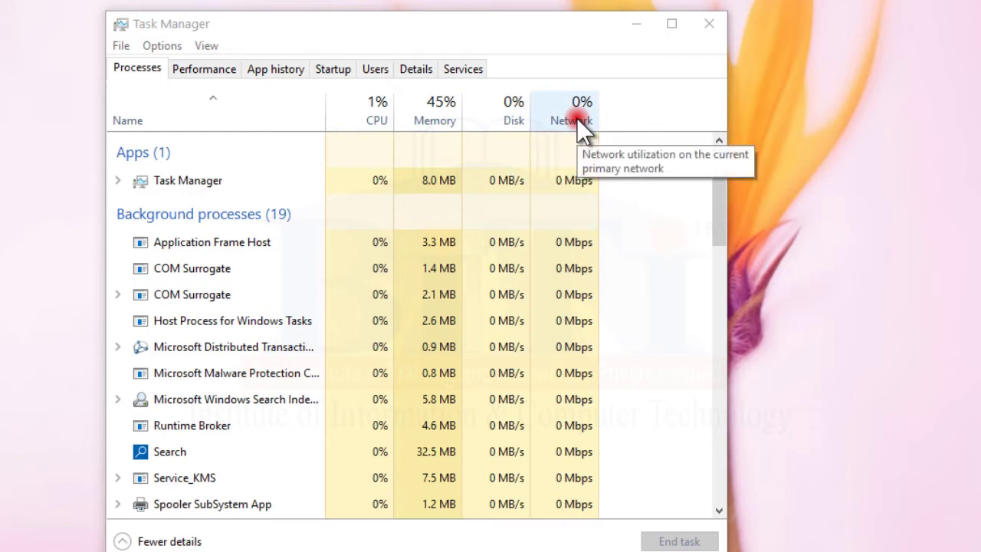
# Examine the CPU, memory, disk and network usage columns for the listed processes
pyautogui.scroll(-1, 571, 226)
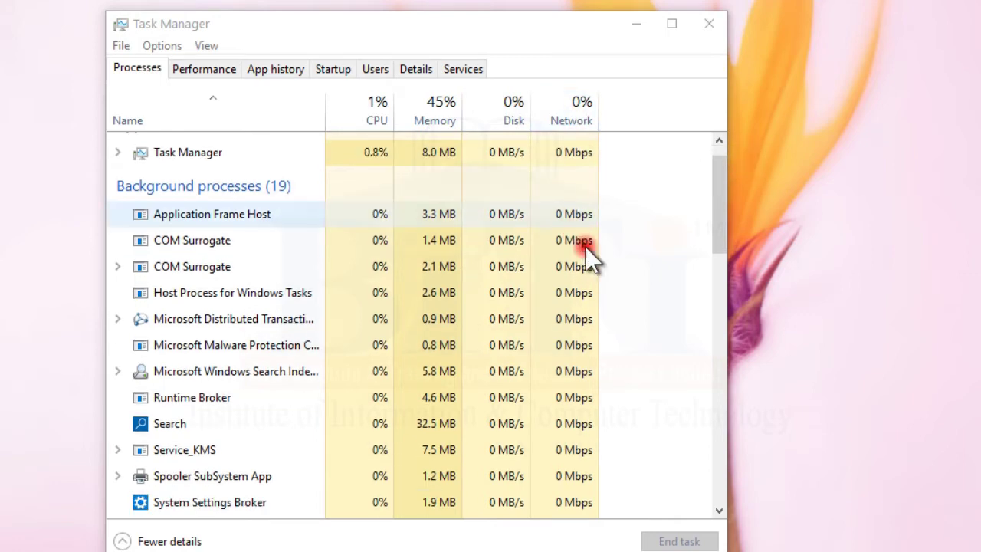
pyautogui.scroll(1, 568, 249)
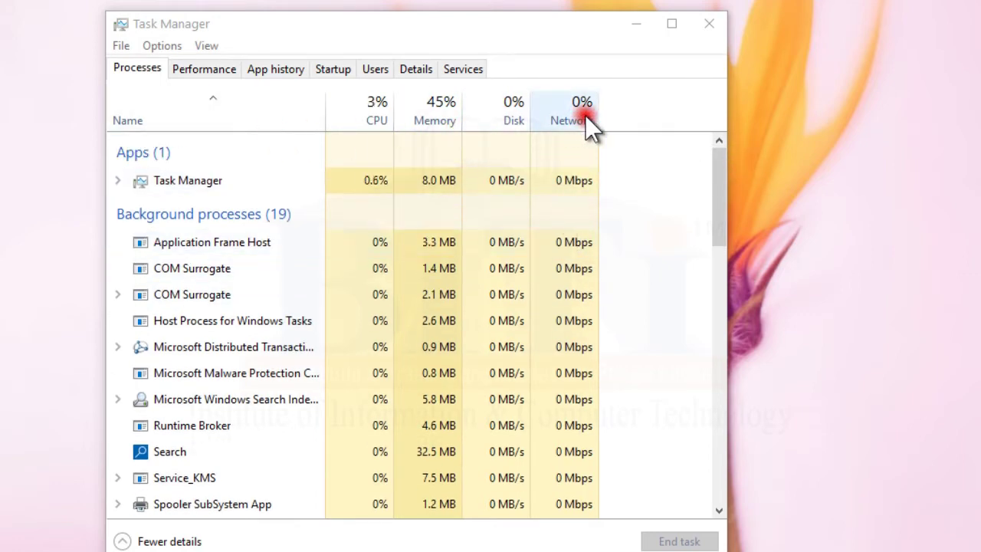
pyautogui.click(331, 184)
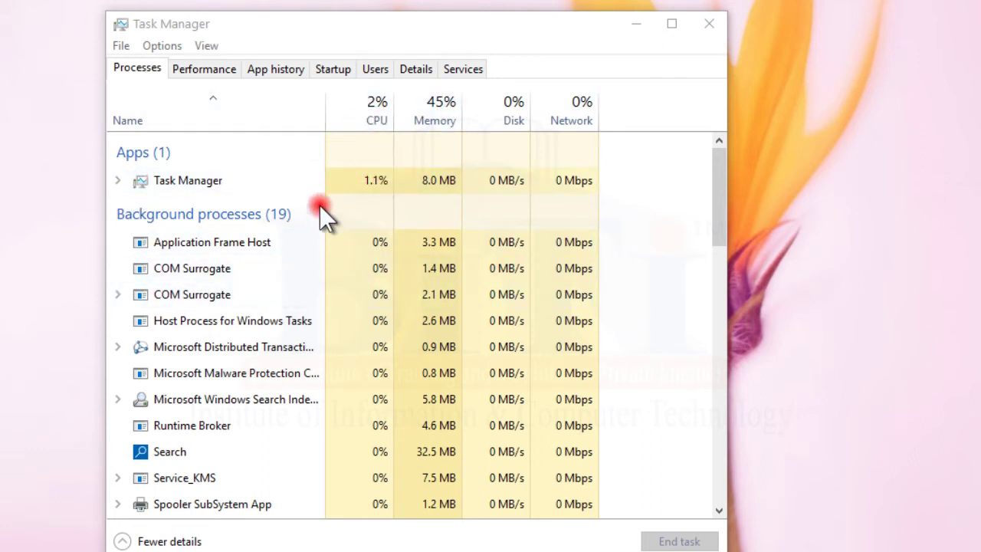
pyautogui.scroll(-7, 371, 317)
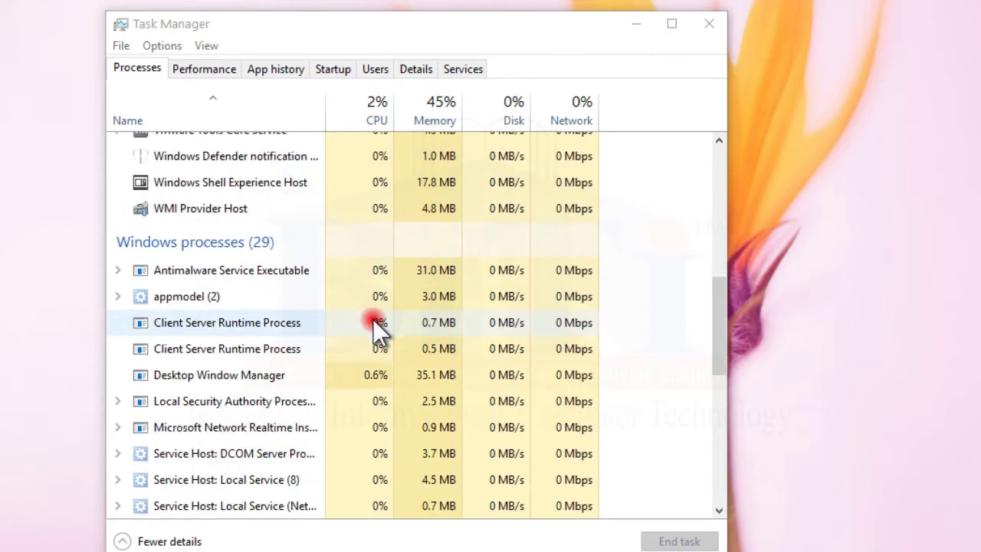
pyautogui.scroll(-2, 372, 319)
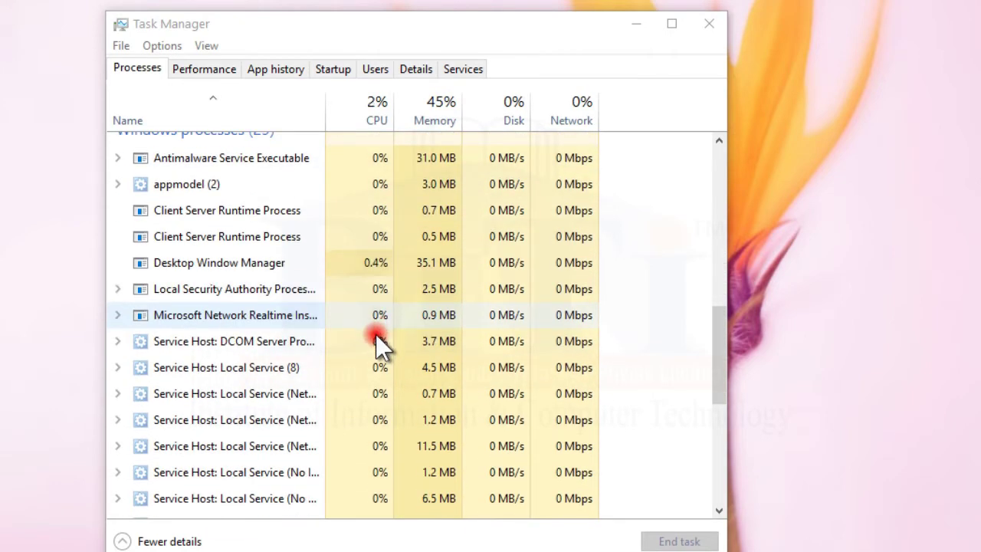
pyautogui.scroll(10, 374, 330)
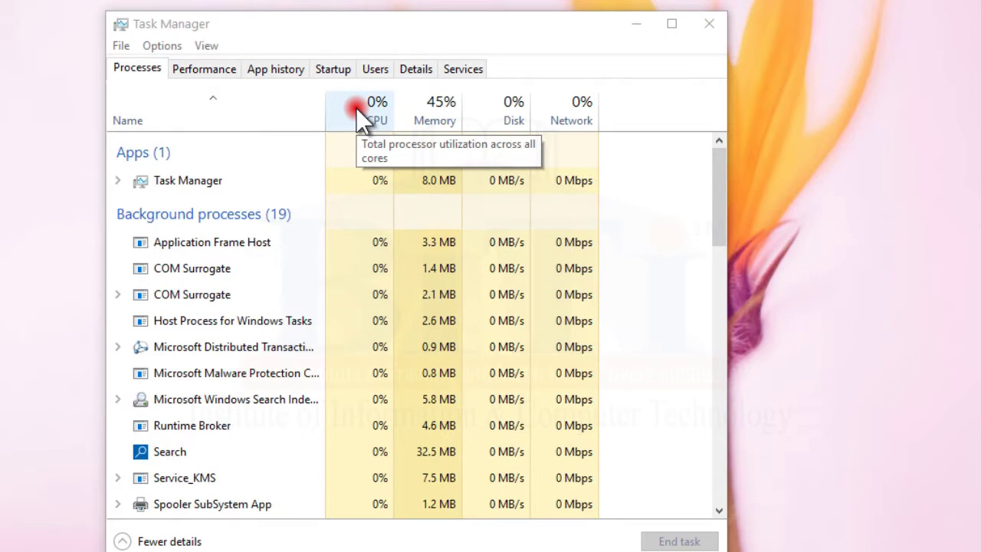
# Add the PID column to the process list
pyautogui.rightClick(351, 110)
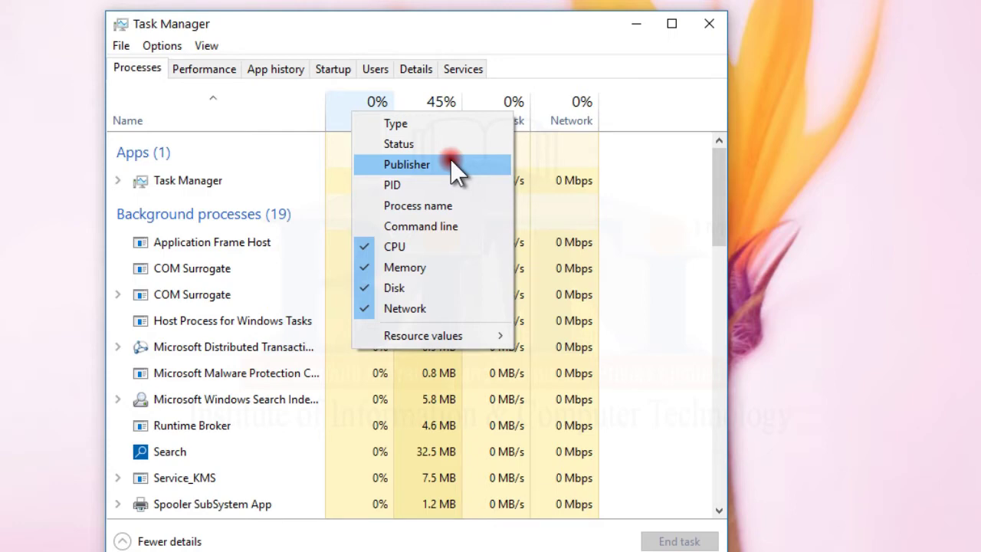
pyautogui.click(418, 184)
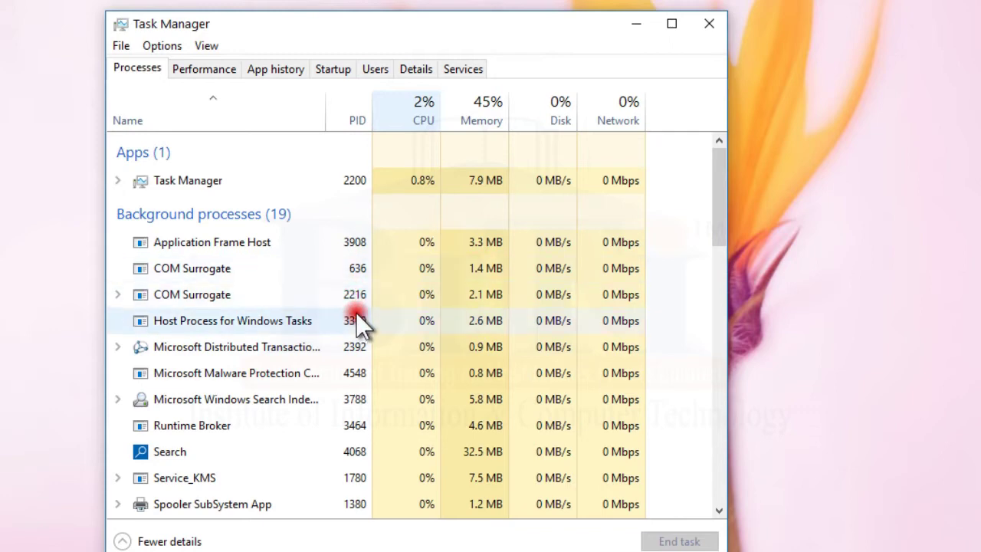
# Check the PIDs down the process list and replace the PID column with the Process name column
pyautogui.scroll(-5, 355, 318)
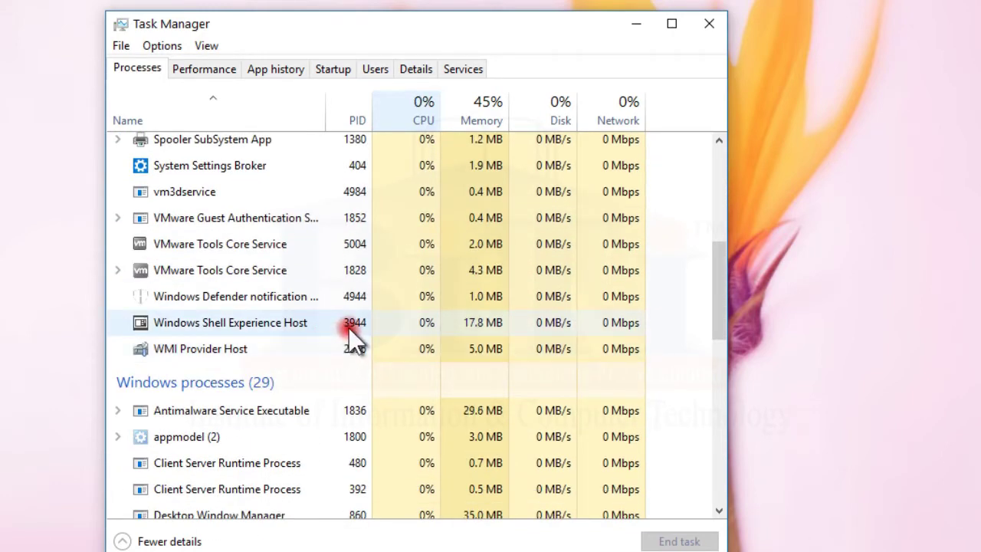
pyautogui.scroll(-8, 354, 325)
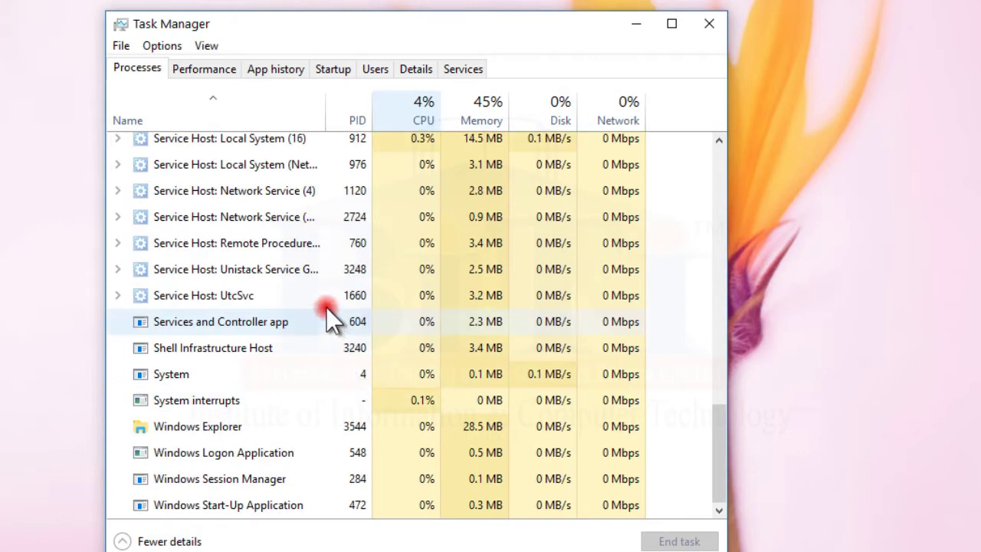
pyautogui.scroll(15, 326, 292)
pyautogui.rightClick(350, 114)
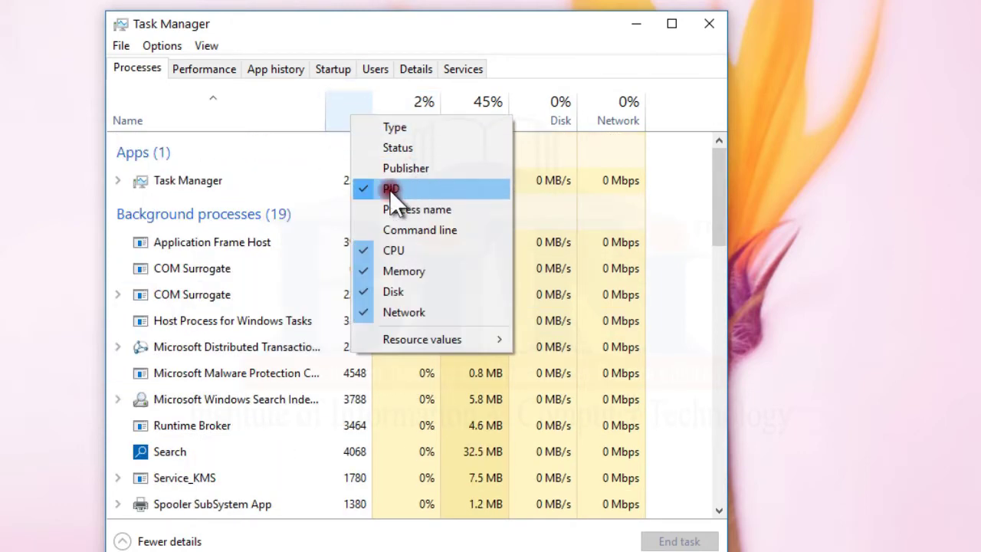
pyautogui.click(385, 190)
pyautogui.rightClick(347, 112)
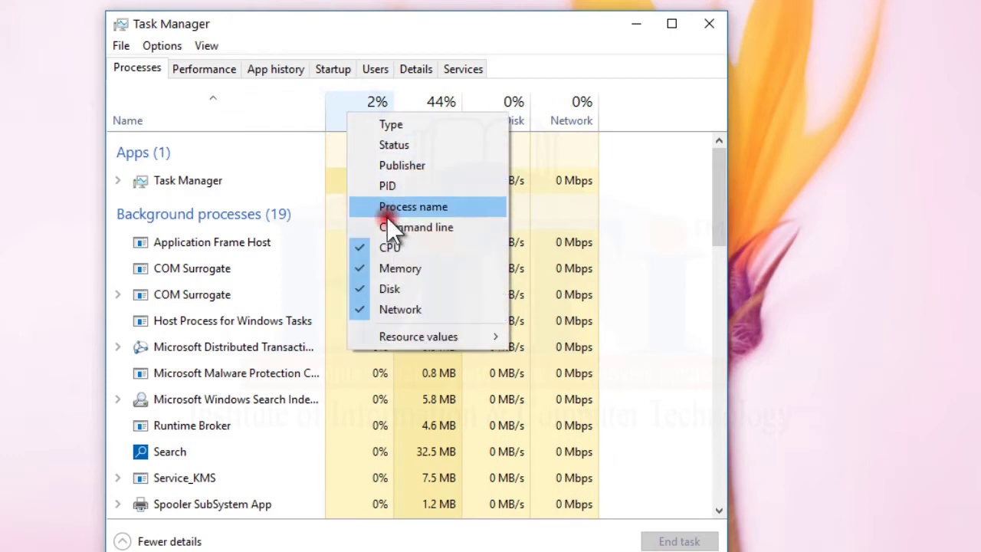
pyautogui.click(390, 206)
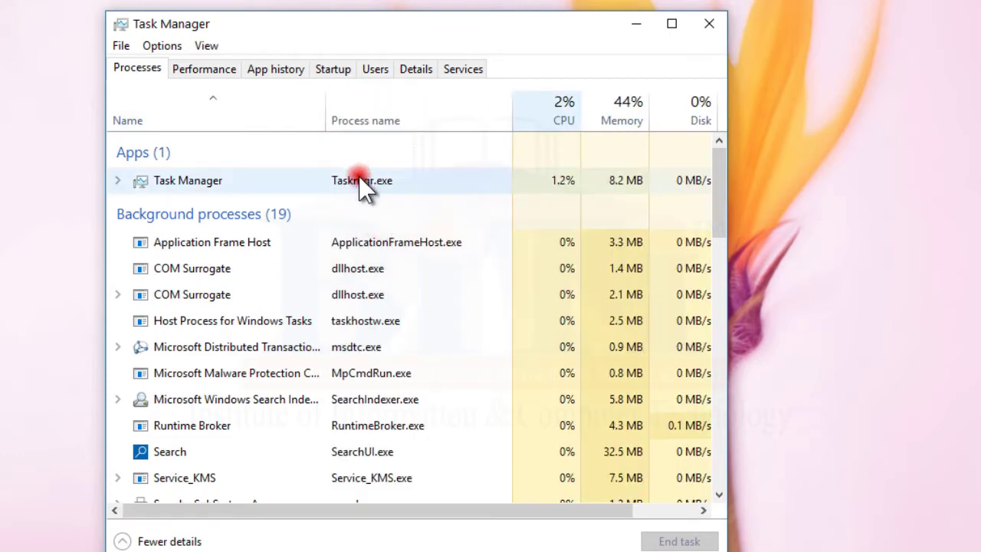
# Examine the executable names of the listed apps, background processes and Windows processes
pyautogui.click(354, 250)
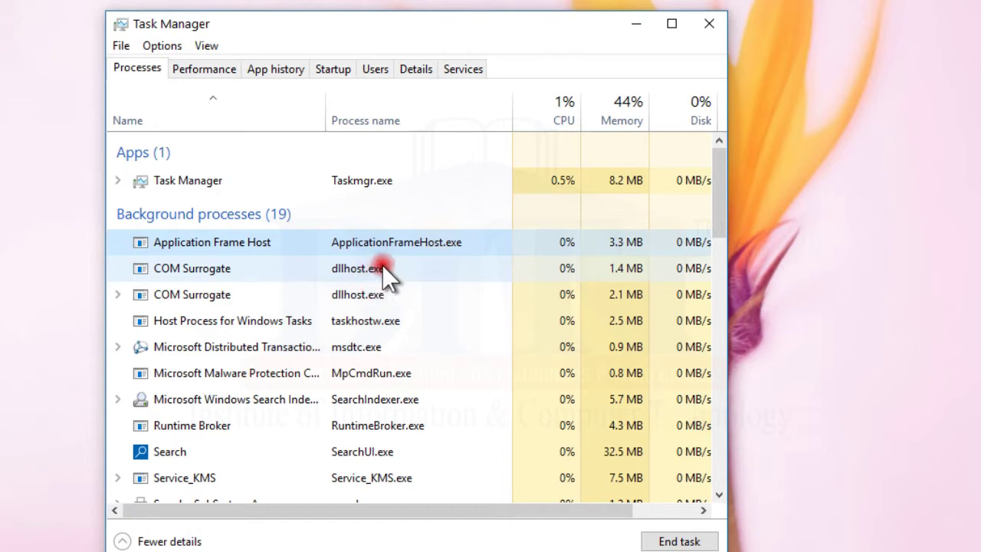
pyautogui.click(383, 266)
pyautogui.click(386, 345)
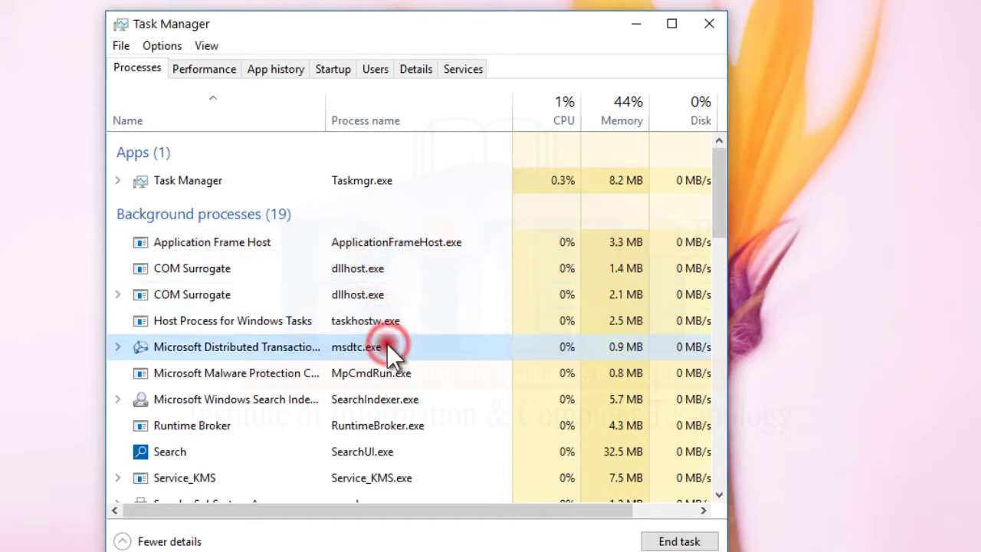
pyautogui.click(392, 314)
pyautogui.click(381, 277)
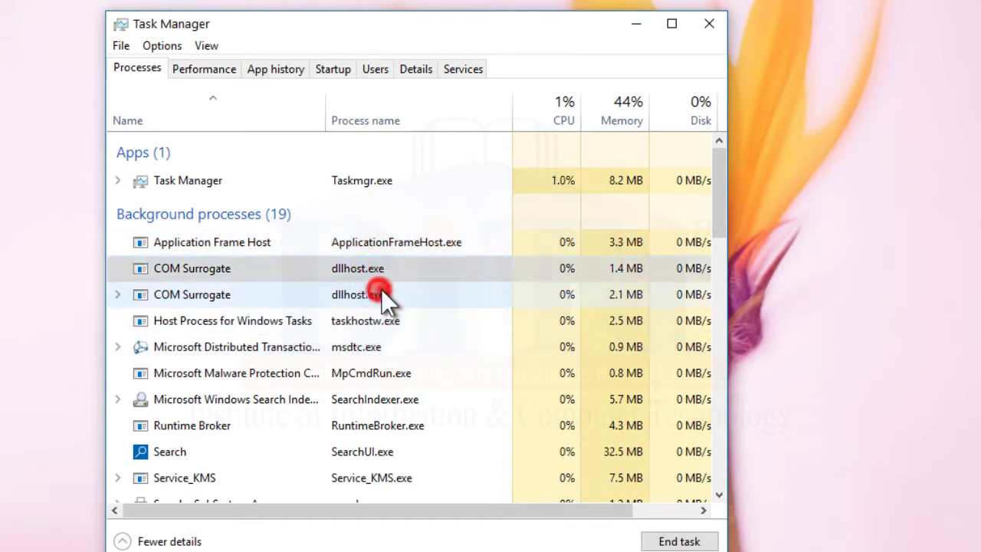
pyautogui.click(381, 289)
pyautogui.scroll(-4, 420, 359)
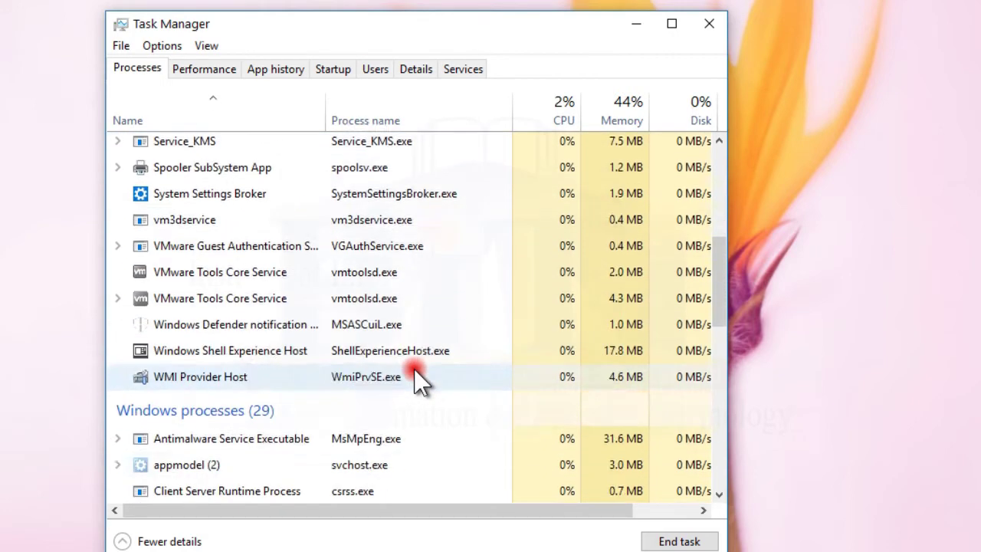
pyautogui.scroll(-1, 414, 368)
pyautogui.scroll(6, 414, 361)
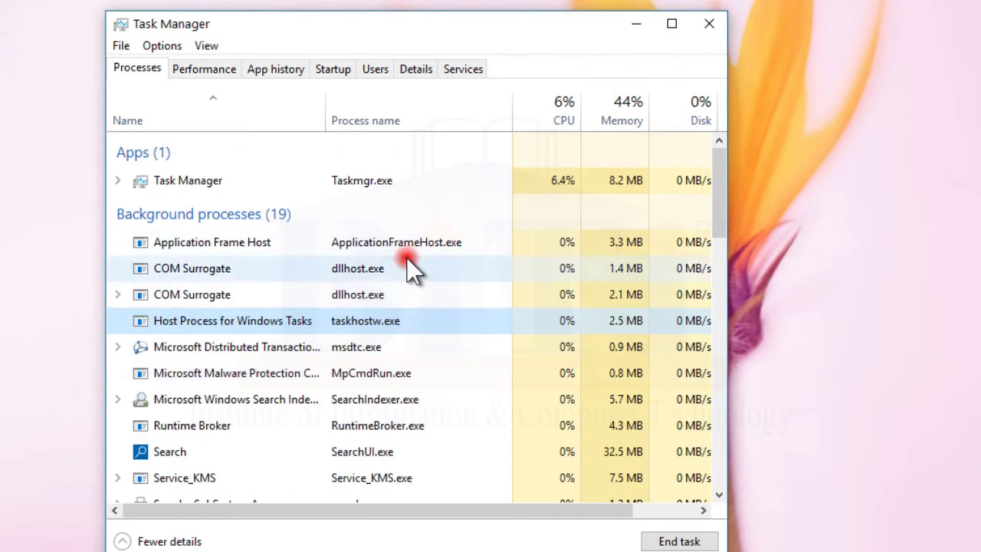
# Add the Command line column to the process list and widen it to show more of each path
pyautogui.rightClick(361, 115)
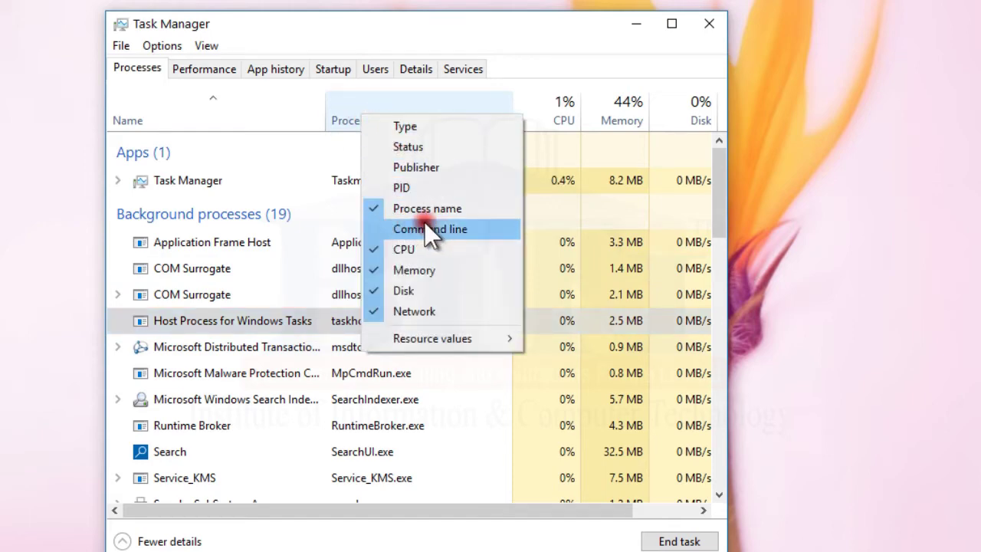
pyautogui.click(424, 229)
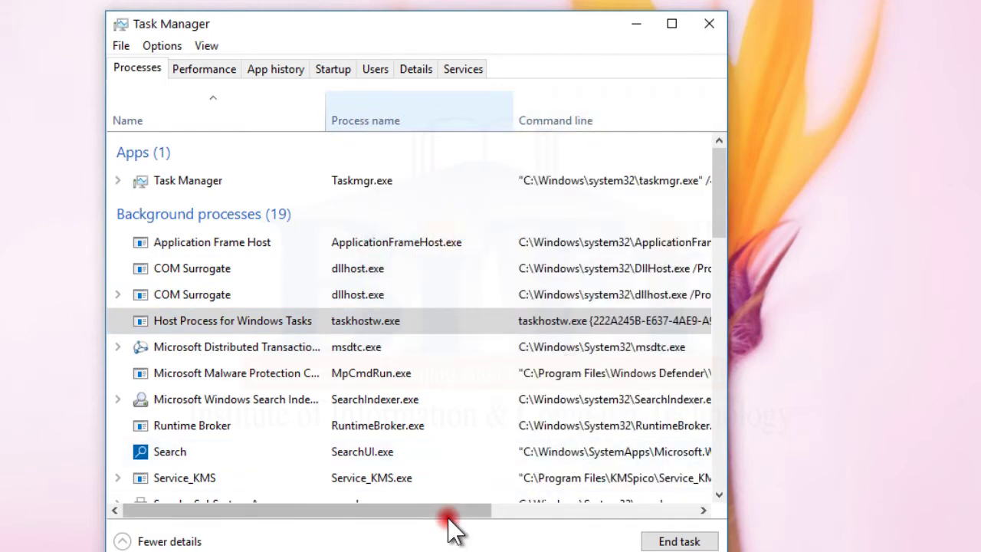
pyautogui.moveTo(449, 513); pyautogui.dragTo(587, 519)
pyautogui.moveTo(534, 112); pyautogui.dragTo(673, 121)
# Examine the command lines of Task Manager and the background processes
pyautogui.click(335, 172)
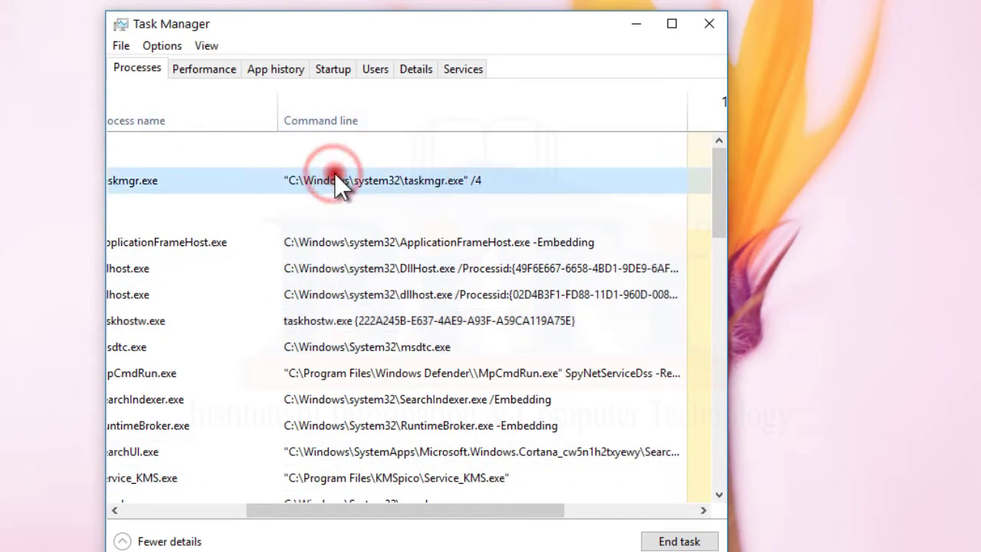
pyautogui.click(338, 242)
pyautogui.click(337, 266)
pyautogui.click(340, 297)
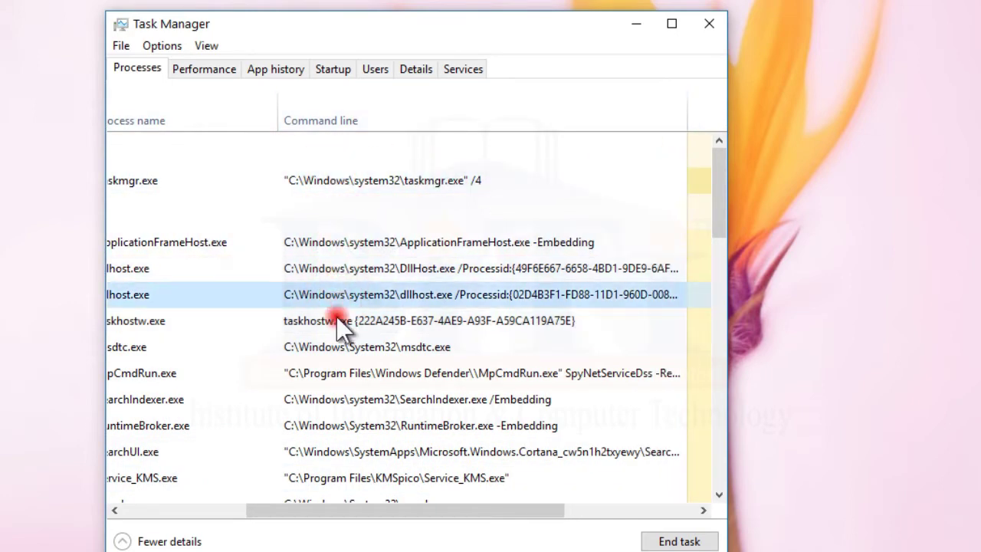
pyautogui.click(337, 322)
pyautogui.click(318, 348)
pyautogui.click(328, 374)
pyautogui.scroll(-1, 393, 380)
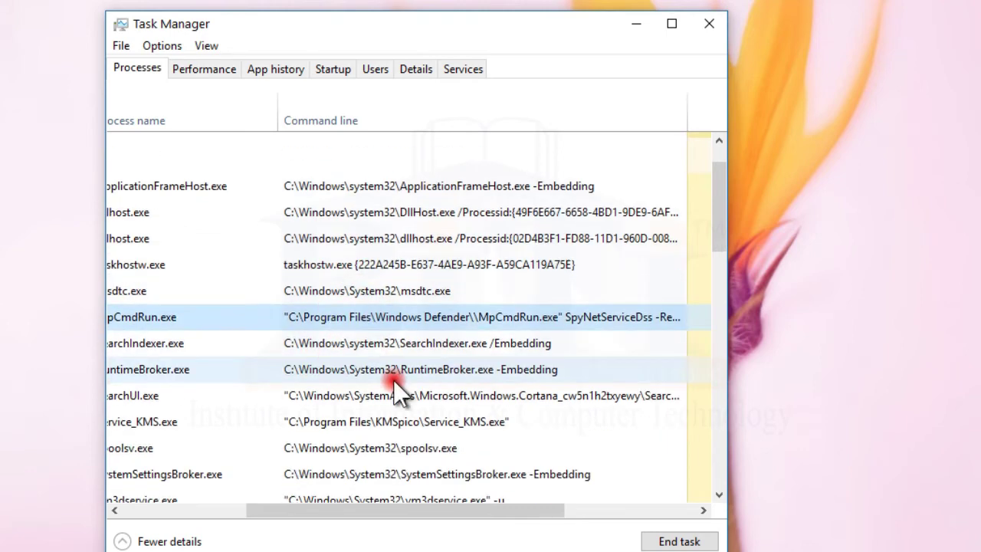
pyautogui.scroll(1, 393, 380)
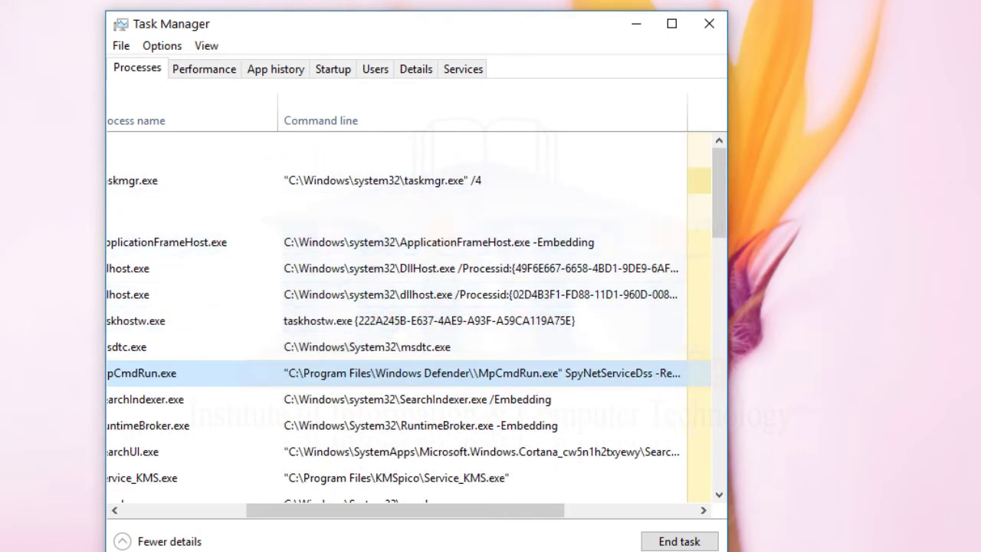
# Open the BITI text file and check the command line and process name of its Notepad entry
pyautogui.moveTo(456, 114); pyautogui.dragTo(554, 272)
pyautogui.click(405, 183)
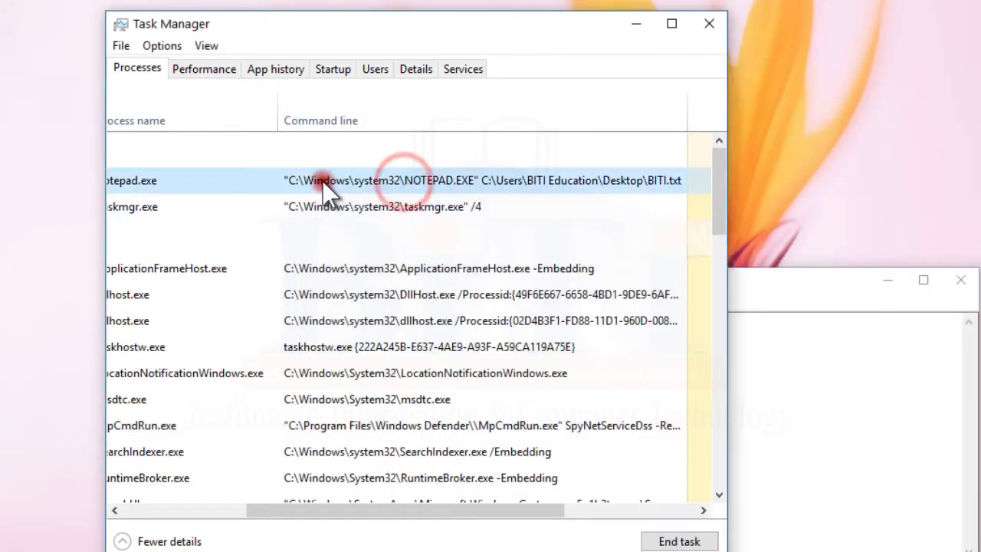
pyautogui.moveTo(401, 510); pyautogui.dragTo(476, 510)
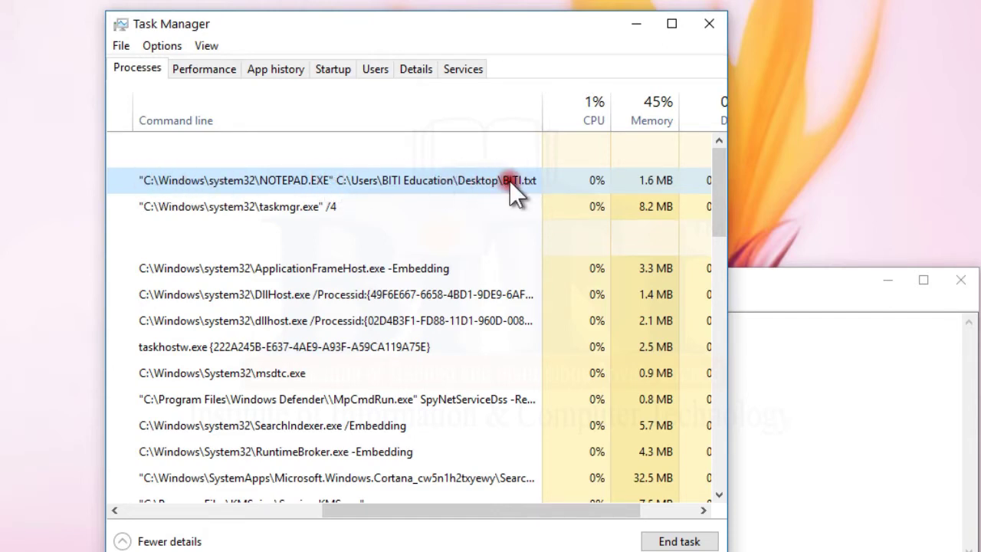
pyautogui.moveTo(544, 511); pyautogui.dragTo(335, 483)
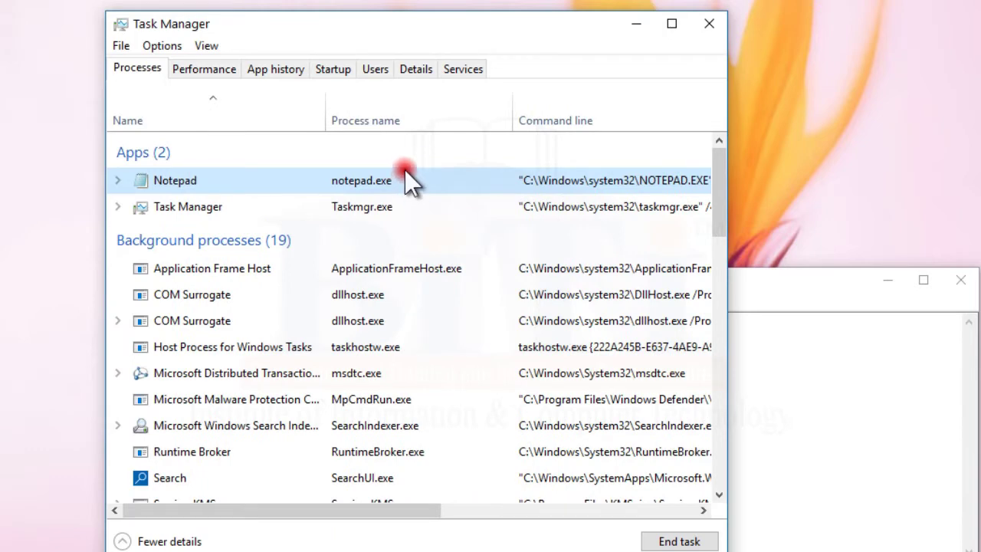
# Examine the CPU, Memory and Disk 0 (C:) performance graphs and the app usage history
pyautogui.click(201, 70)
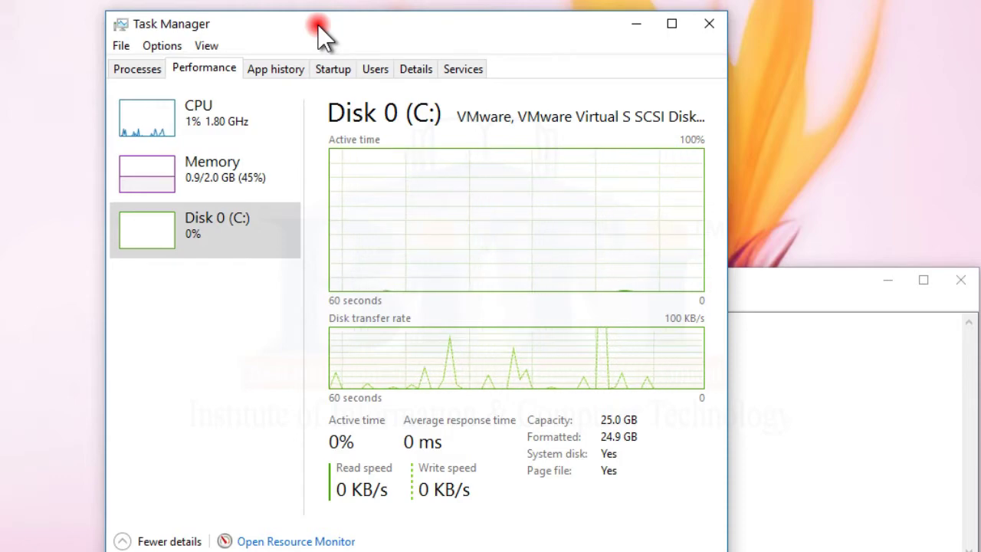
pyautogui.moveTo(349, 20); pyautogui.dragTo(320, 17)
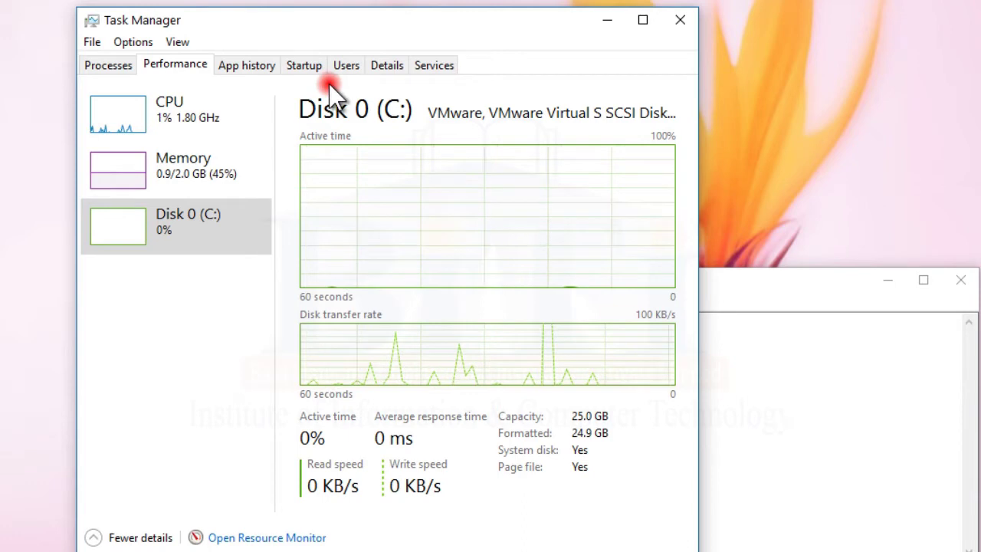
pyautogui.click(167, 121)
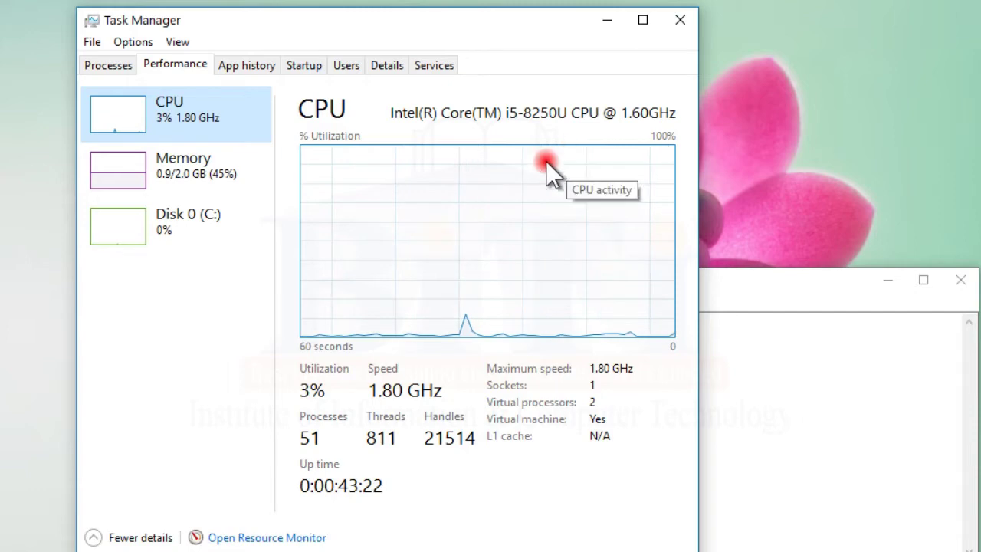
pyautogui.click(156, 161)
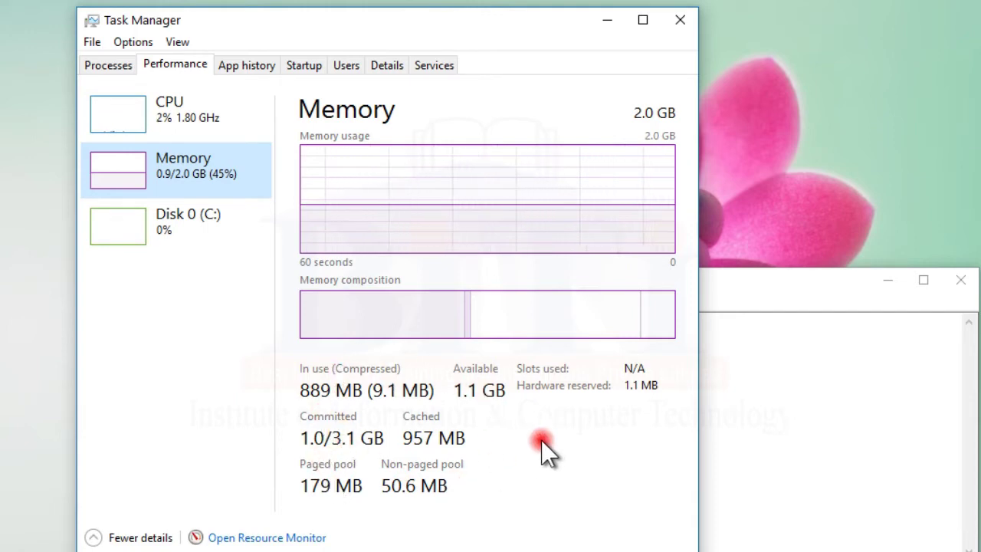
pyautogui.click(165, 219)
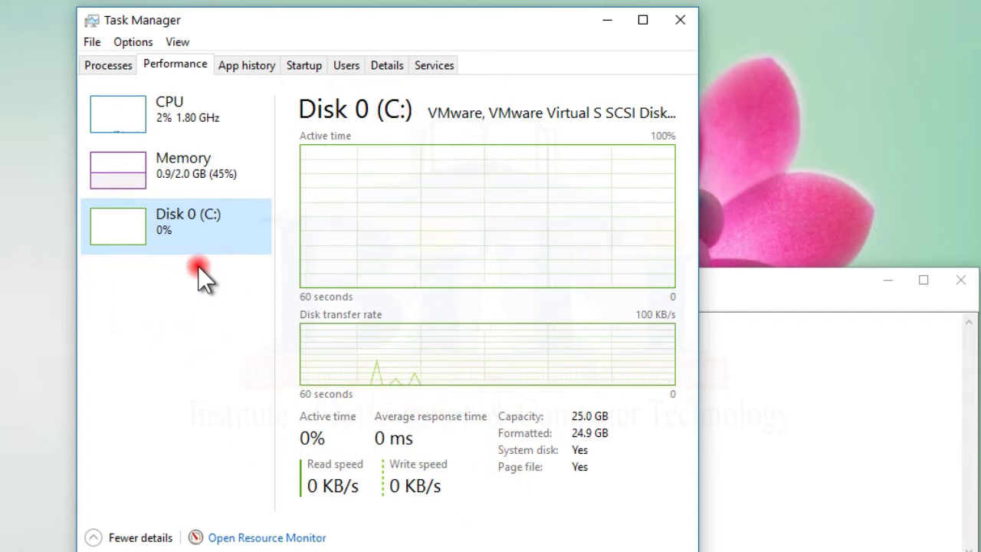
pyautogui.click(151, 303)
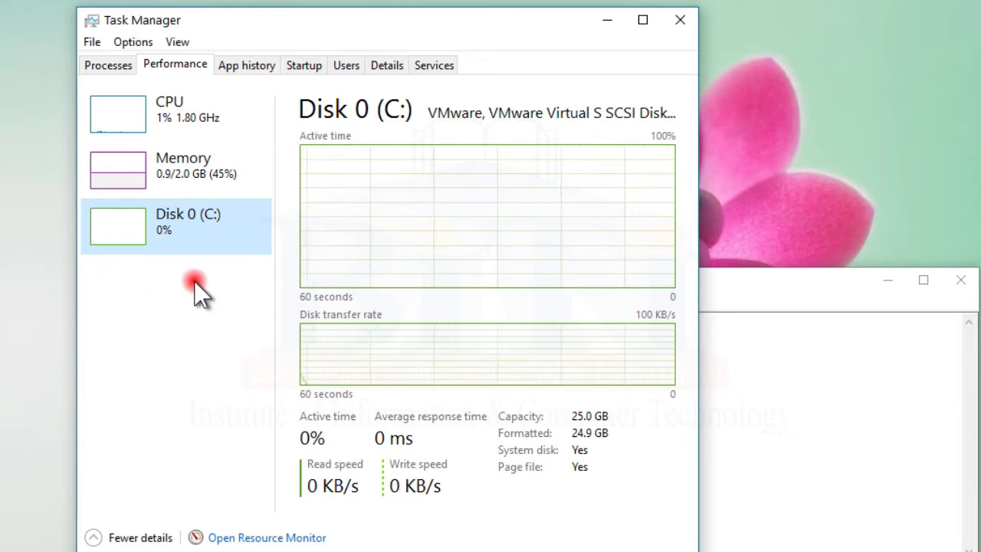
pyautogui.click(239, 64)
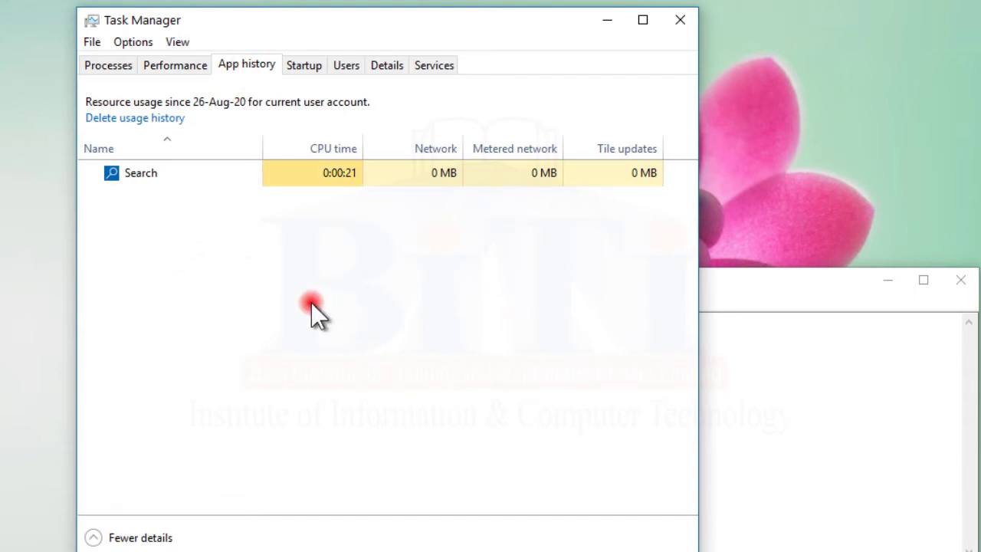
# Examine the startup programs with their publisher, status and startup impact
pyautogui.click(304, 65)
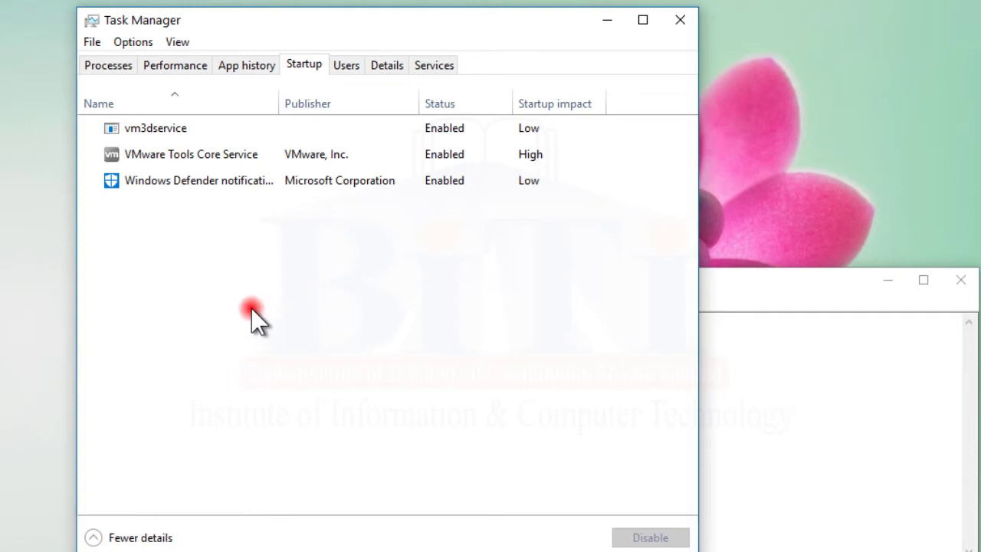
pyautogui.click(156, 124)
pyautogui.click(155, 157)
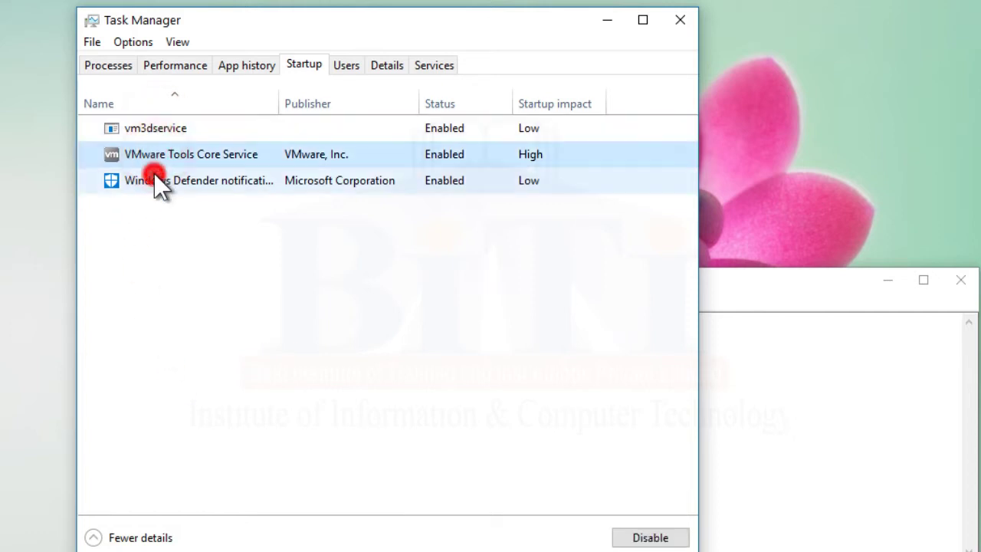
pyautogui.click(155, 178)
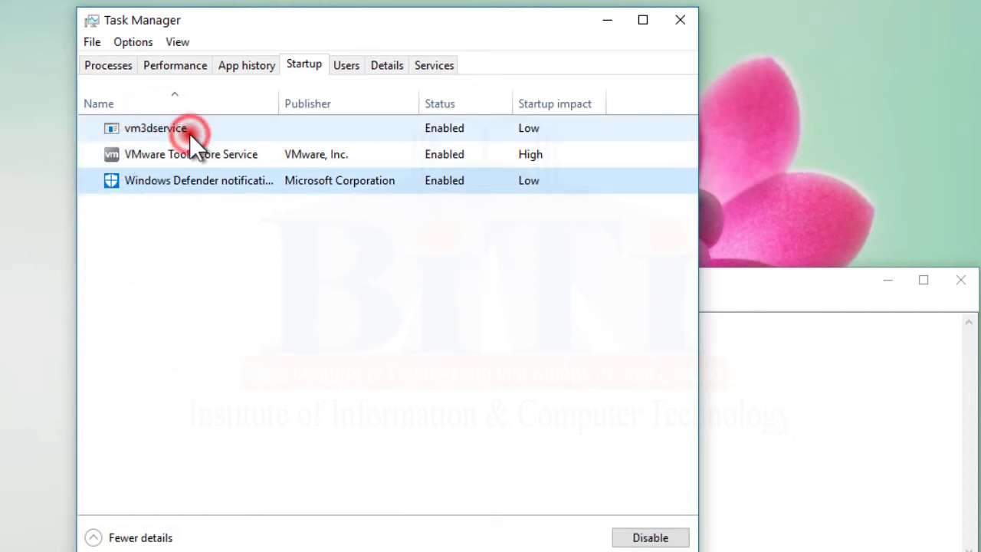
pyautogui.click(189, 133)
pyautogui.click(153, 159)
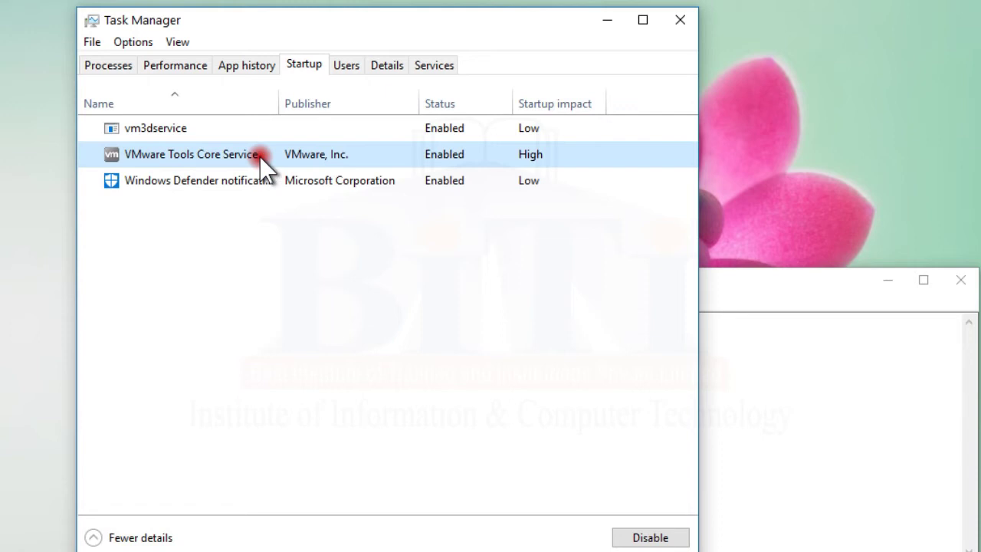
pyautogui.click(204, 182)
# Widen the Name column of the startup list so the full program names fit
pyautogui.click(279, 101)
pyautogui.moveTo(311, 98)
pyautogui.mouseDown()
pyautogui.moveTo(296, 100)
pyautogui.moveTo(319, 100)
pyautogui.mouseUp()
pyautogui.click(145, 132)
pyautogui.click(148, 166)
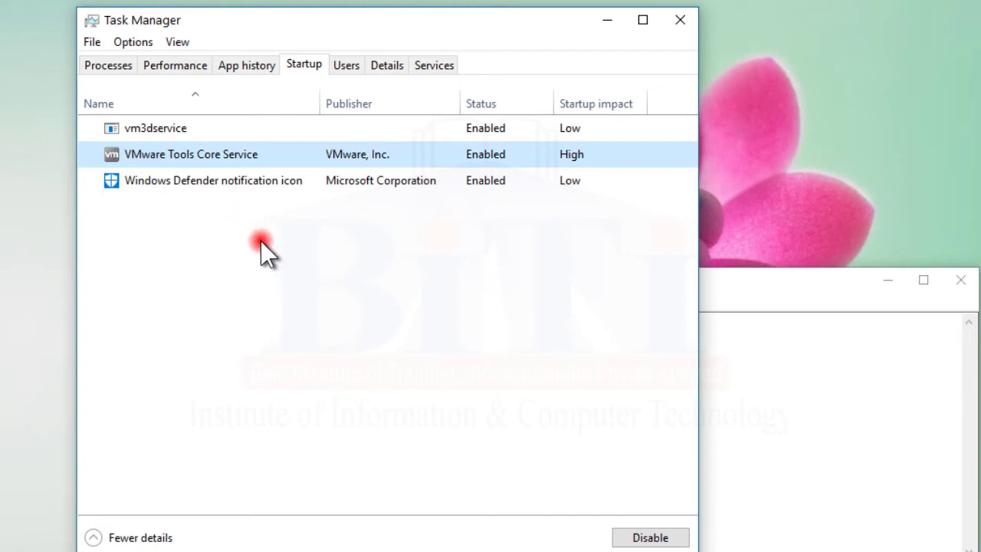
# Disable VMware Tools Core Service at startup and enable it again
pyautogui.rightClick(159, 146)
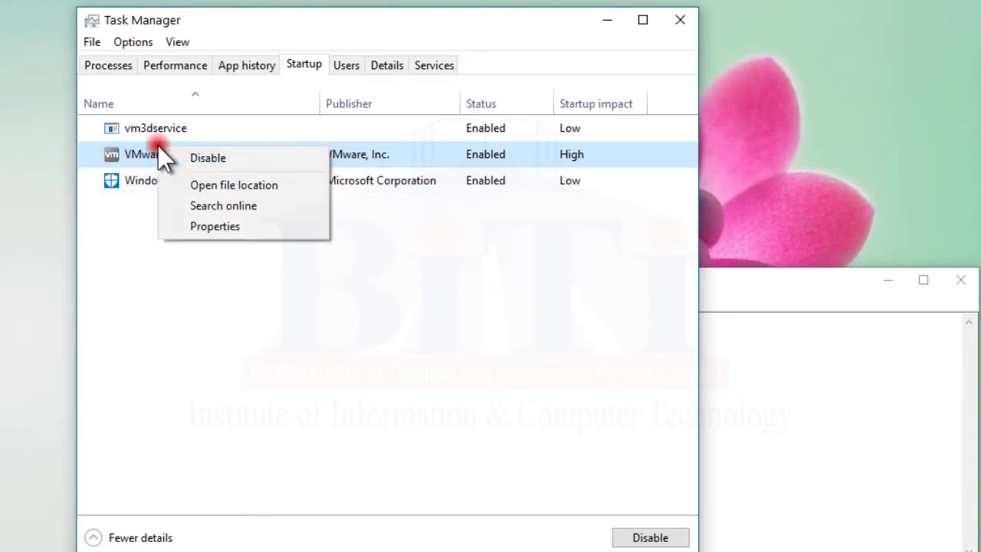
pyautogui.click(250, 157)
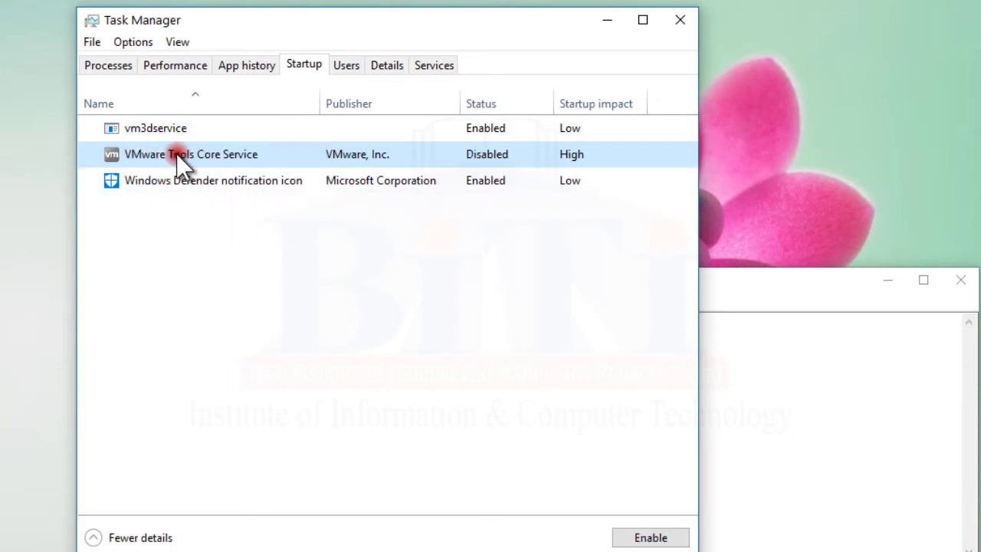
pyautogui.rightClick(164, 156)
pyautogui.click(216, 167)
pyautogui.click(210, 178)
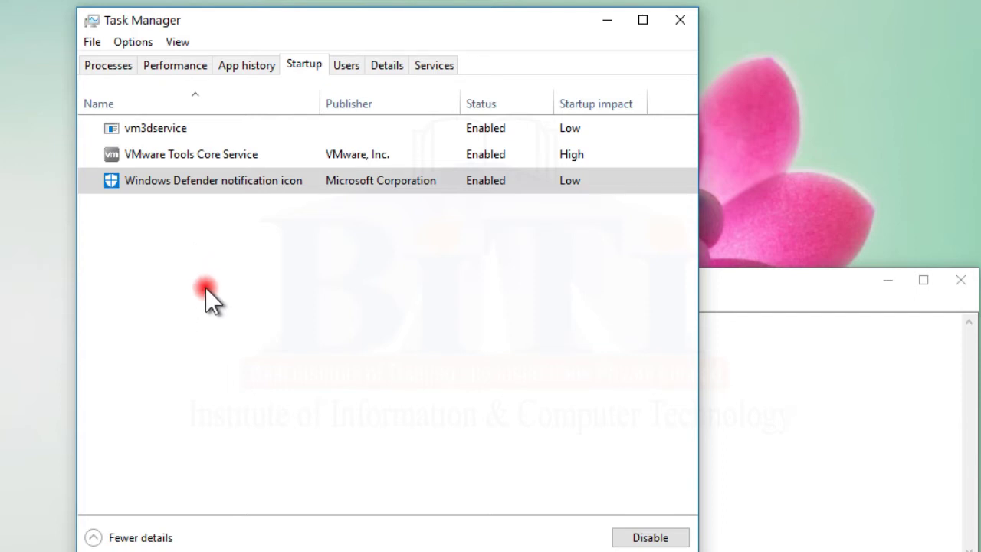
# Open the file location of VMware Tools Core Service from the startup list and look through the VMware Tools folder
pyautogui.rightClick(154, 155)
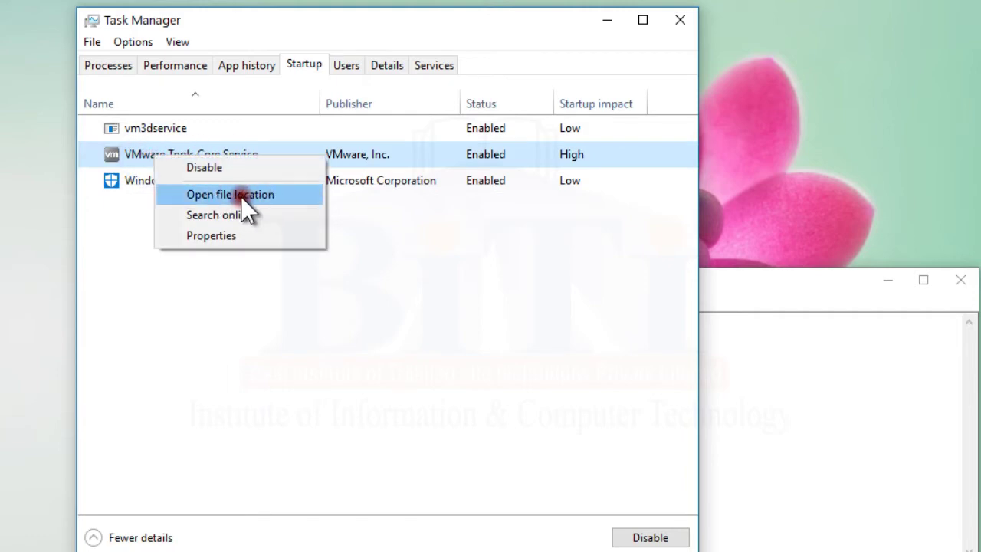
pyautogui.click(220, 195)
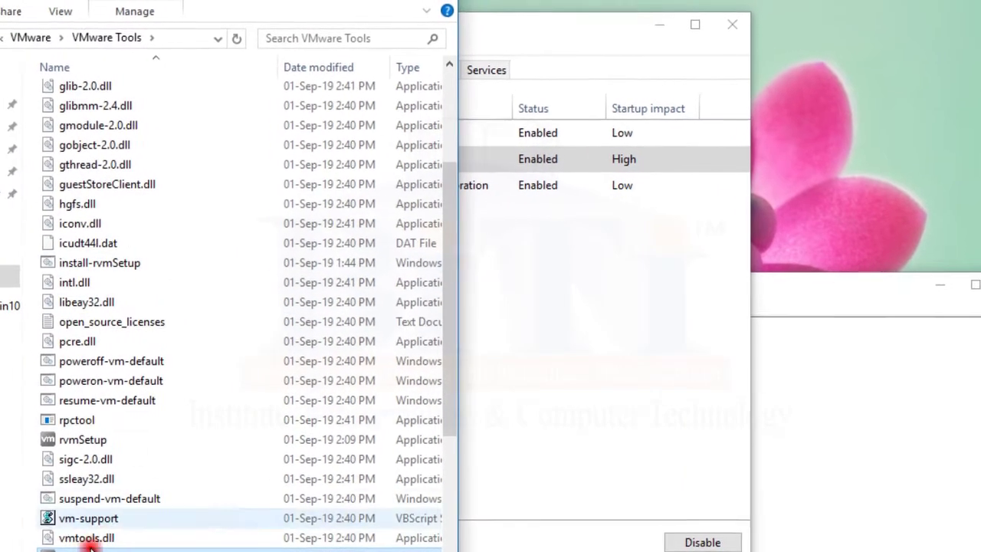
pyautogui.scroll(-2, 88, 529)
pyautogui.click(84, 438)
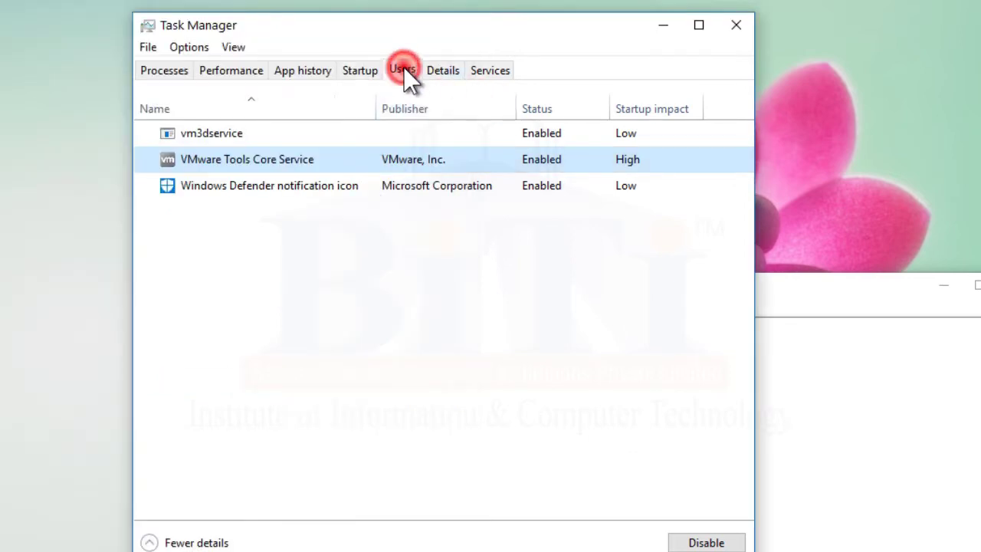
# Show the resource usage per user and expand the BITI Education user to list its running processes
pyautogui.click(402, 70)
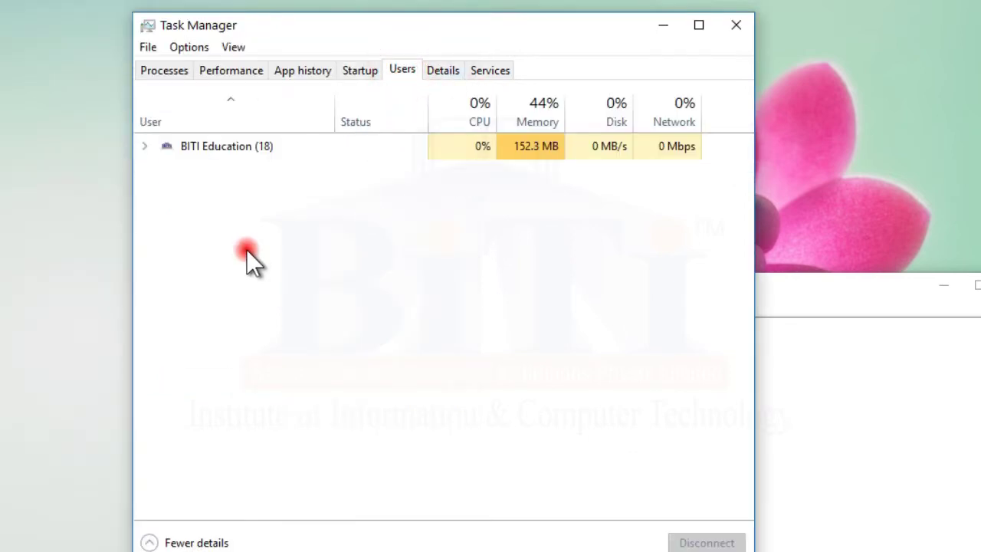
pyautogui.click(230, 148)
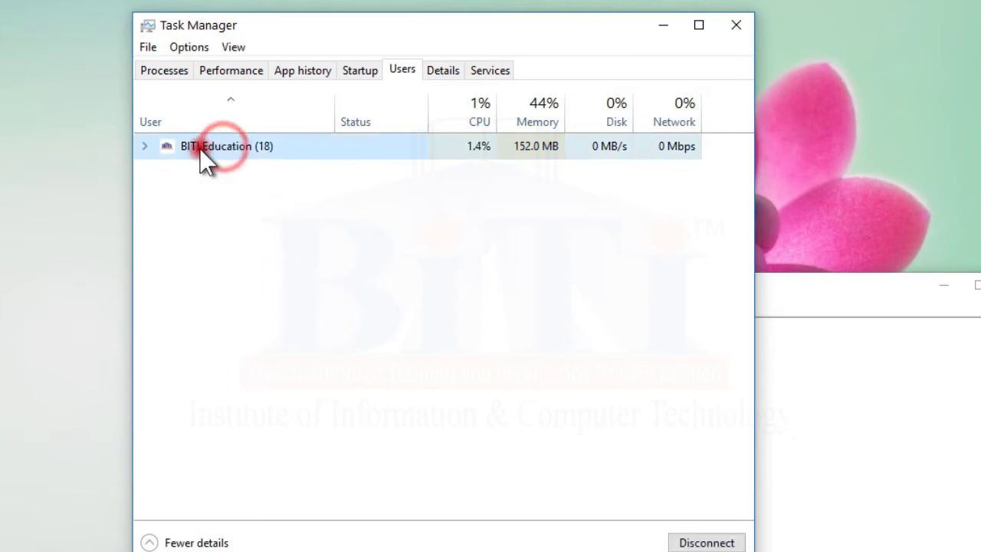
pyautogui.click(144, 147)
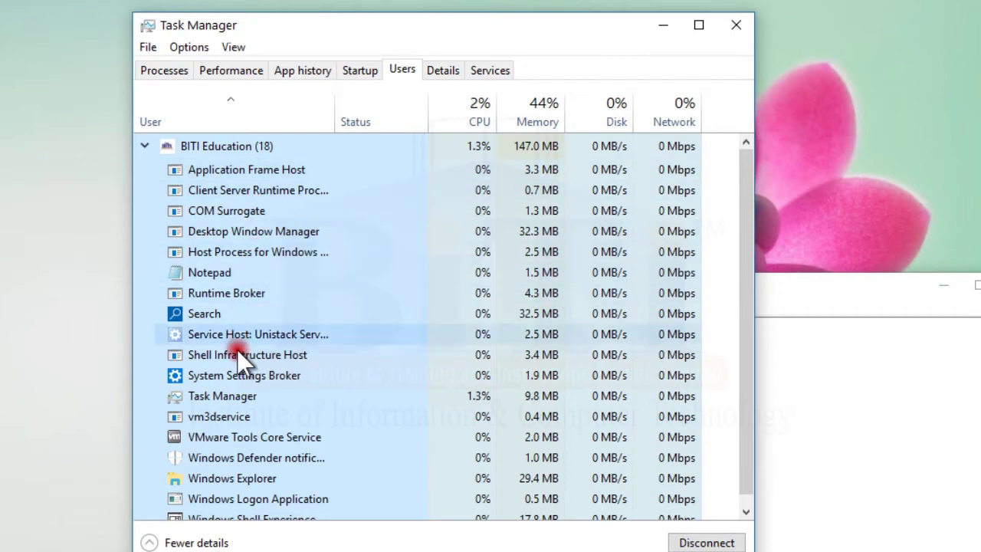
# End the Notepad task in the BITI Education user's process list
pyautogui.scroll(-1, 238, 360)
pyautogui.scroll(1, 240, 375)
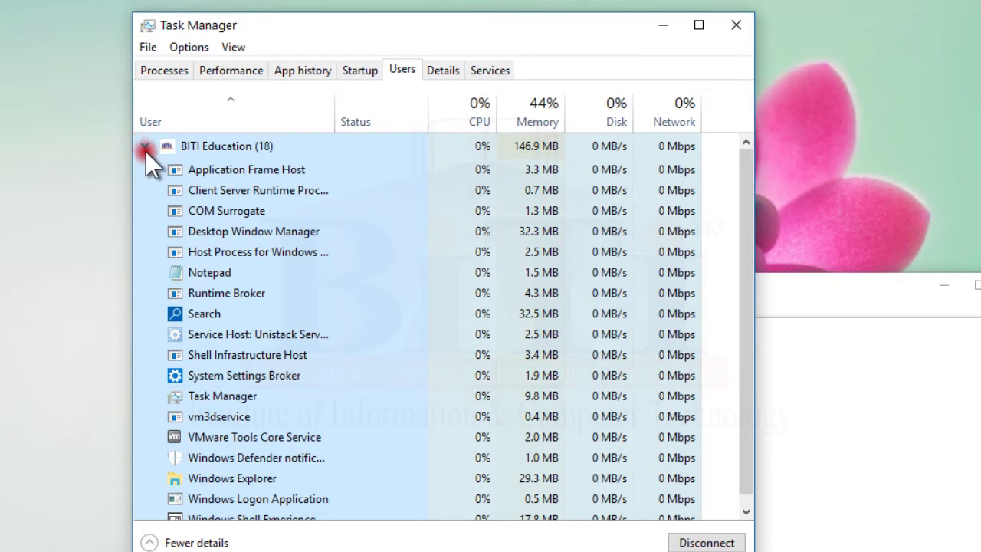
pyautogui.rightClick(199, 270)
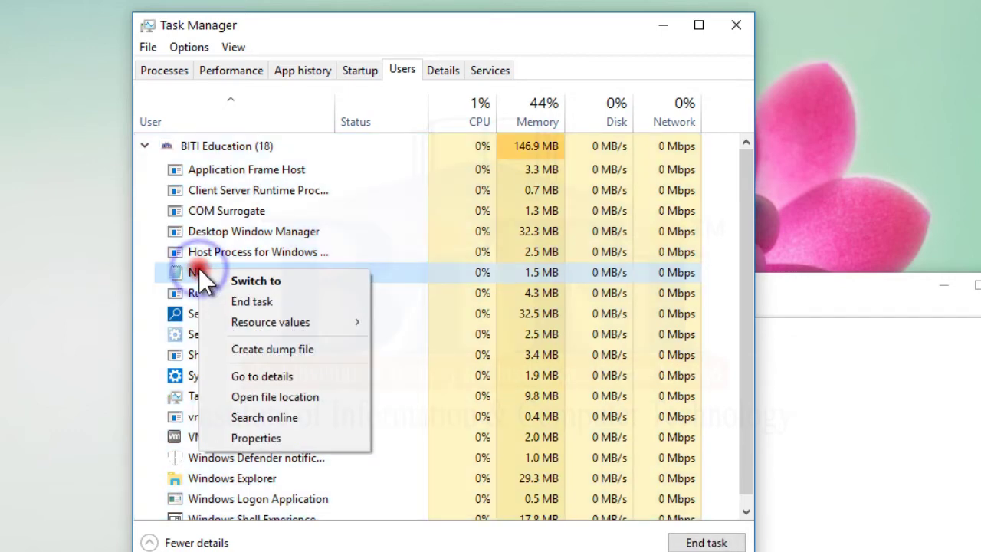
pyautogui.click(264, 301)
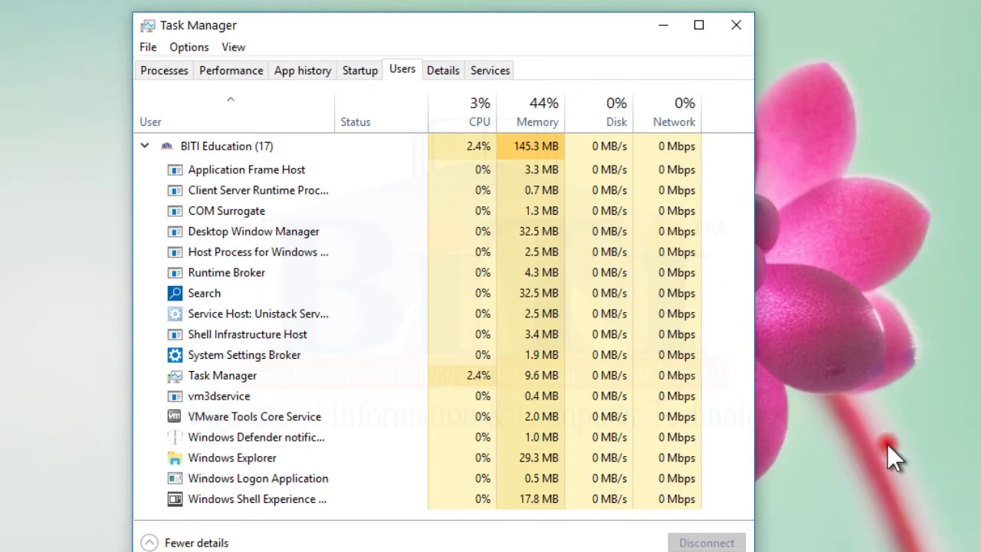
# Switch to the running Notepad from the user's process list and move its window toward the middle of the desktop
pyautogui.rightClick(218, 295)
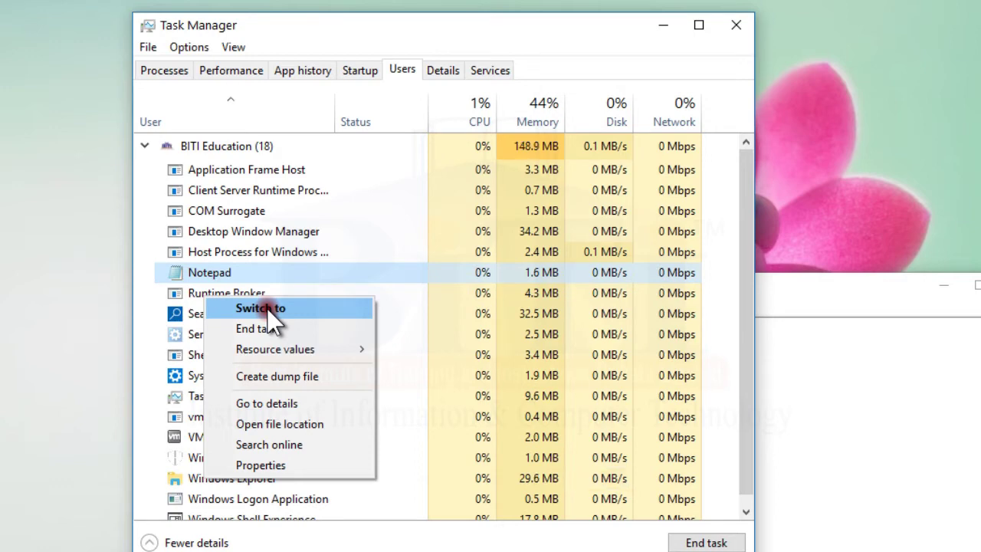
pyautogui.click(267, 308)
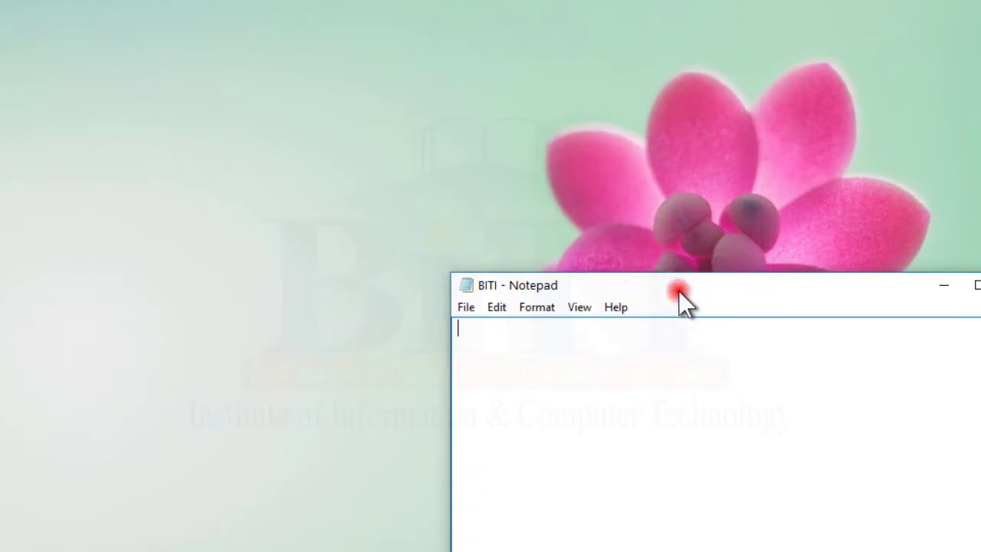
pyautogui.moveTo(678, 290); pyautogui.dragTo(486, 192)
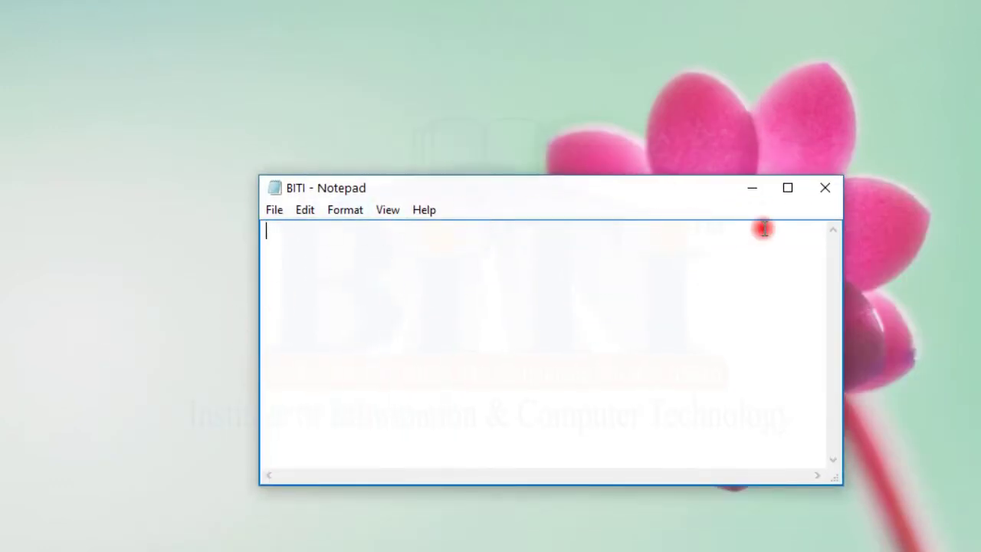
# Close Notepad, return to Task Manager and collapse the BITI Education user's process list
pyautogui.click(827, 190)
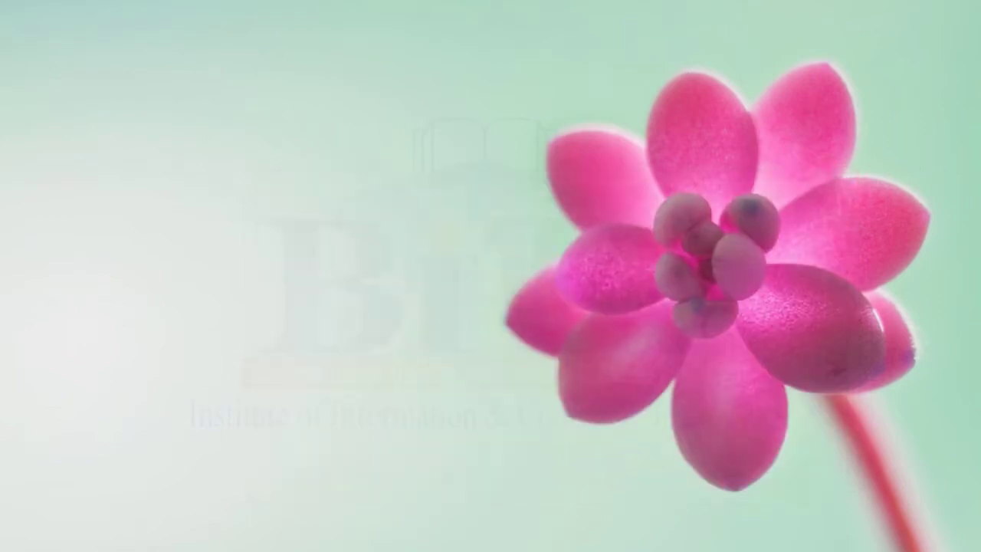
pyautogui.hotkey('ctrl', 'shift', 'Escape')
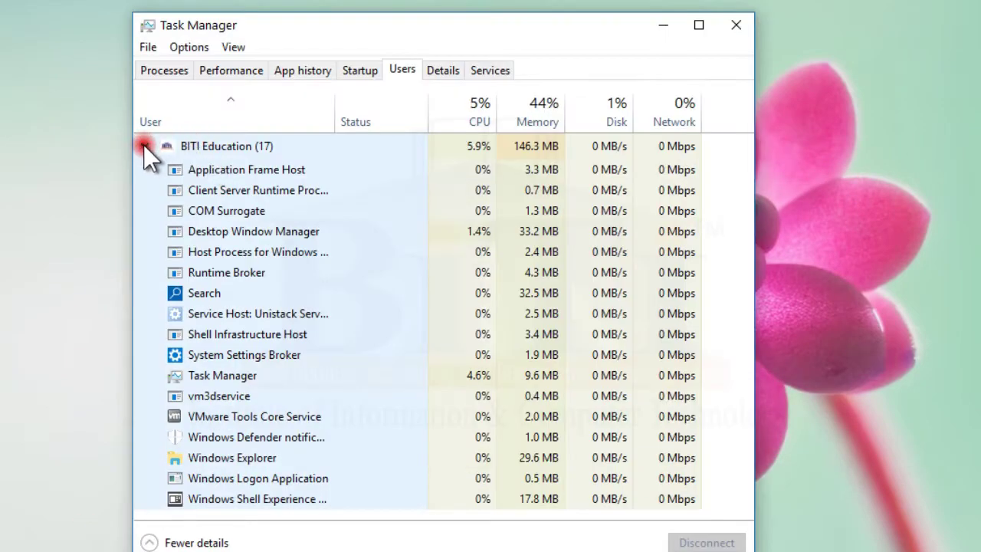
pyautogui.click(145, 145)
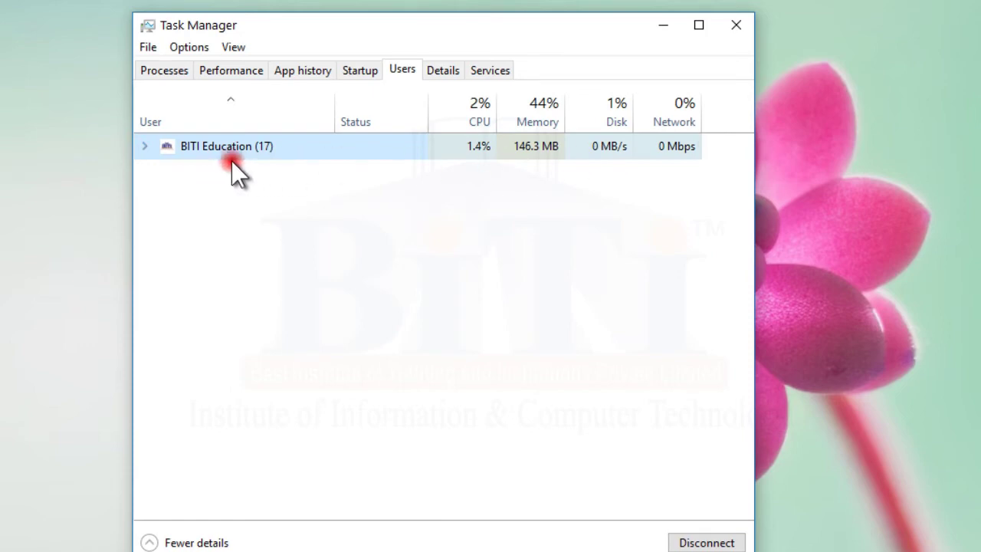
# Compare the detailed process list with the general processes overview, checking the name, CPU and memory columns
pyautogui.click(436, 72)
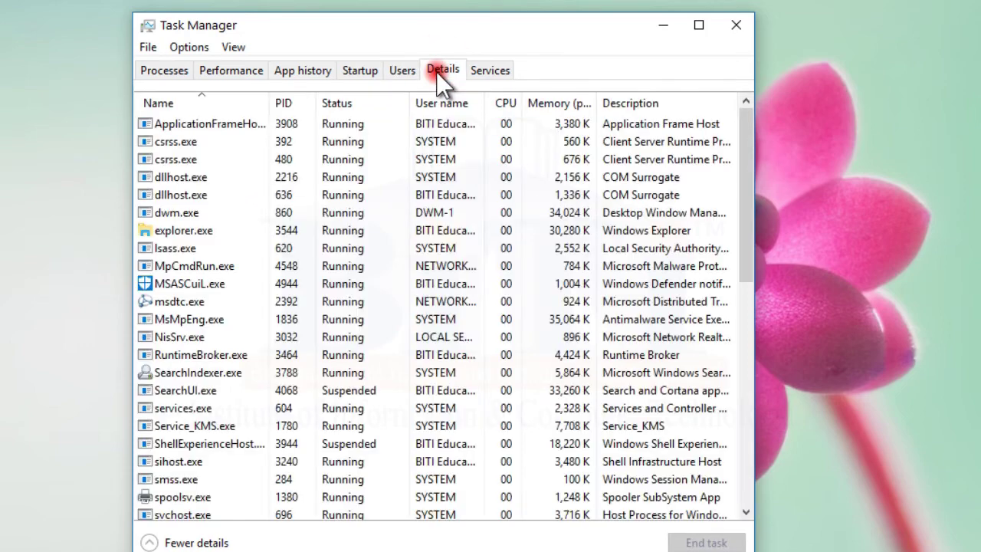
pyautogui.click(158, 70)
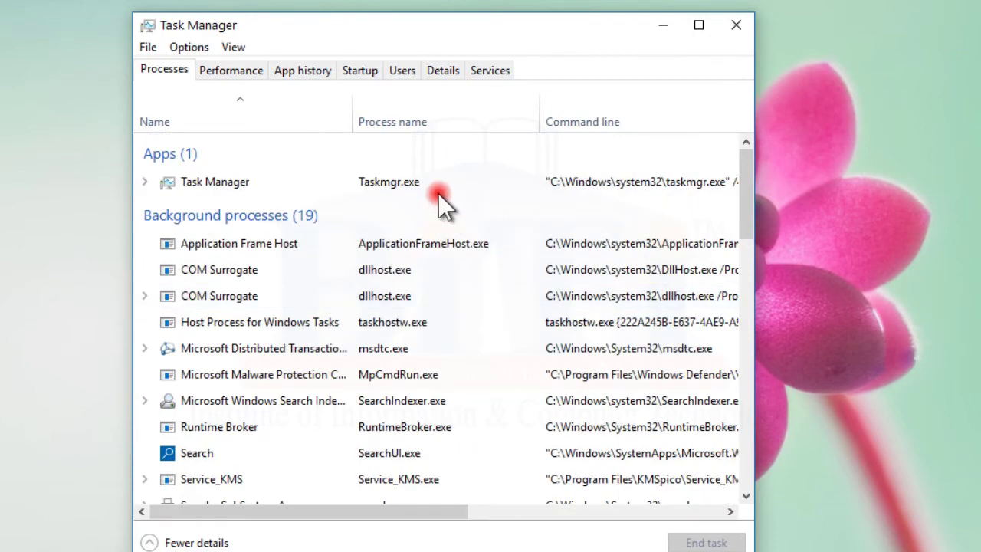
pyautogui.click(443, 73)
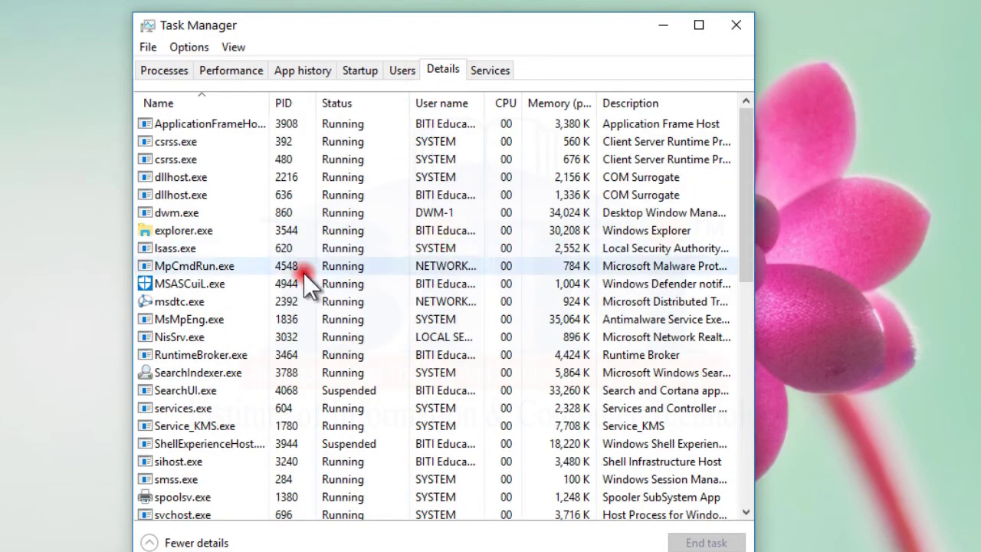
pyautogui.scroll(-10, 311, 260)
pyautogui.scroll(10, 313, 247)
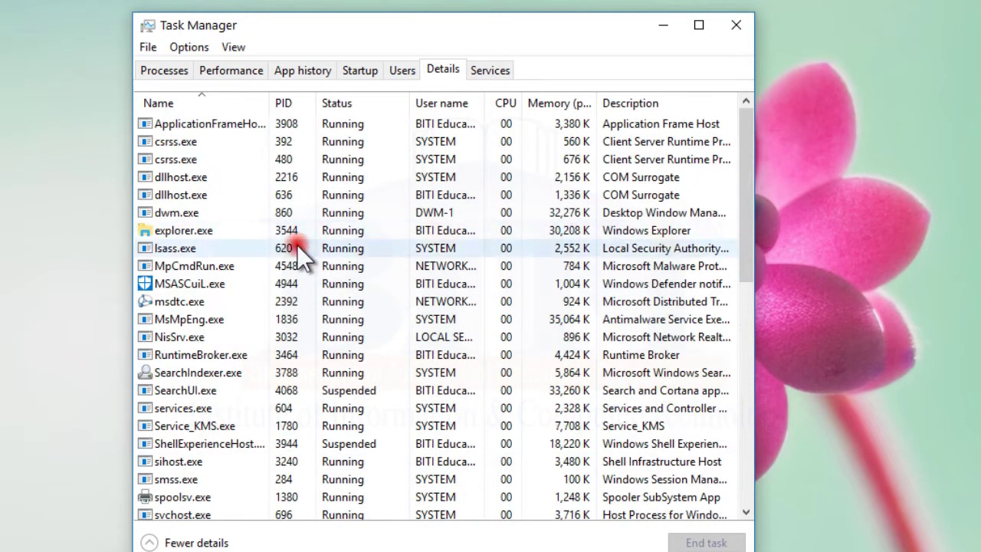
pyautogui.click(154, 70)
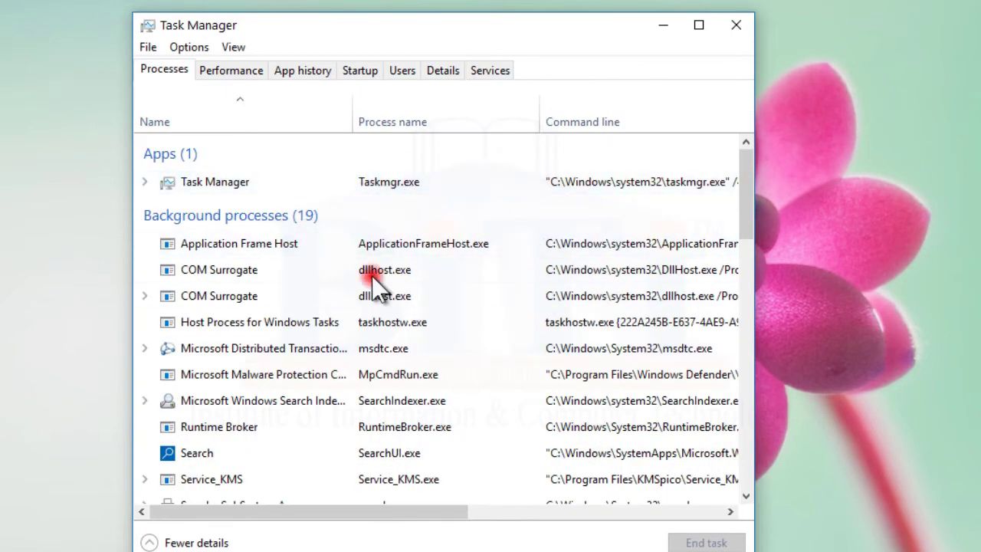
pyautogui.click(443, 69)
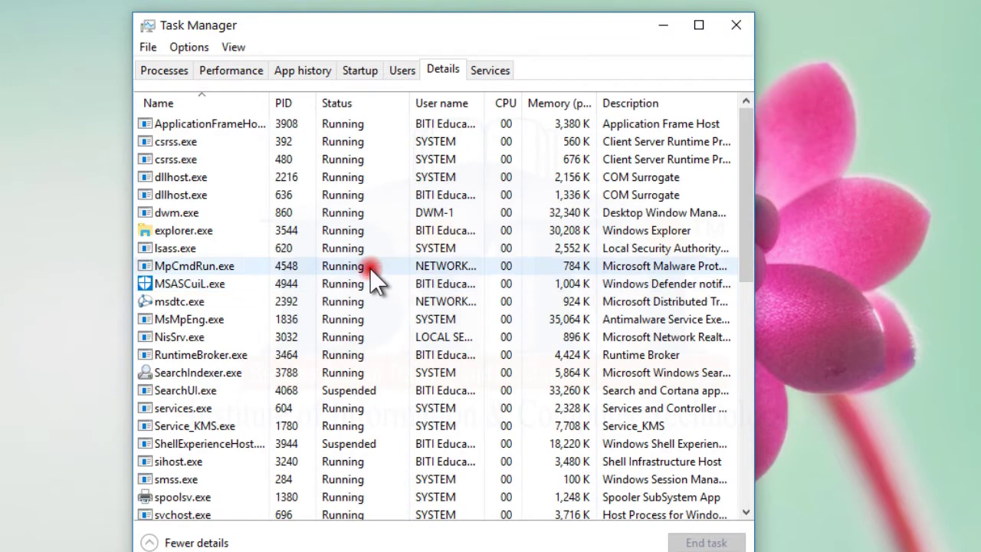
pyautogui.click(184, 125)
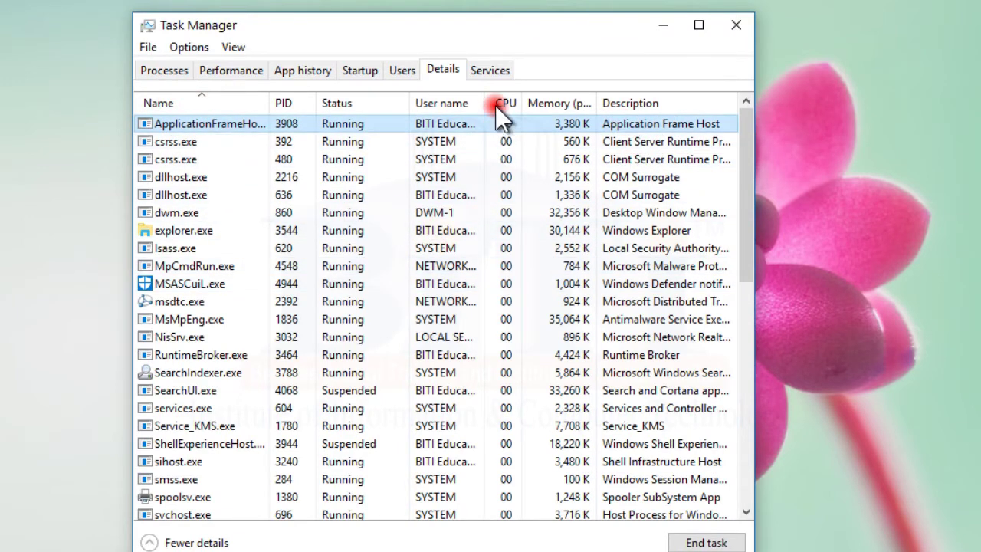
pyautogui.click(556, 141)
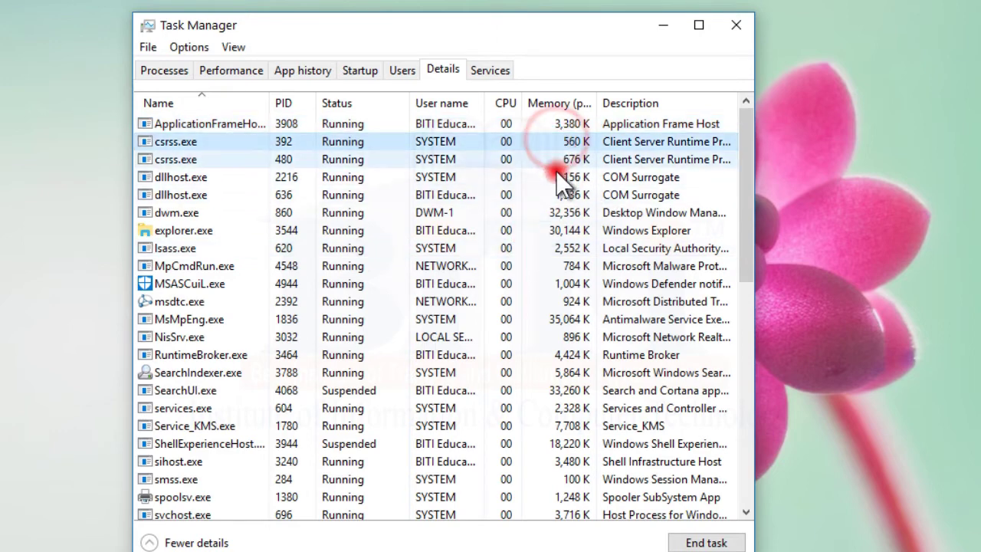
# Widen the User name column of the detailed process list so the account name BITI Education fits
pyautogui.click(449, 124)
pyautogui.moveTo(487, 97); pyautogui.dragTo(514, 105)
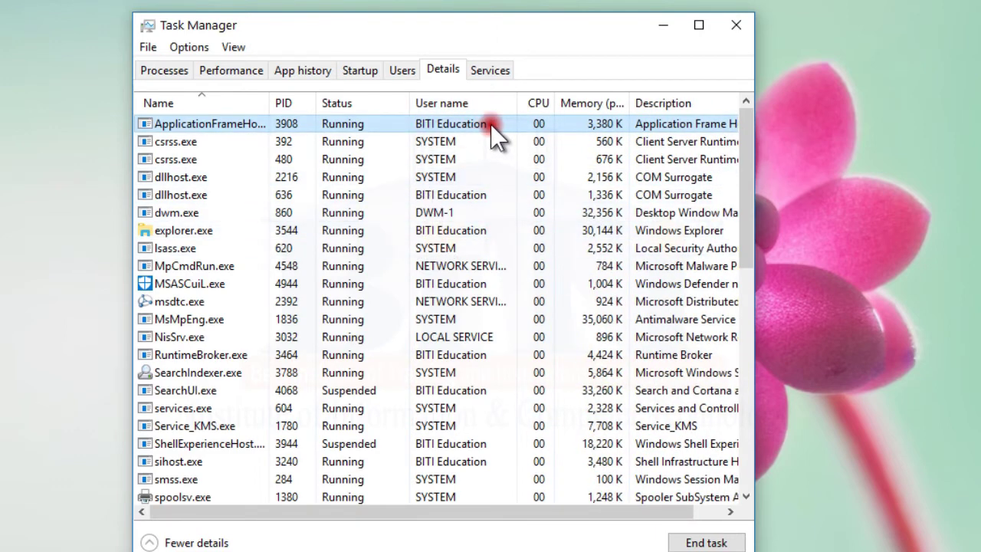
pyautogui.click(463, 141)
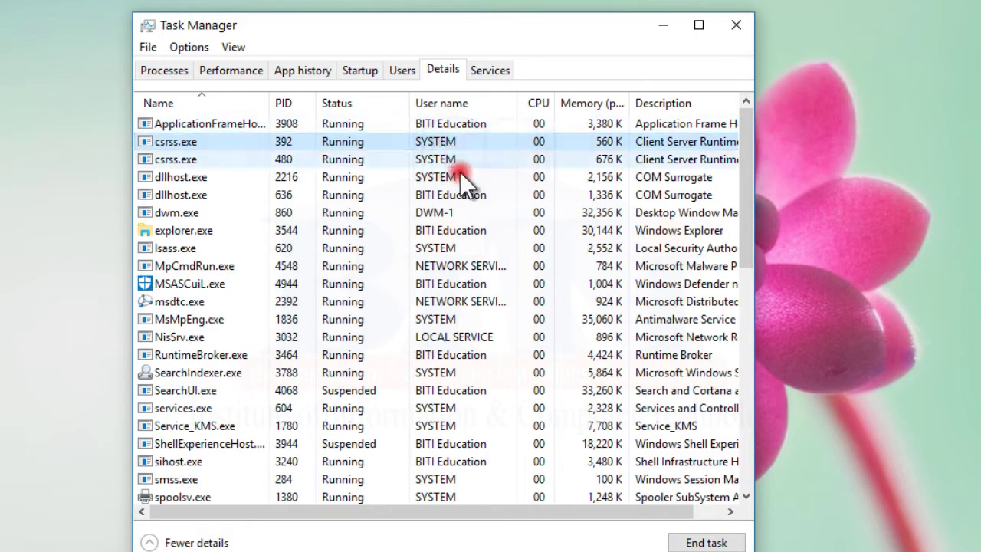
# Look through the user names under which the detailed processes run and compare with the processes overview
pyautogui.scroll(-6, 466, 188)
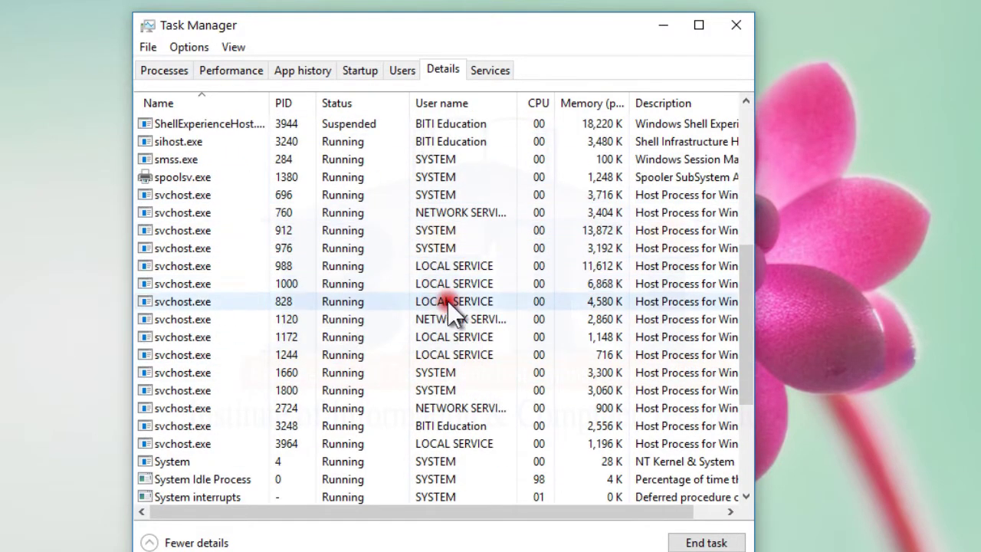
pyautogui.scroll(-4, 470, 420)
pyautogui.scroll(7, 460, 395)
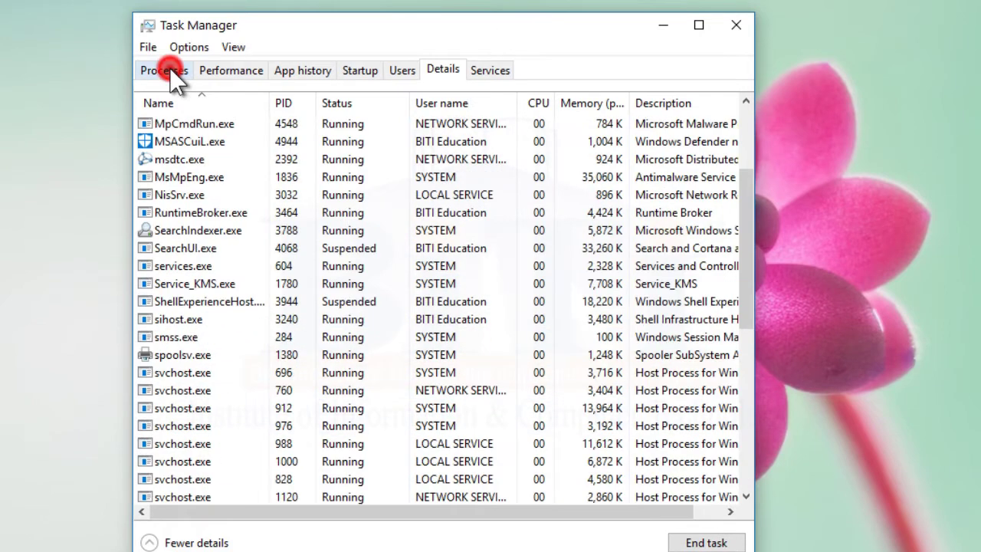
pyautogui.click(169, 68)
pyautogui.click(442, 68)
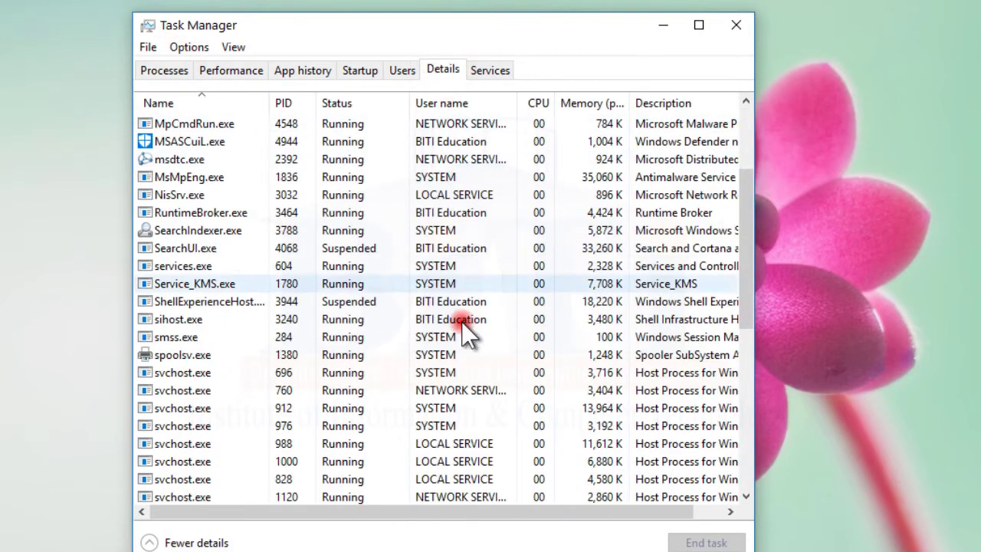
# Examine the Status column of the detailed process list, checking running and suspended processes such as SearchUI.exe and ShellExperienceHost
pyautogui.scroll(3, 465, 373)
pyautogui.click(373, 135)
pyautogui.click(342, 125)
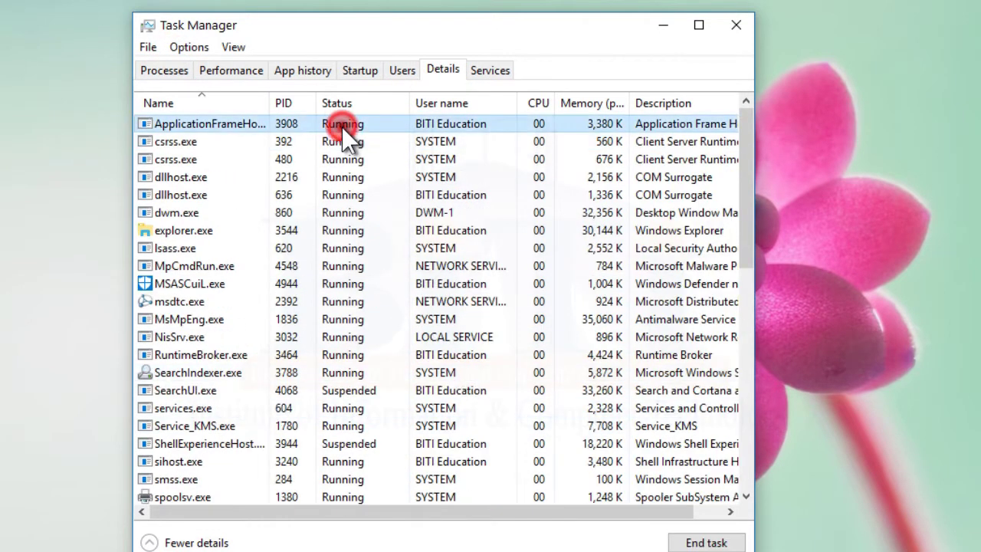
pyautogui.click(342, 157)
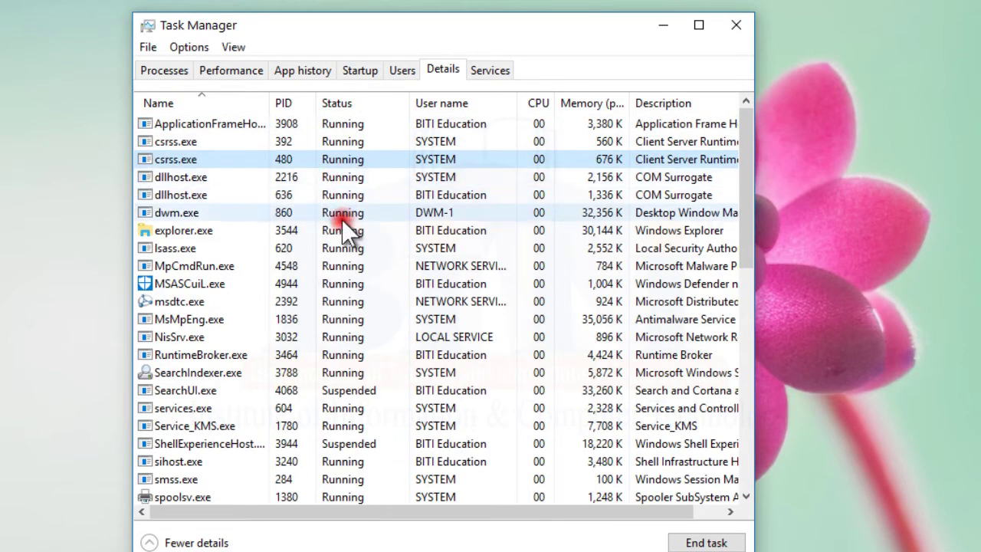
pyautogui.scroll(-6, 341, 219)
pyautogui.scroll(1, 353, 184)
pyautogui.click(351, 182)
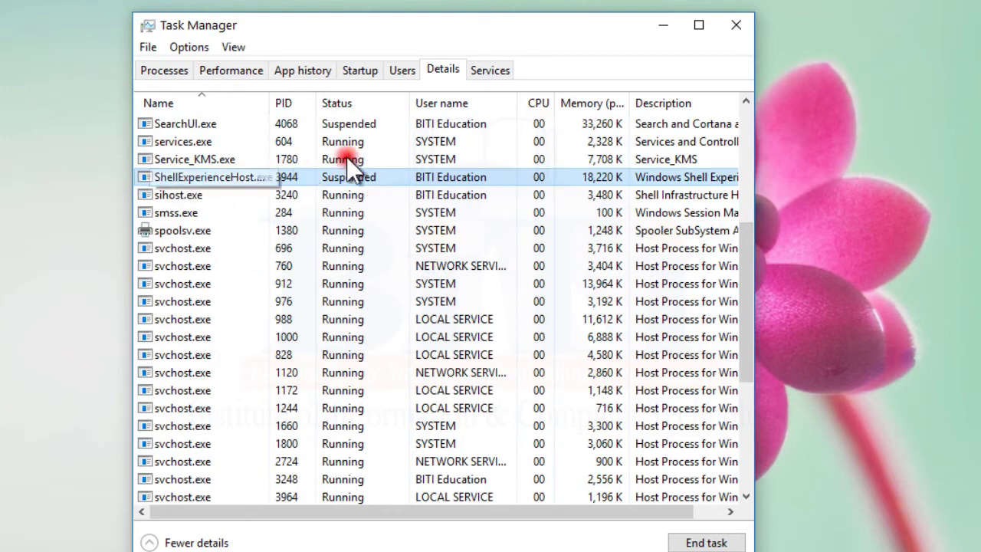
pyautogui.click(334, 124)
pyautogui.scroll(5, 367, 270)
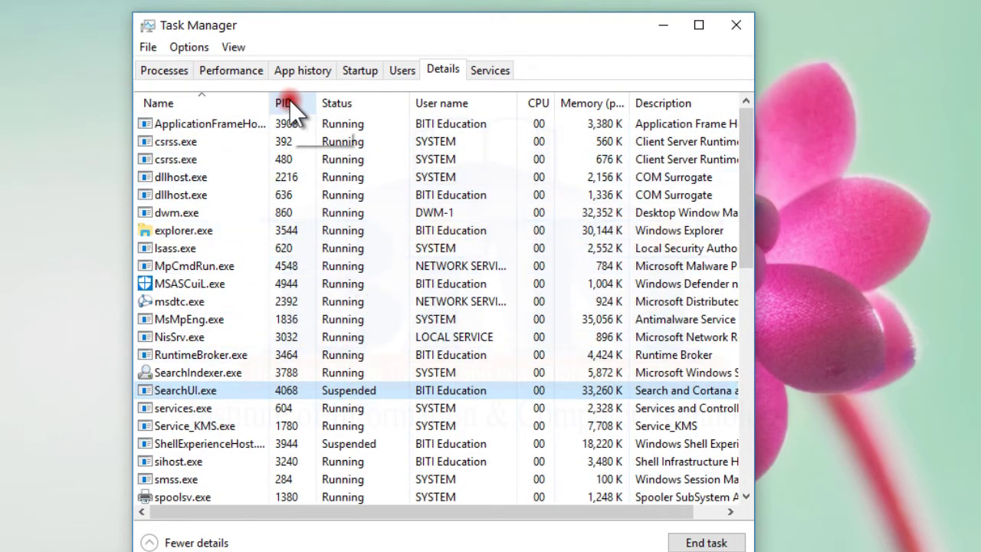
# Check the CPU, Memory, Disk and Network columns of the processes overview and return to the detailed process list
pyautogui.click(152, 69)
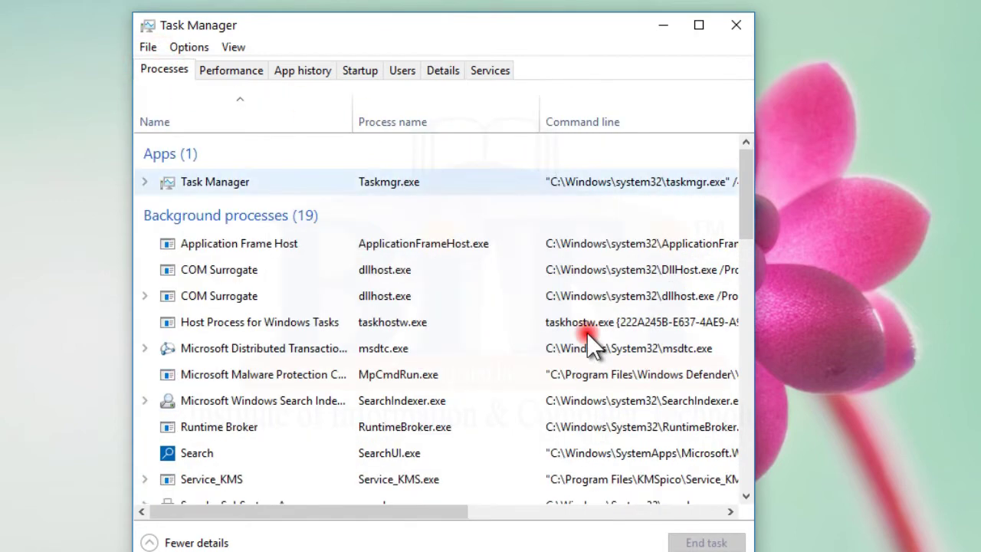
pyautogui.moveTo(450, 513); pyautogui.dragTo(650, 529)
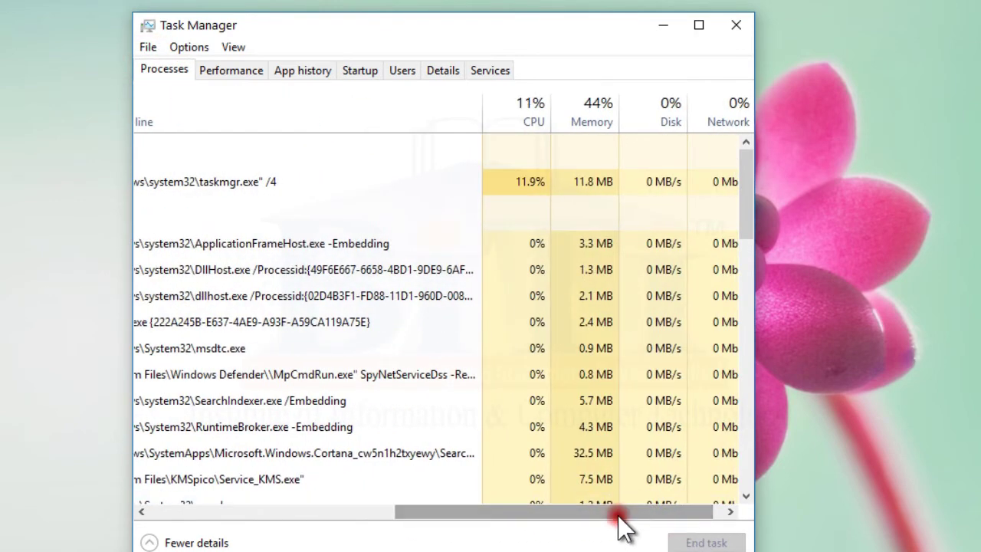
pyautogui.click(443, 70)
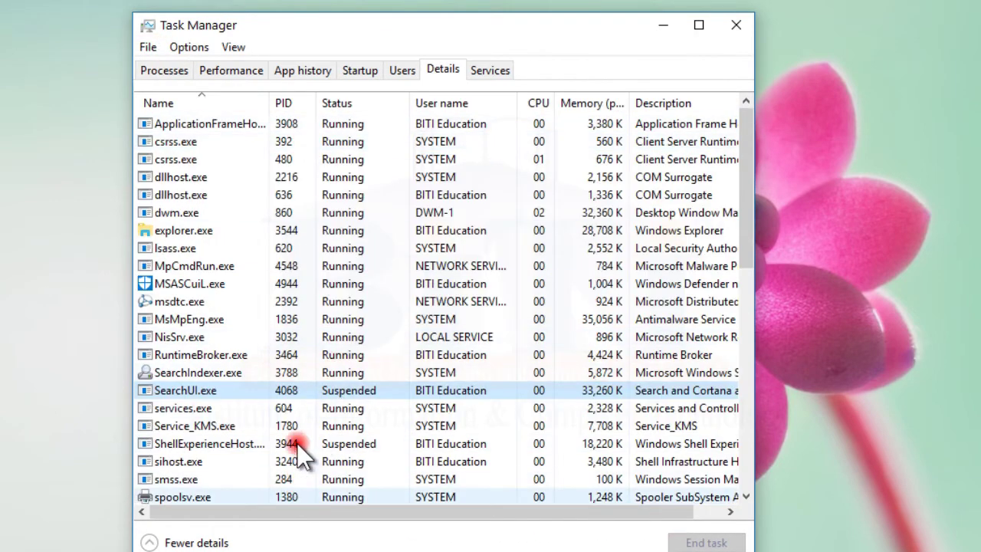
# Check the actions offered for a dllhost.exe process and dismiss them, keeping to the detailed process list
pyautogui.rightClick(158, 174)
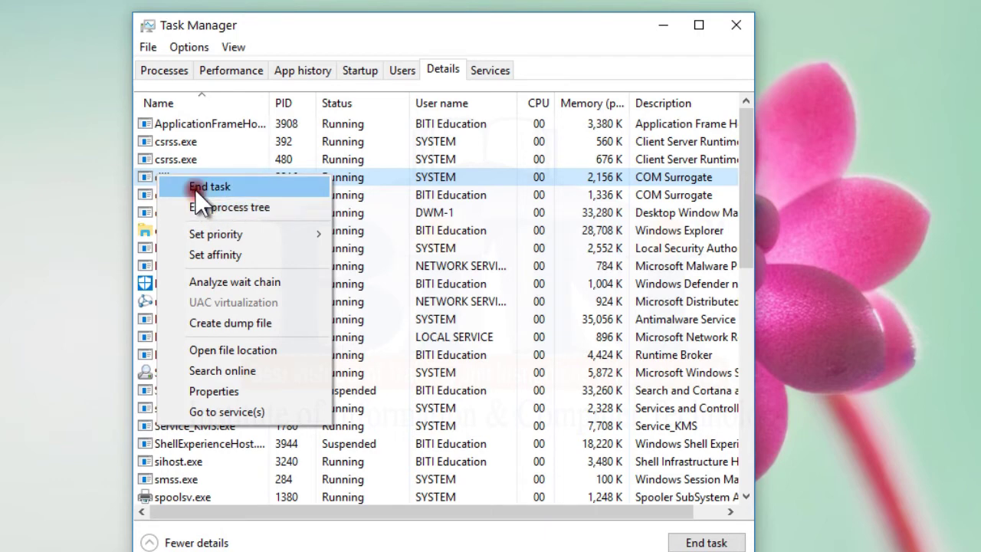
pyautogui.click(146, 159)
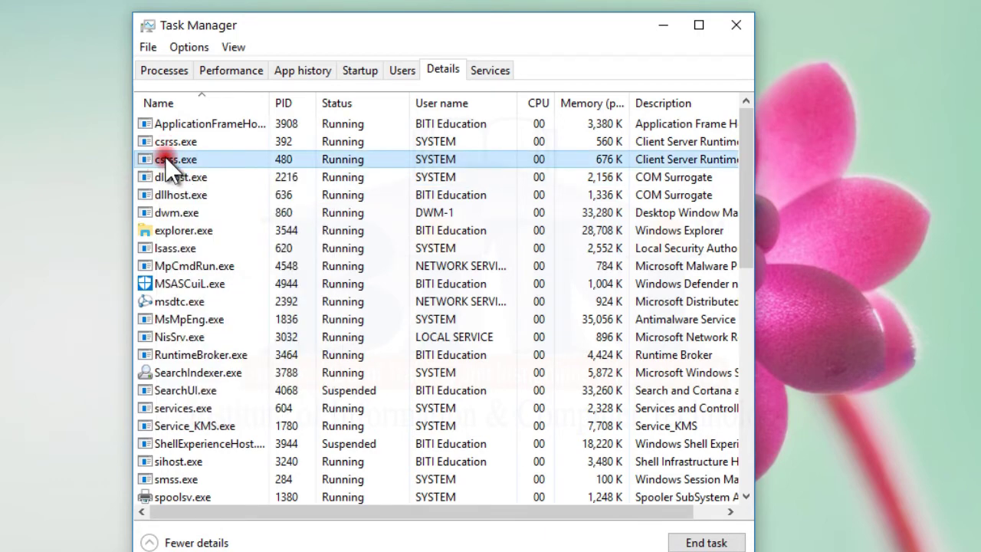
pyautogui.click(173, 213)
pyautogui.click(167, 354)
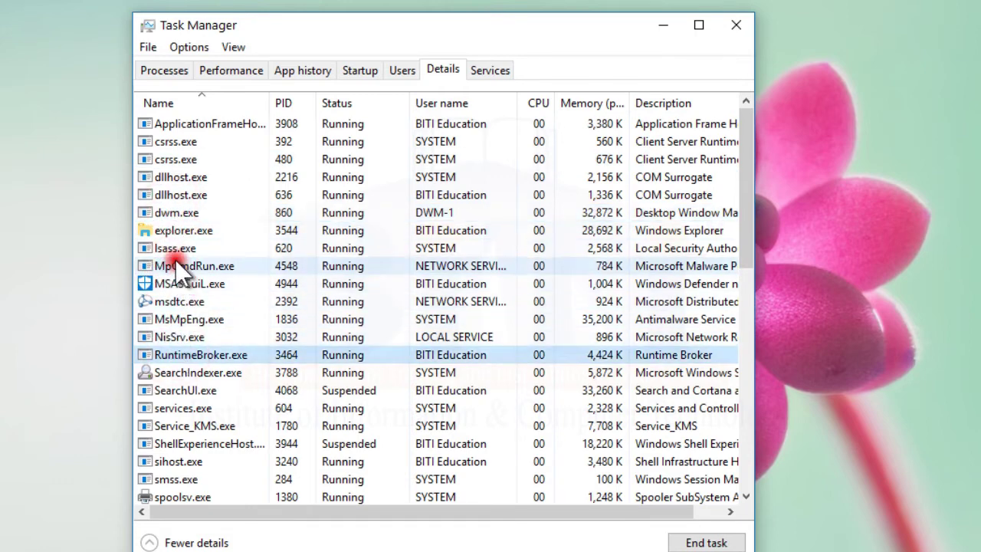
# End the explorer.exe task from the detailed process list and confirm ending the process
pyautogui.rightClick(160, 230)
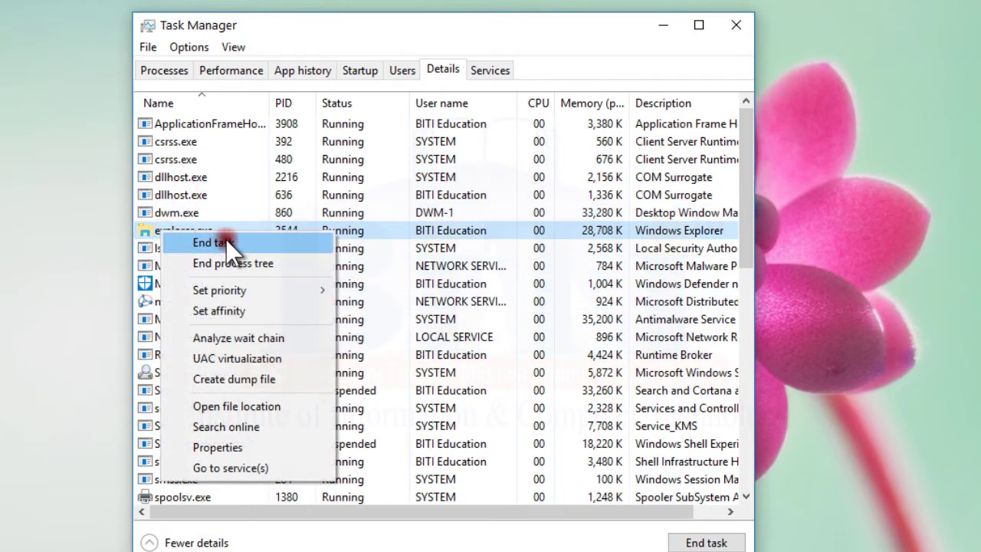
pyautogui.click(217, 243)
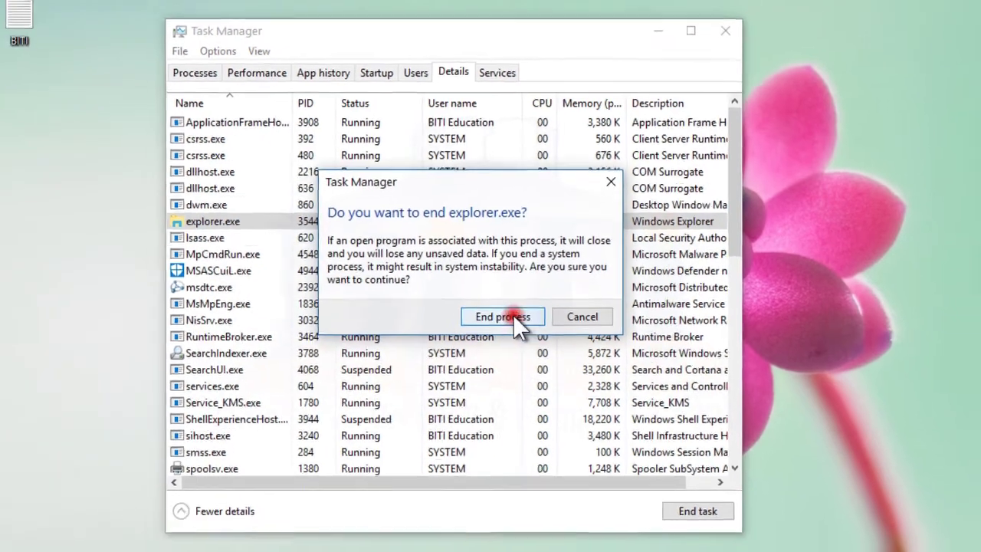
pyautogui.click(503, 317)
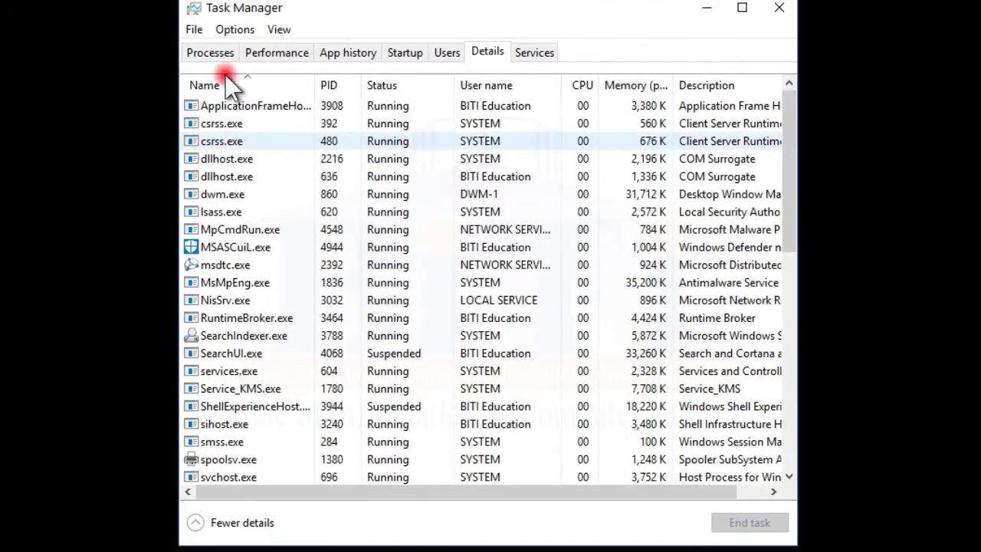
# Run explorer.exe as a new task from Task Manager and locate it in the process list
pyautogui.click(195, 30)
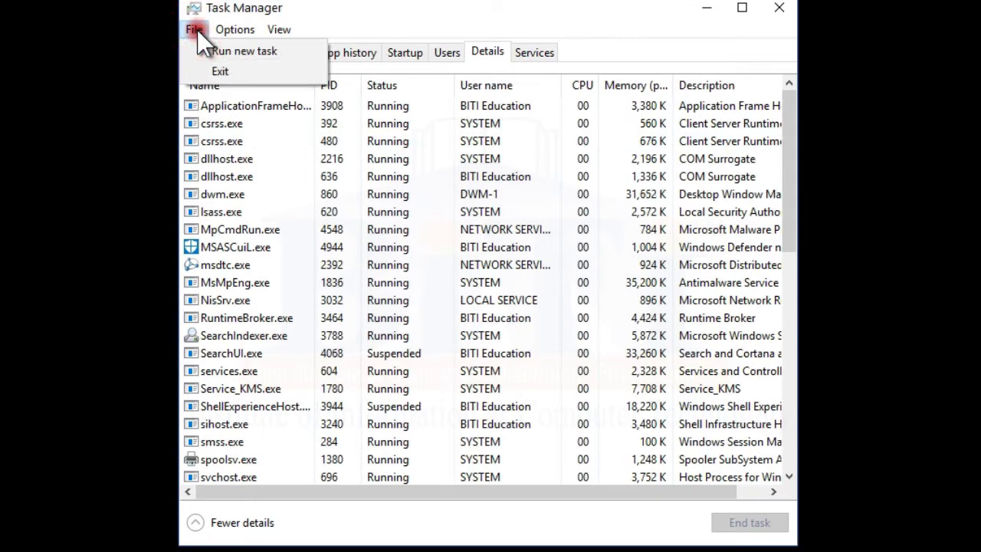
pyautogui.click(253, 51)
pyautogui.moveTo(318, 47); pyautogui.dragTo(440, 148)
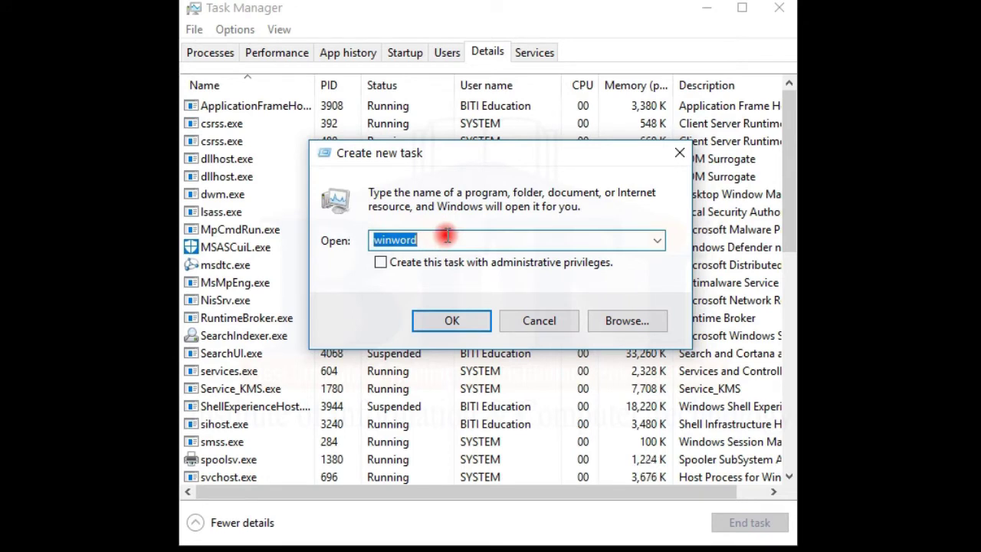
pyautogui.write('e')
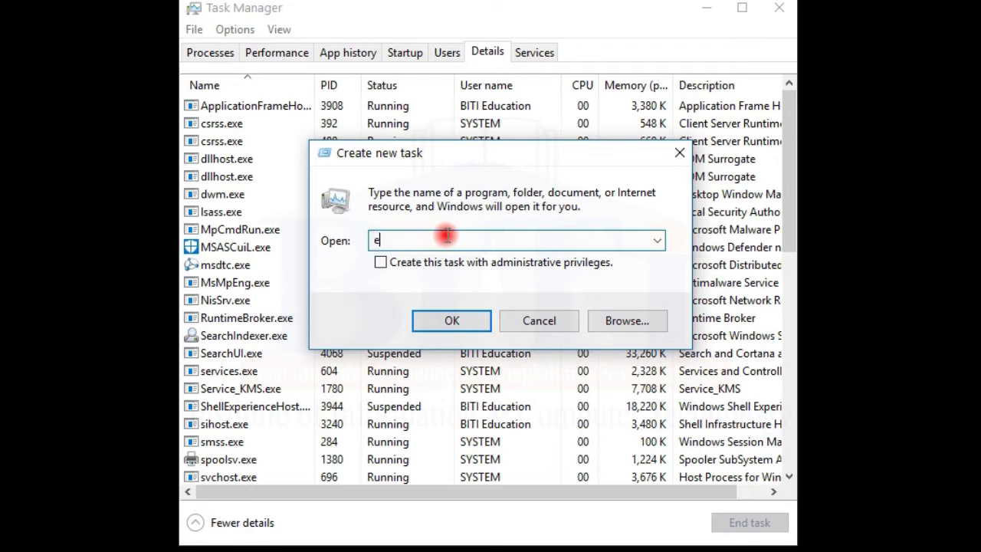
pyautogui.write('xplorer.exe')
pyautogui.press('Return')
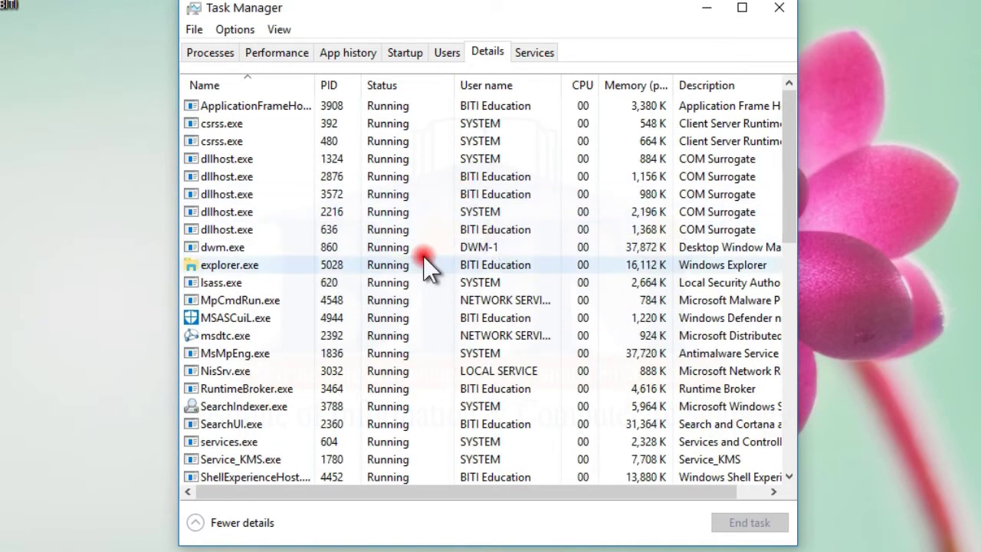
pyautogui.click(401, 264)
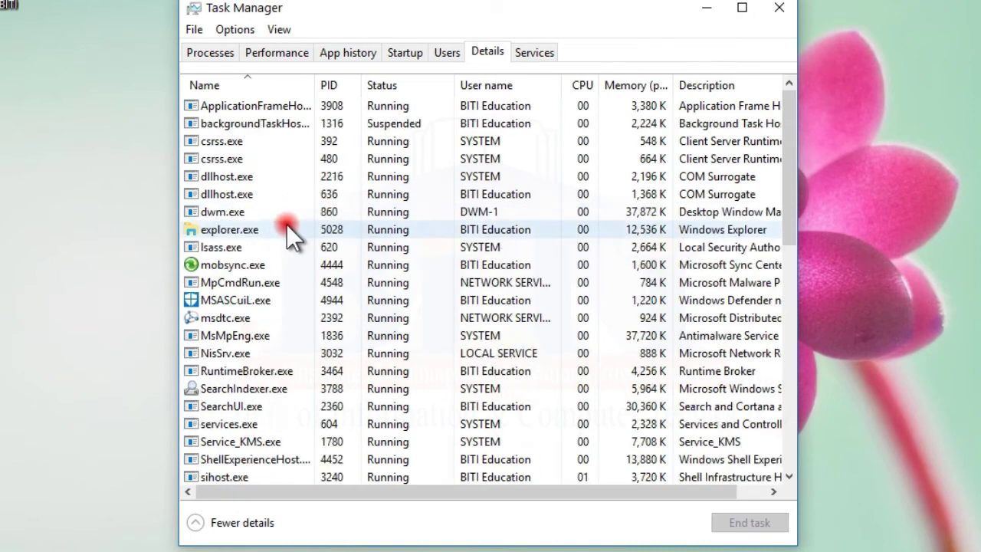
# Run notepad as a new task from Task Manager and close the Notepad window
pyautogui.click(190, 29)
pyautogui.click(223, 46)
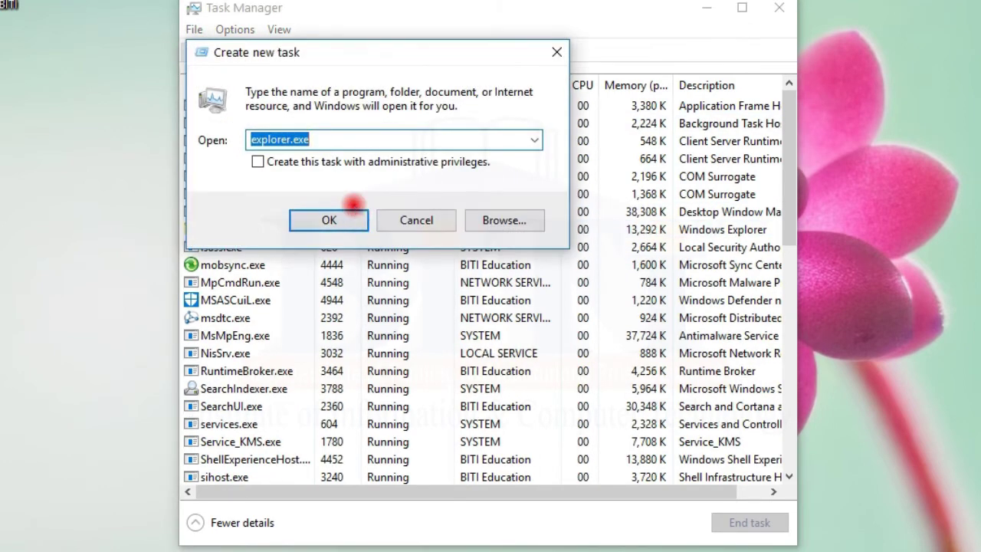
pyautogui.write('notepad')
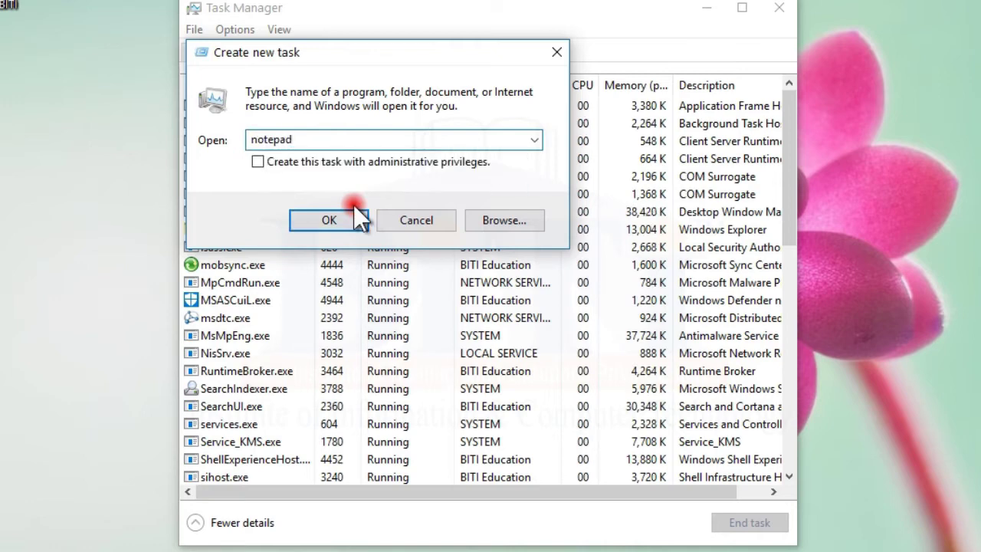
pyautogui.click(355, 214)
pyautogui.click(815, 188)
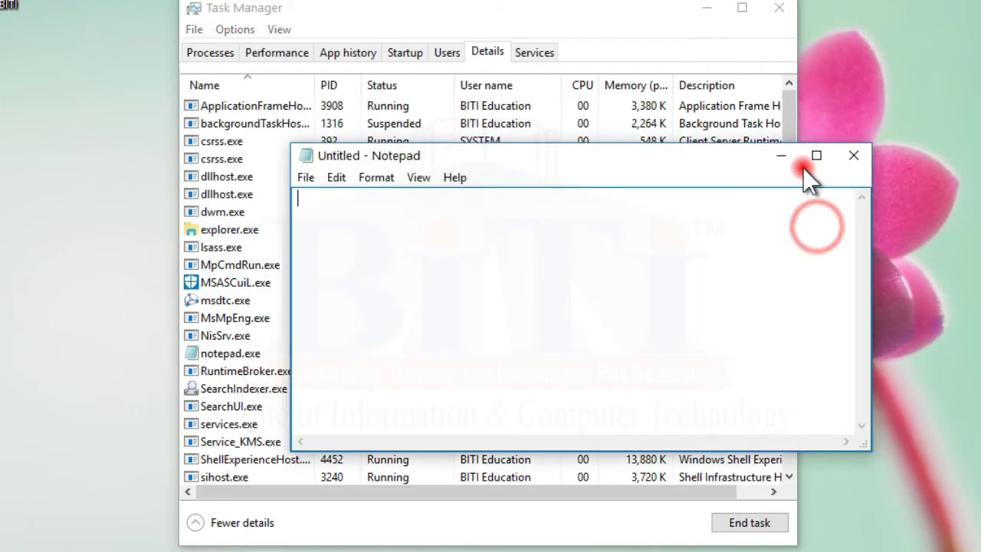
pyautogui.moveTo(708, 168); pyautogui.dragTo(778, 160)
pyautogui.hotkey('alt', 'F4')
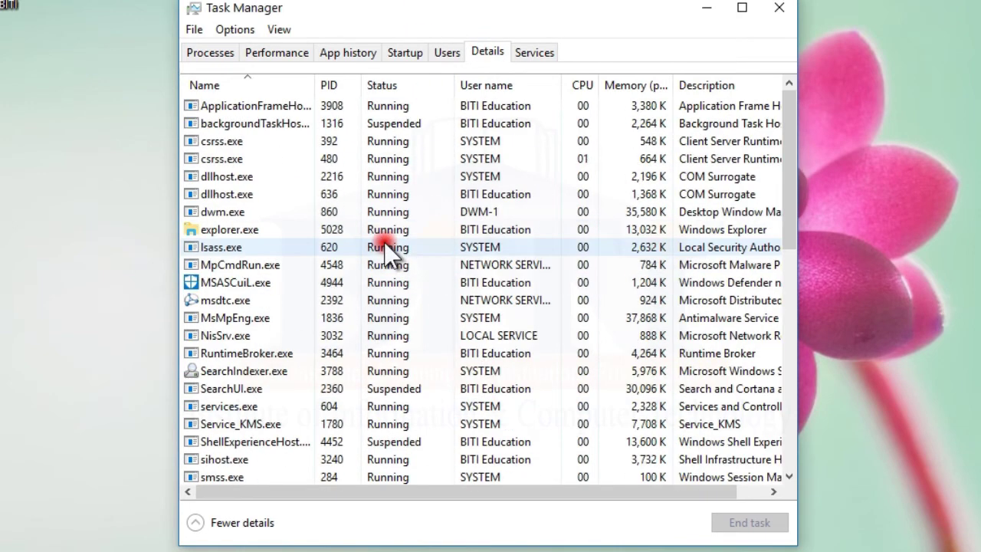
# Check the priority levels that can be set for the csrss.exe process with PID 392
pyautogui.rightClick(208, 141)
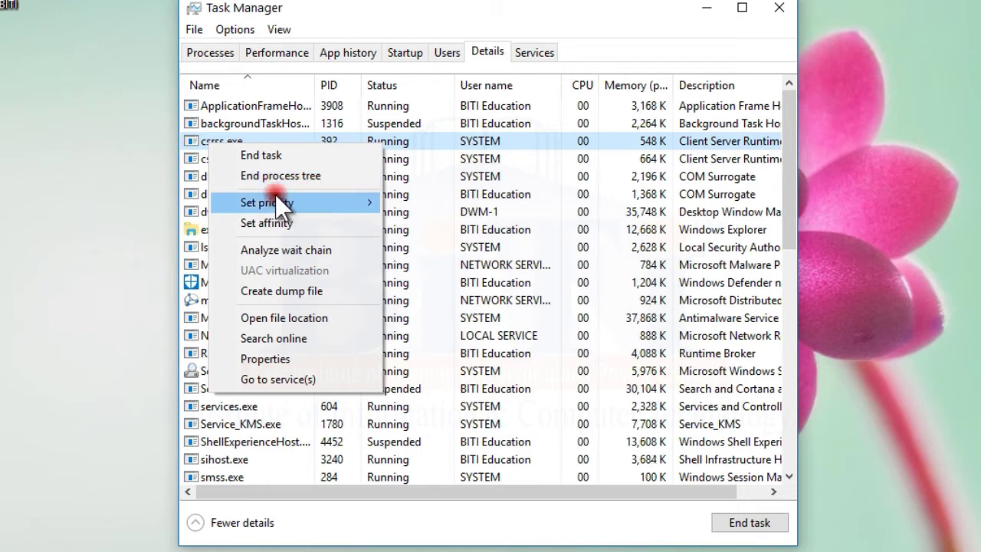
pyautogui.moveTo(272, 198)
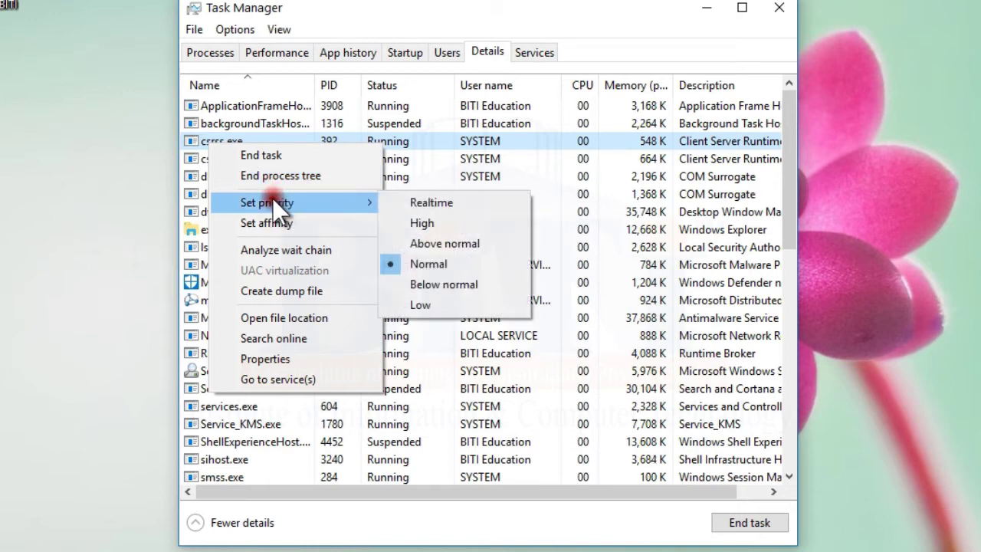
pyautogui.click(342, 202)
pyautogui.moveTo(321, 207)
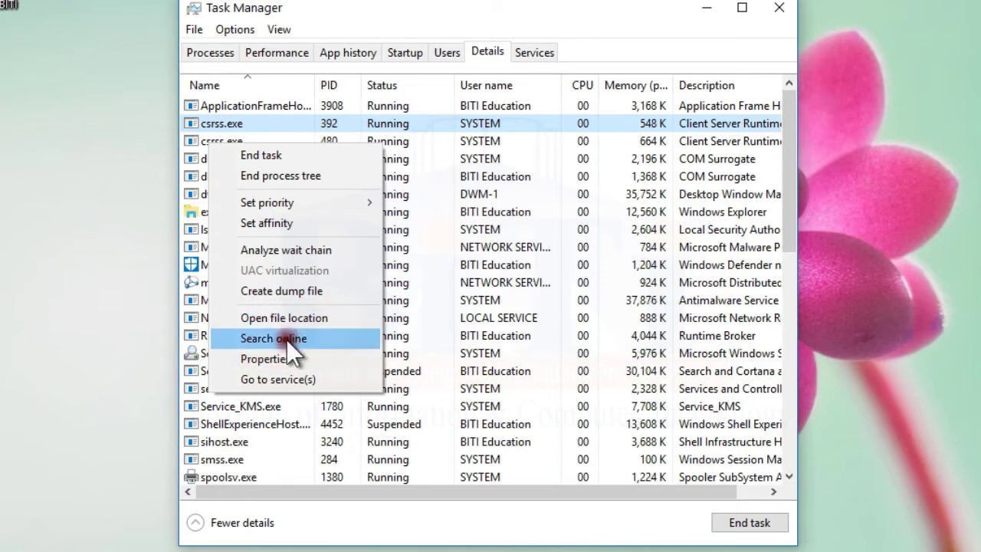
# View the general file properties of the csrss.exe process and close the properties window
pyautogui.click(280, 360)
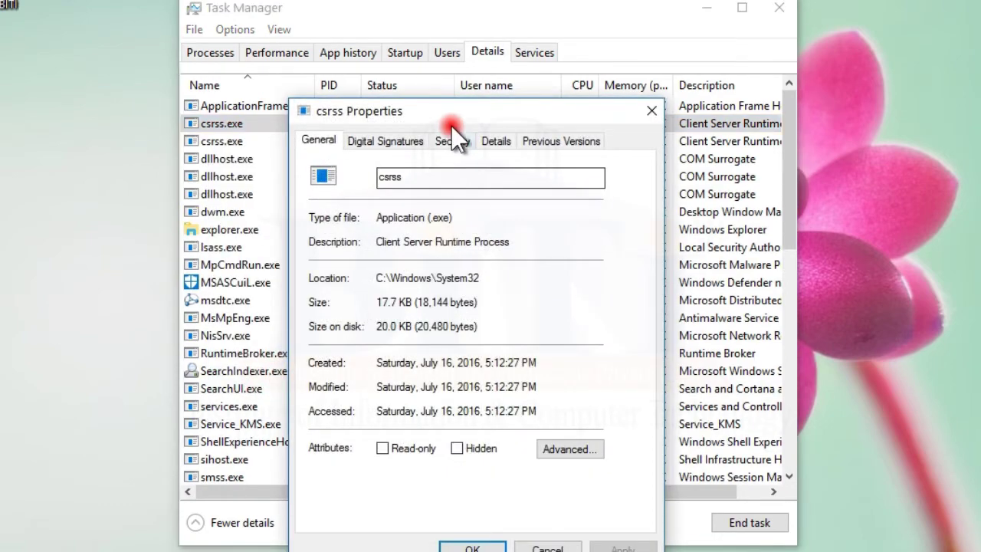
pyautogui.moveTo(450, 125); pyautogui.dragTo(365, 60)
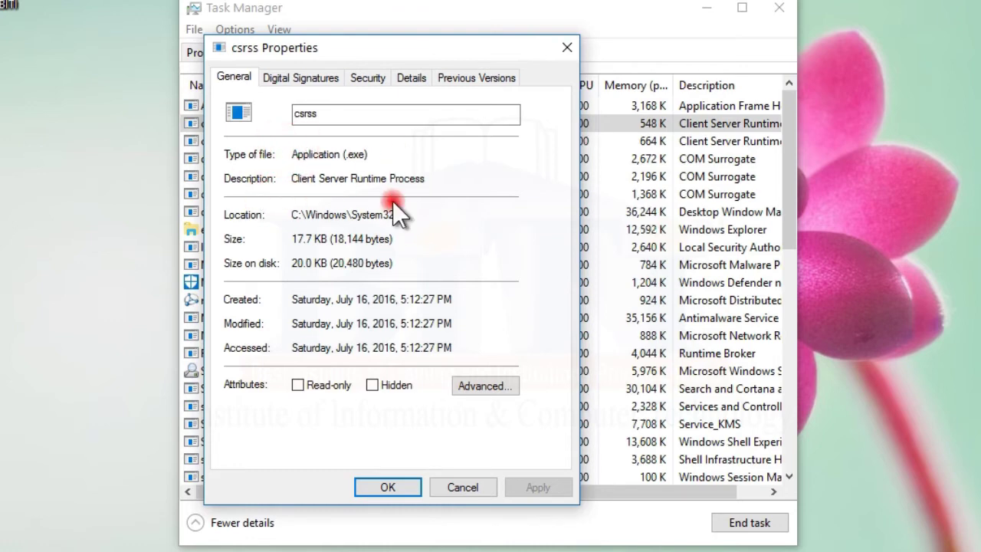
pyautogui.click(567, 48)
# Go to the services related to the csrss.exe process with PID 392 and return to the detailed process list
pyautogui.rightClick(232, 122)
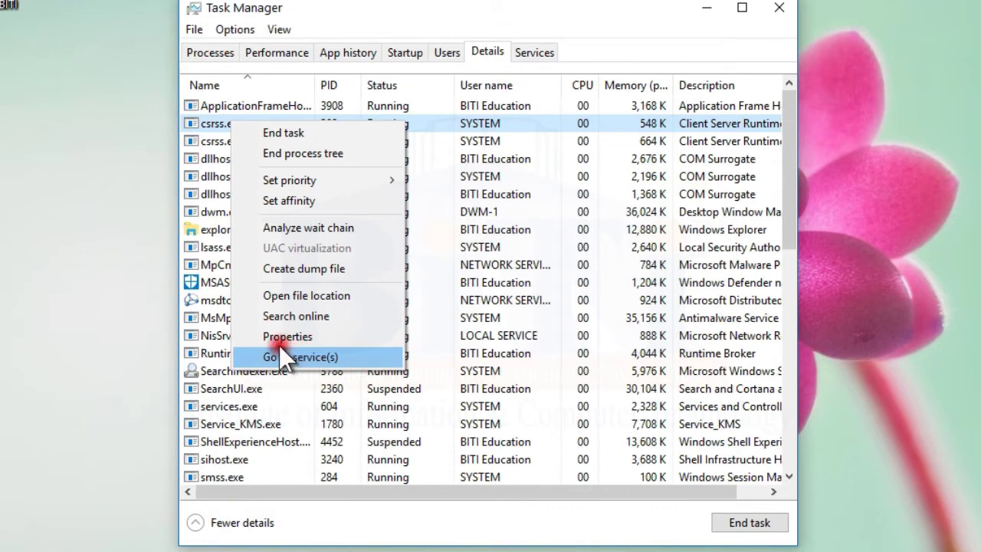
pyautogui.click(212, 128)
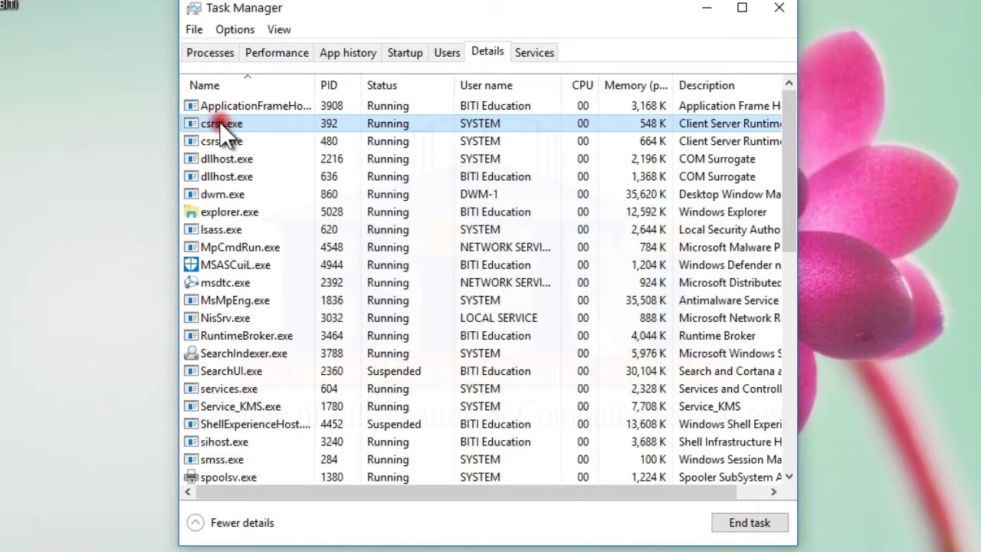
pyautogui.rightClick(219, 124)
pyautogui.click(271, 358)
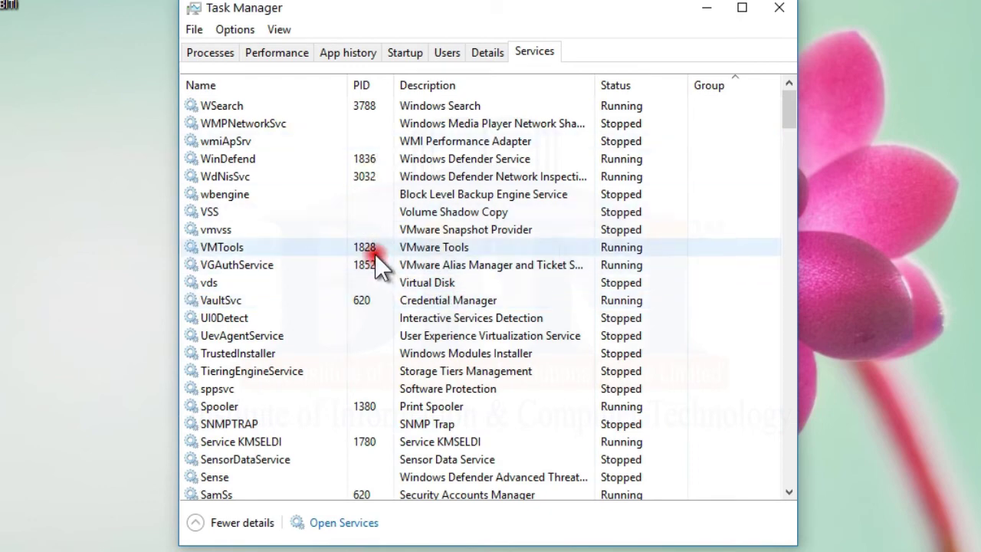
pyautogui.click(487, 52)
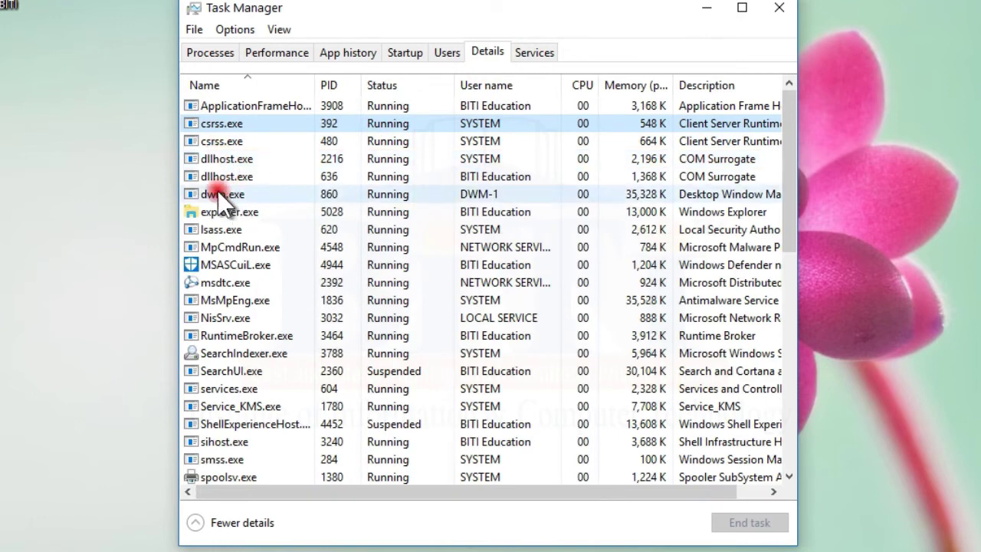
# Go to the services related to the explorer.exe process and return to the detailed process list
pyautogui.click(215, 210)
pyautogui.rightClick(218, 210)
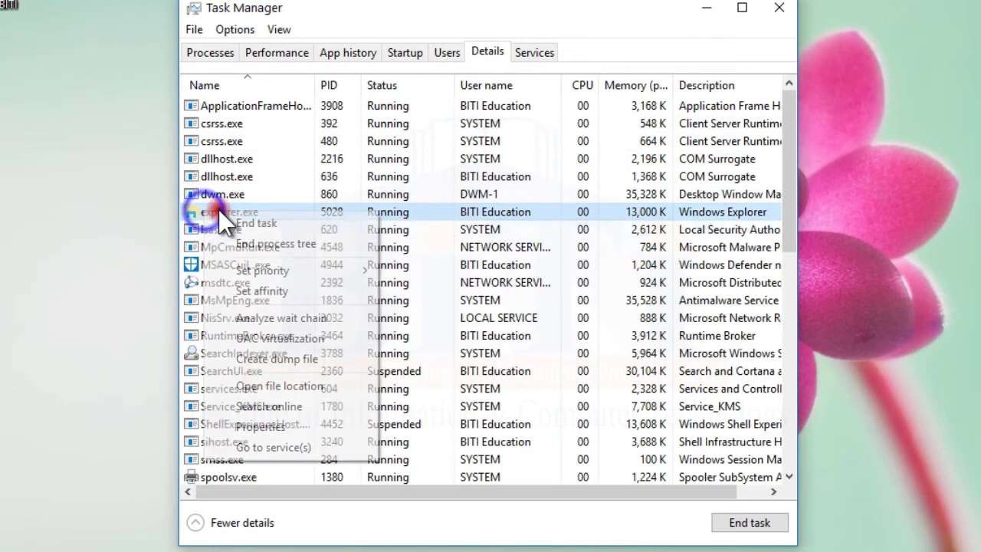
pyautogui.click(266, 446)
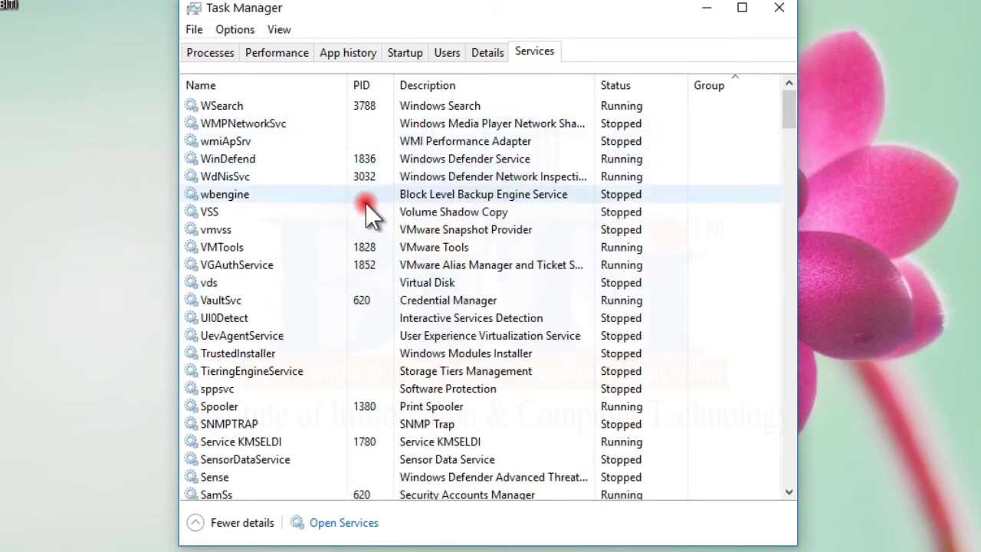
pyautogui.moveTo(784, 133); pyautogui.dragTo(774, 90)
pyautogui.click(487, 51)
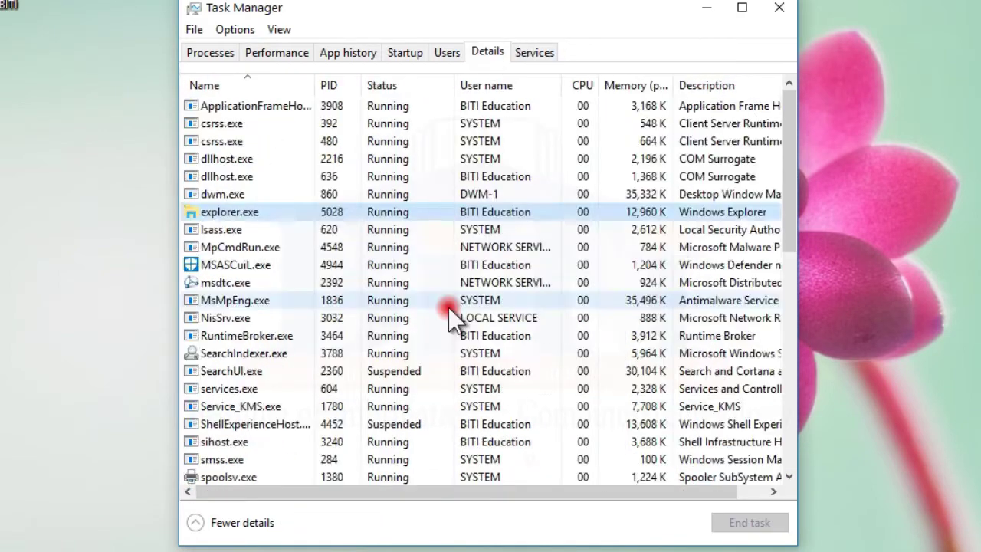
# Look through the whole detailed process list, picking out processes such as MSASCuiL.exe, NisSrv.exe and SearchIndexer.exe
pyautogui.scroll(-10, 444, 305)
pyautogui.scroll(9, 409, 319)
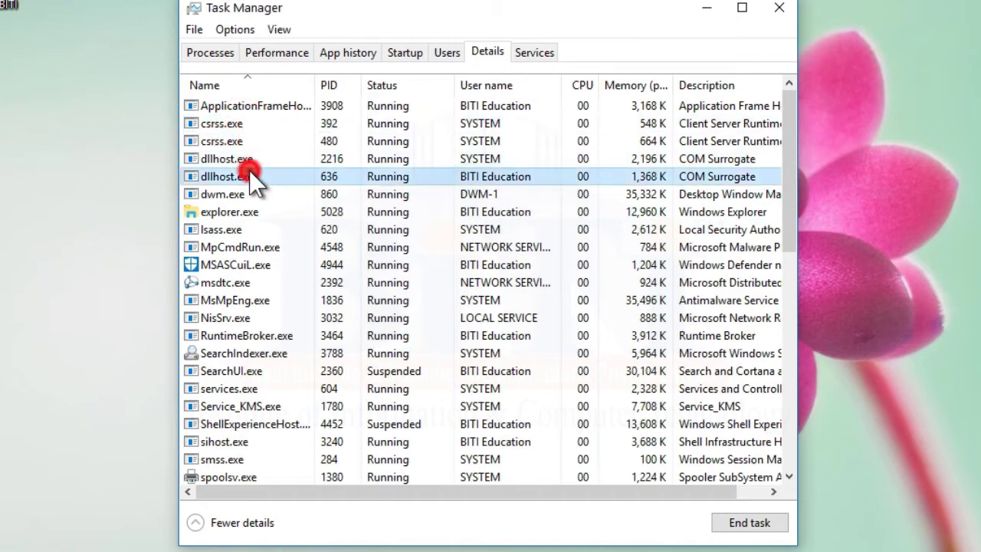
pyautogui.click(227, 263)
pyautogui.click(228, 319)
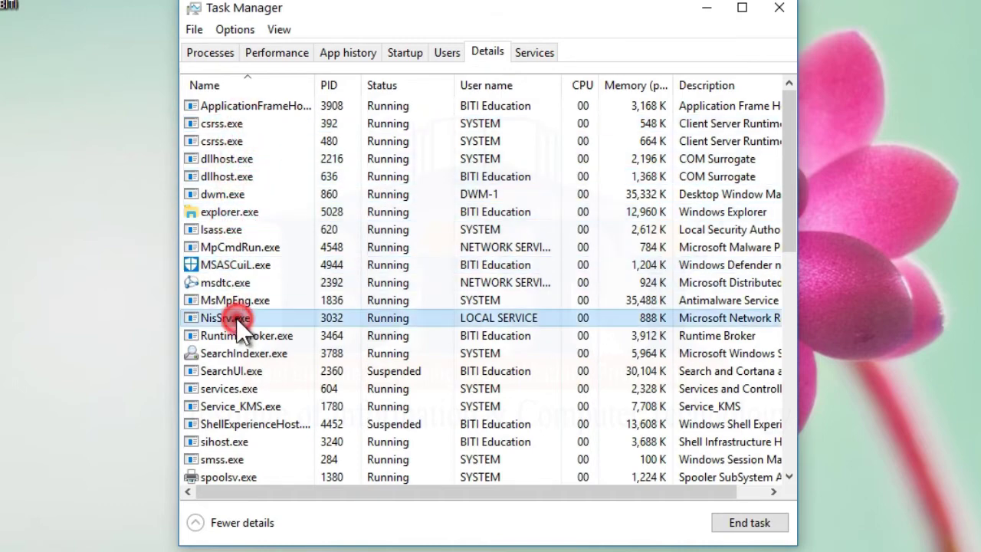
pyautogui.click(248, 350)
pyautogui.scroll(-9, 257, 357)
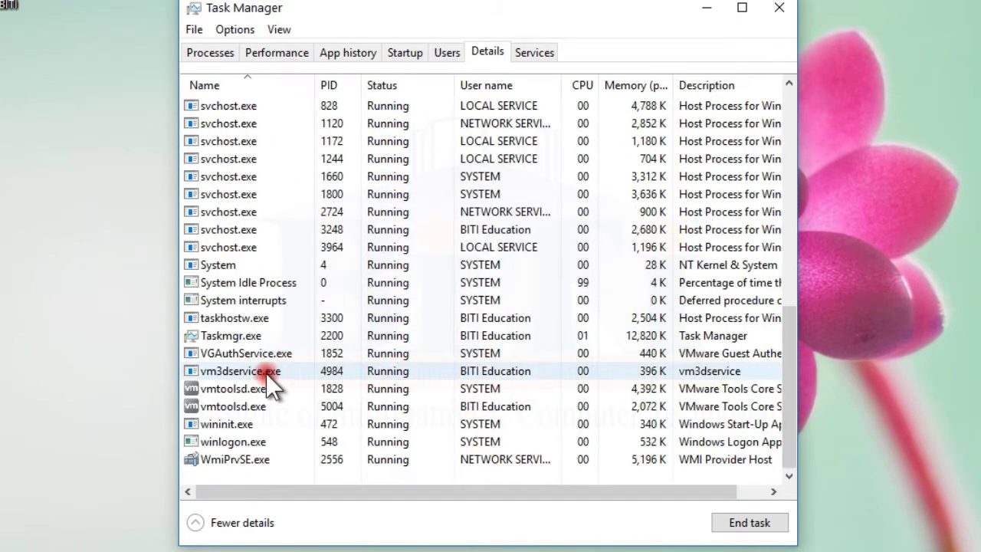
# Show Task Manager's services list and look through its entries down and back to the beginning
pyautogui.click(534, 54)
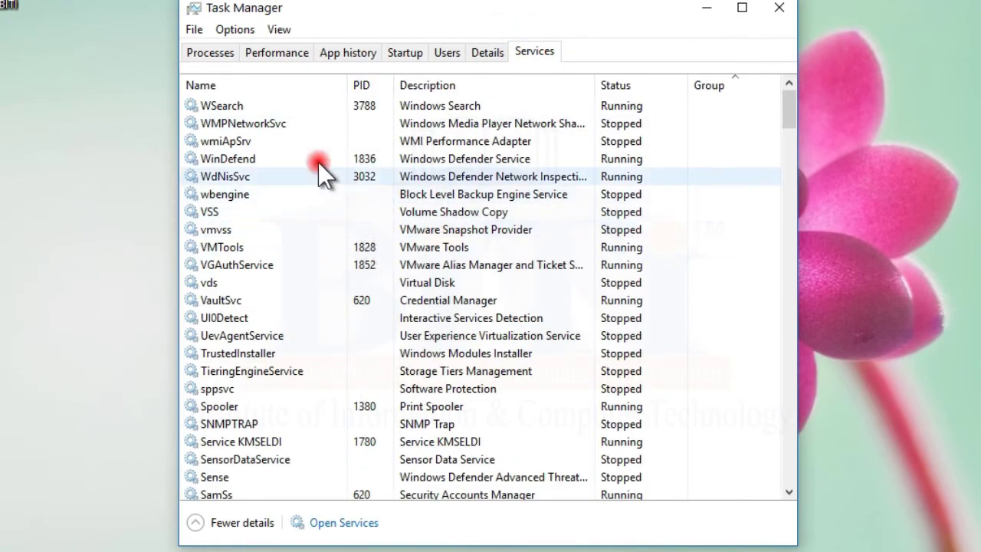
pyautogui.scroll(-7, 379, 239)
pyautogui.scroll(-8, 380, 239)
pyautogui.scroll(15, 376, 256)
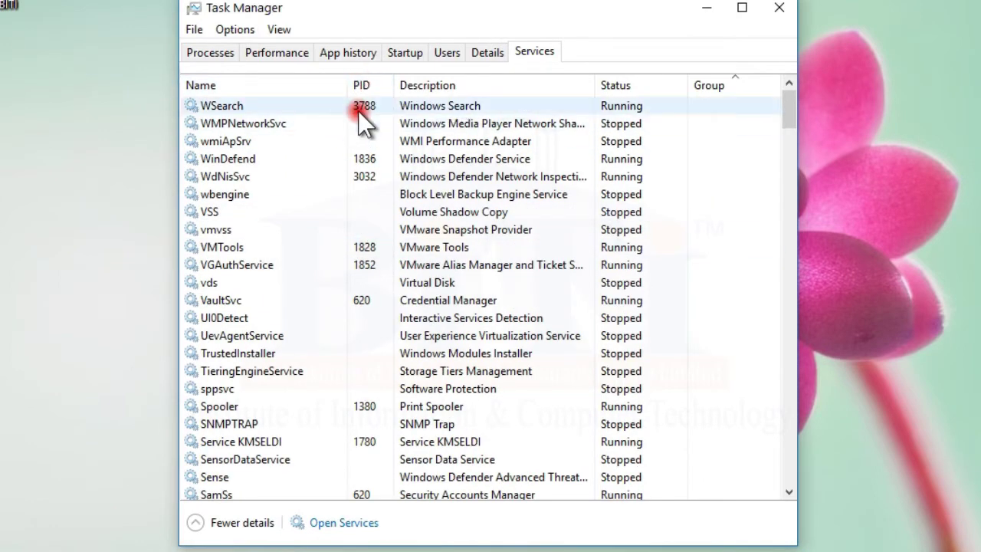
# Examine the PID, description and status of the services WSearch, WMPNetworkSvc, wmiApSrv, WdNisSvc and wbengine
pyautogui.click(358, 110)
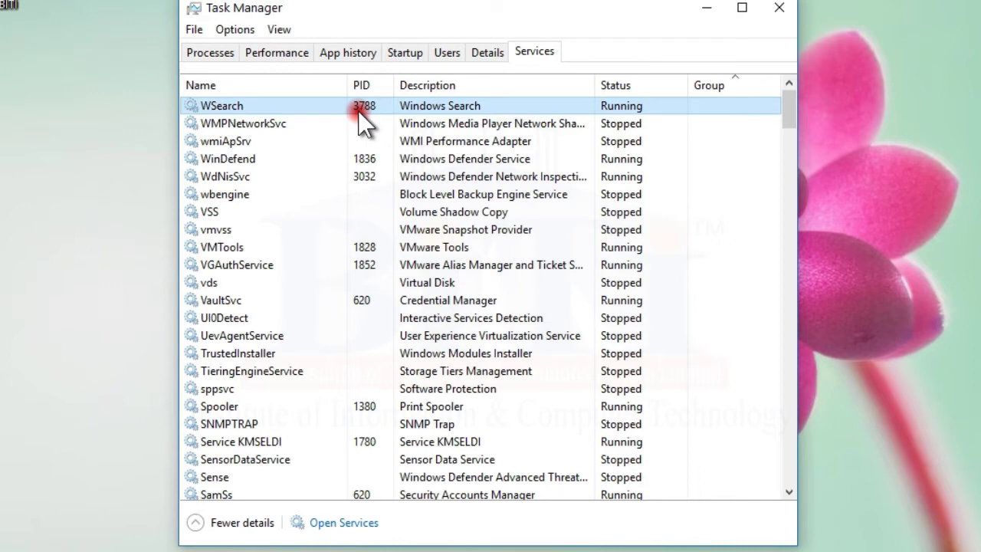
pyautogui.click(319, 124)
pyautogui.click(309, 141)
pyautogui.click(298, 178)
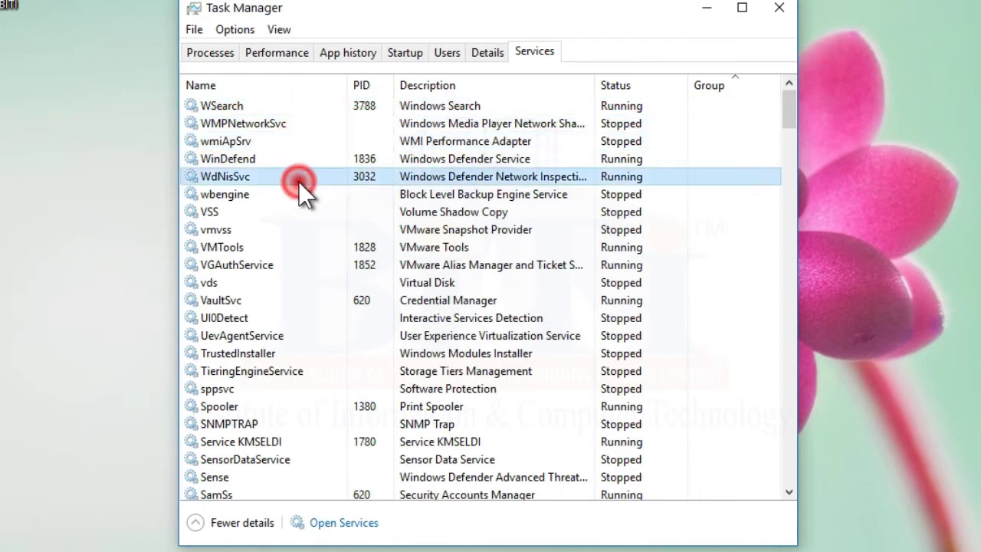
pyautogui.click(296, 194)
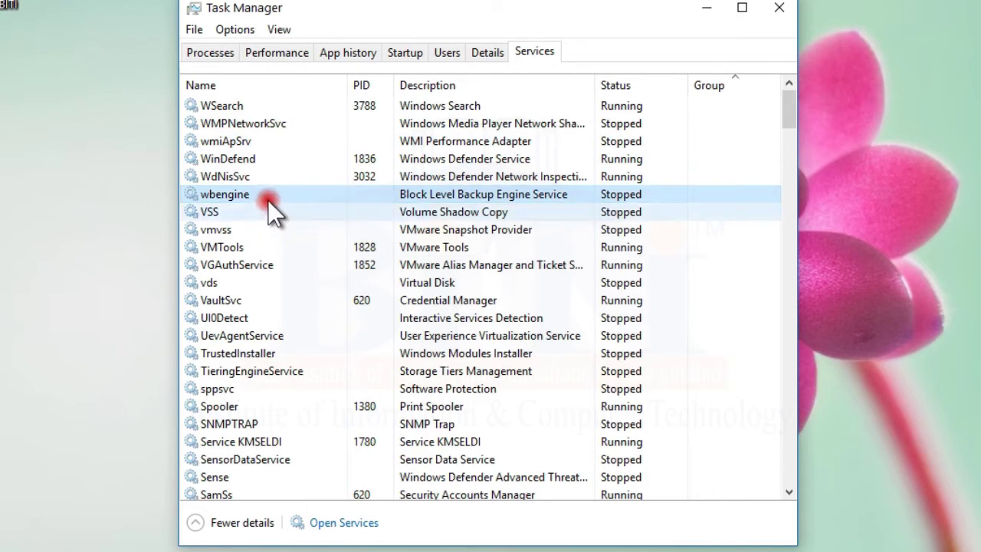
# Check the PIDs and statuses of the WSearch, WMPNetworkSvc and wmiApSrv services again
pyautogui.click(269, 103)
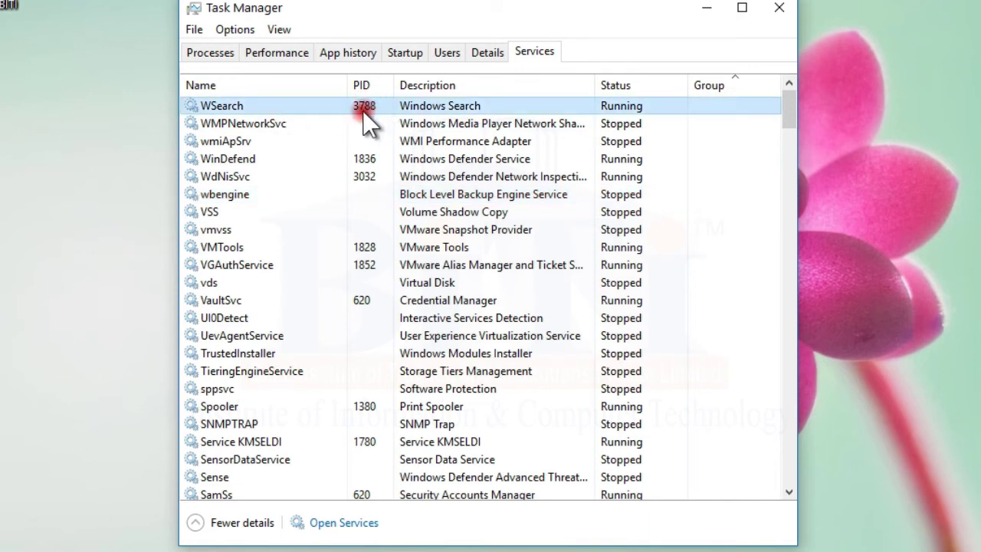
pyautogui.click(266, 125)
pyautogui.click(272, 143)
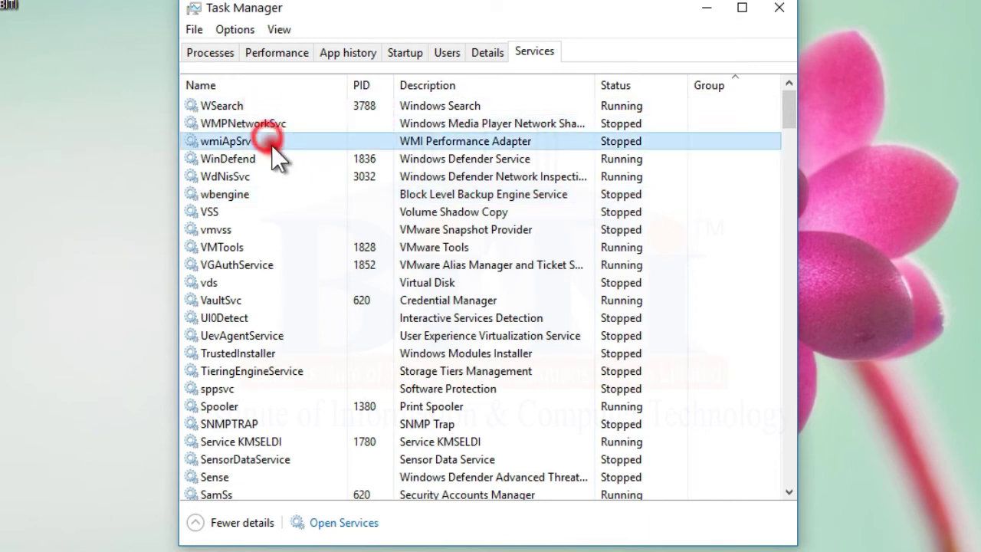
pyautogui.click(287, 196)
# View the available actions for the svchost.exe process with PID 1120 in the detailed process list, and return to the services list
pyautogui.click(487, 51)
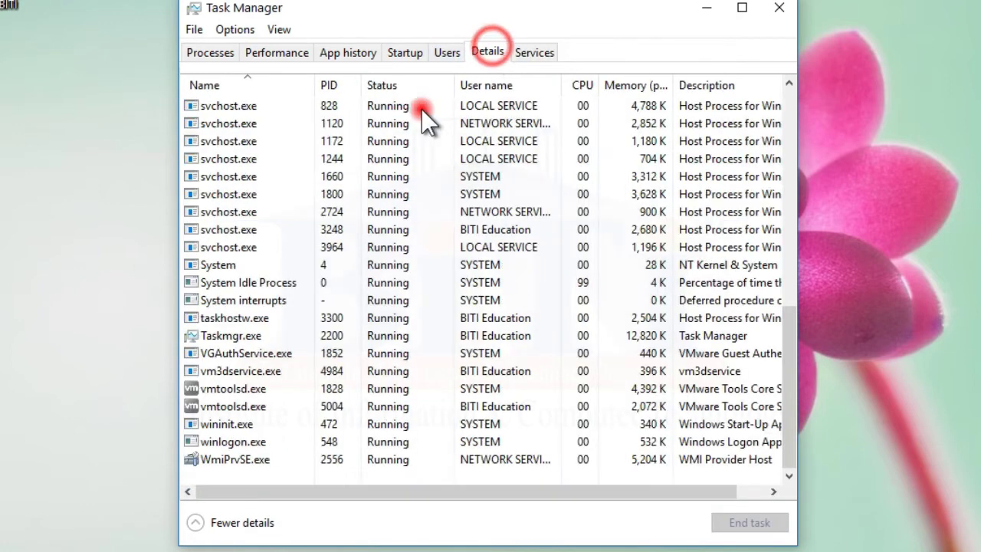
pyautogui.rightClick(230, 125)
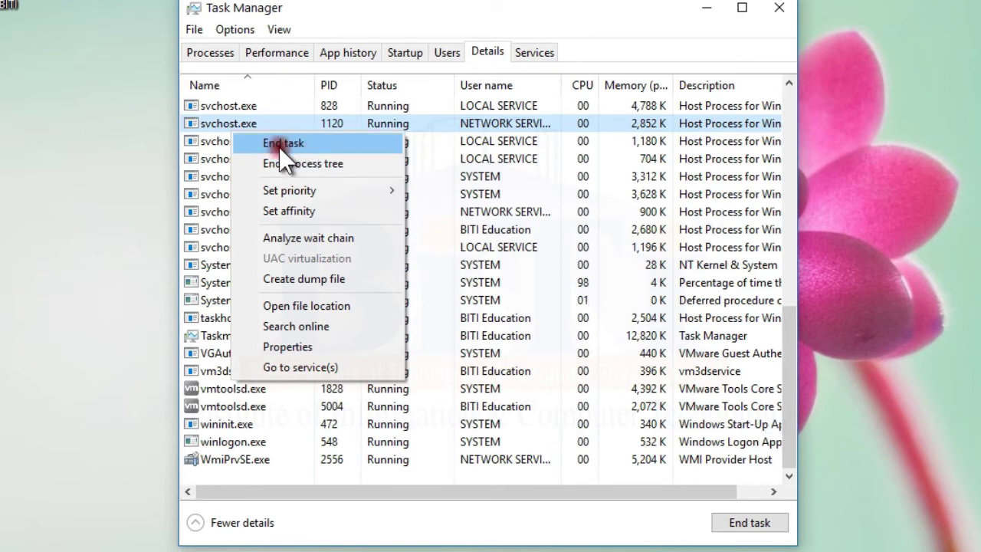
pyautogui.click(535, 50)
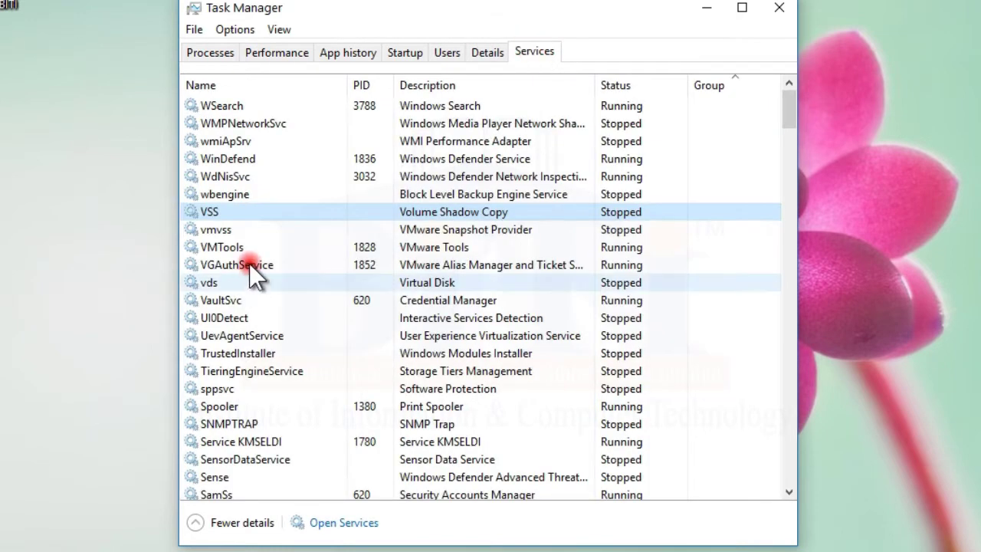
# Look through the services list from VGAuthService down to the LocalService groups and back to the beginning
pyautogui.click(249, 263)
pyautogui.click(259, 331)
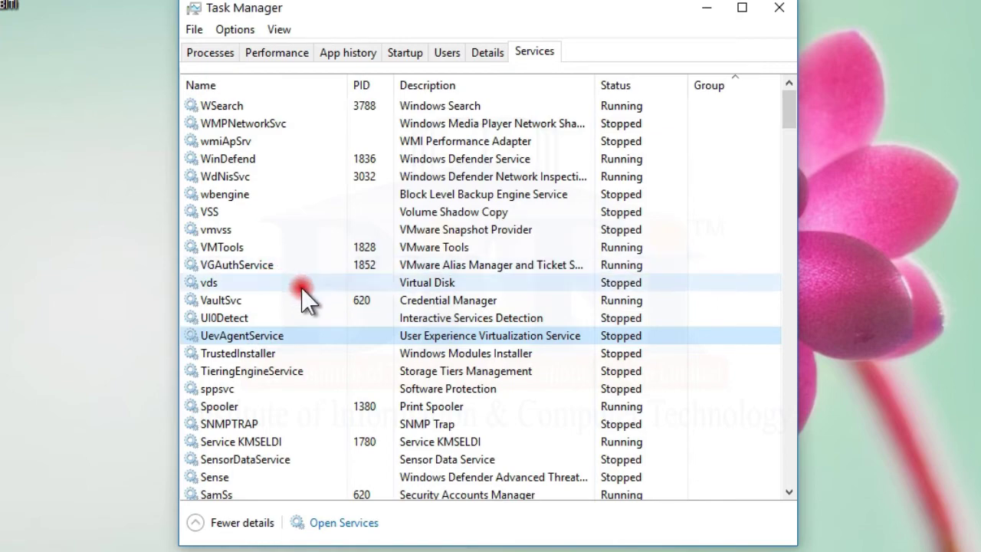
pyautogui.scroll(-7, 296, 288)
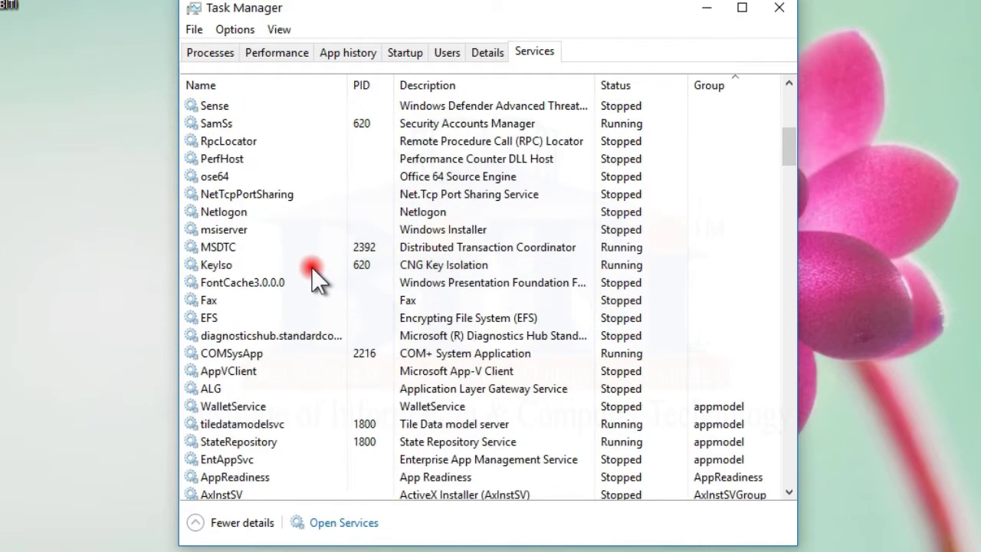
pyautogui.scroll(-15, 358, 261)
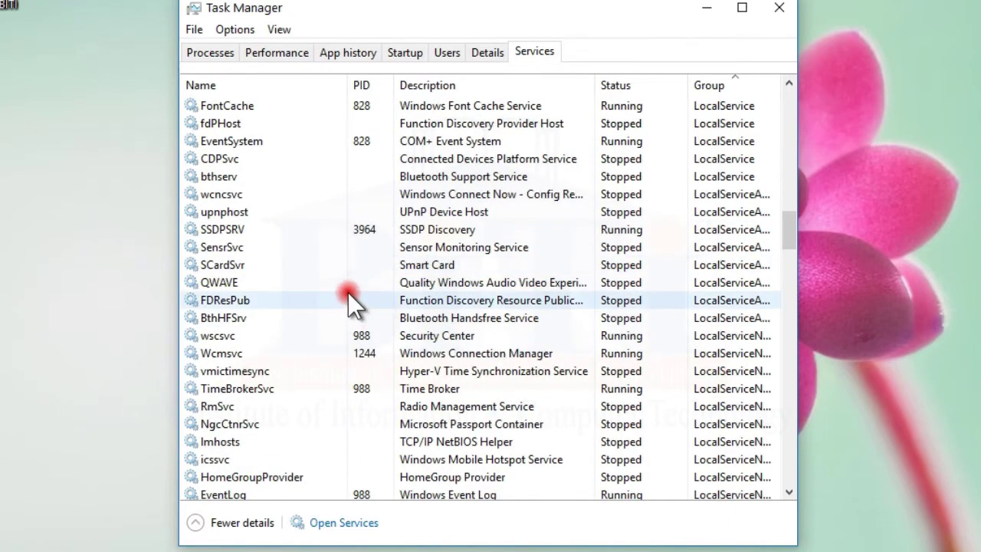
pyautogui.scroll(-6, 349, 298)
pyautogui.scroll(7, 357, 320)
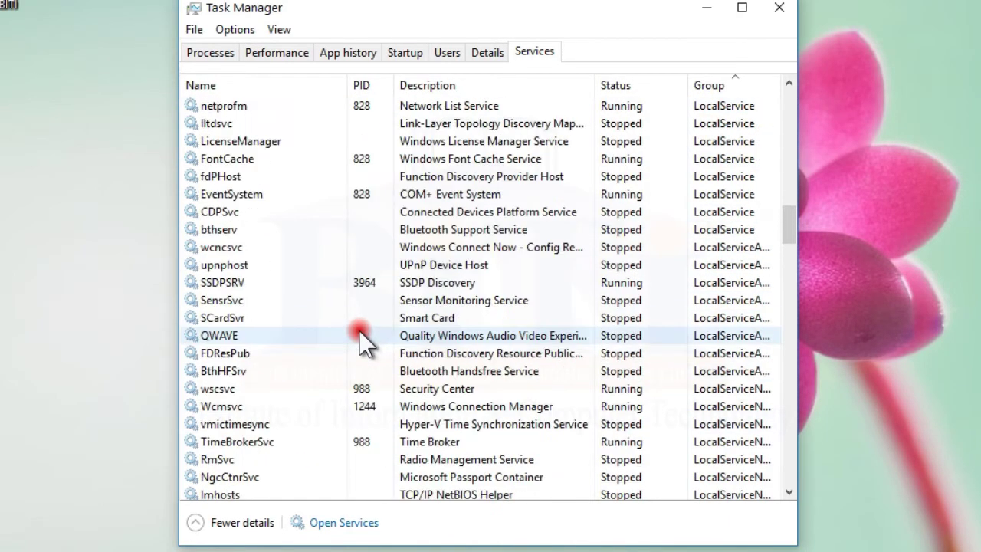
pyautogui.scroll(20, 359, 329)
pyautogui.click(359, 351)
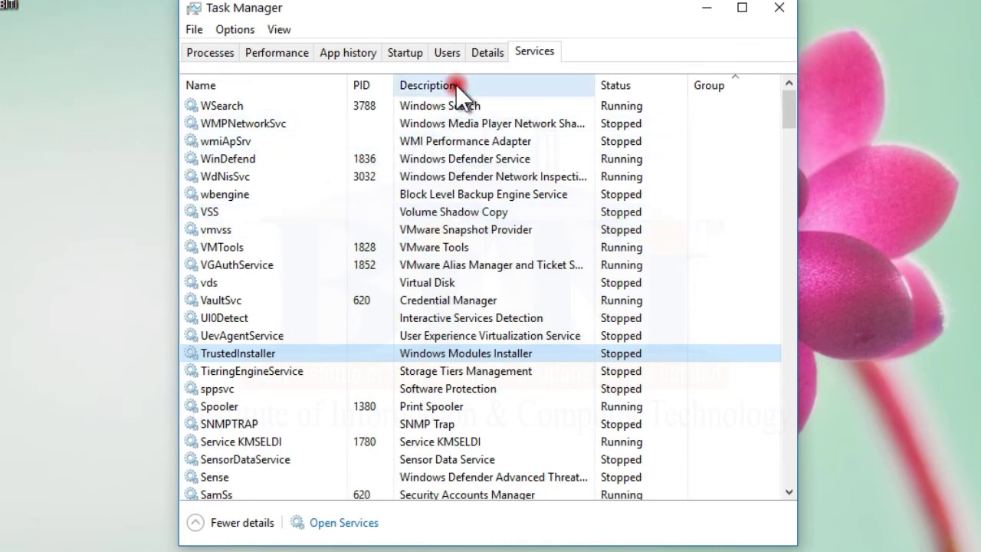
# Widen the Description column until the full service descriptions fit, and select the WSearch service
pyautogui.moveTo(587, 82); pyautogui.dragTo(674, 82)
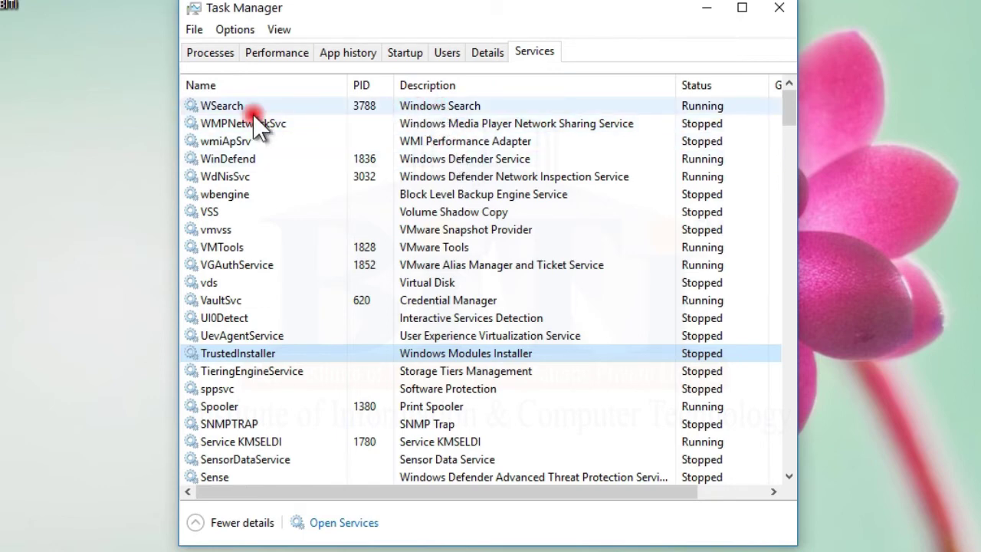
pyautogui.click(456, 106)
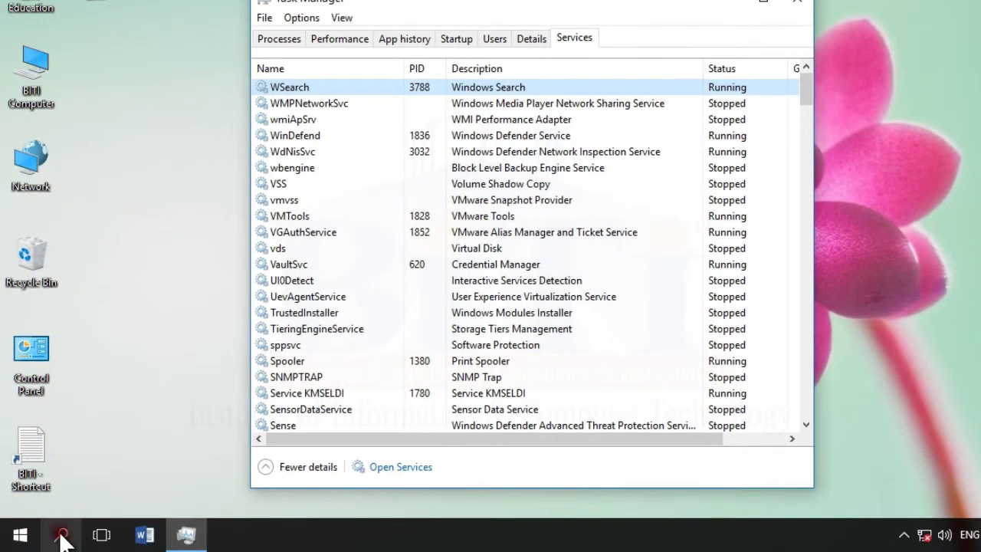
# Search Windows for notepad and return to Task Manager's services list without opening a result
pyautogui.click(61, 535)
pyautogui.write('notepad')
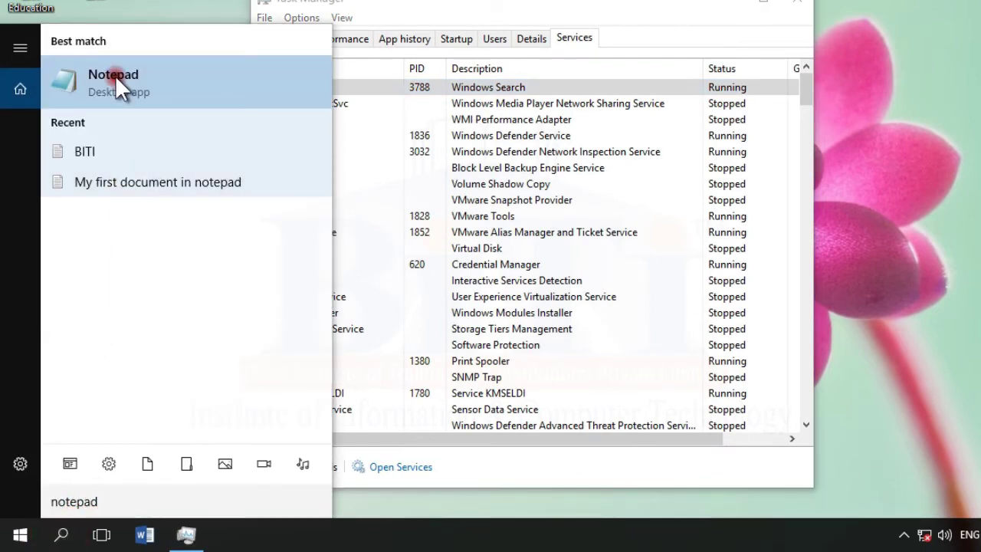
pyautogui.click(455, 89)
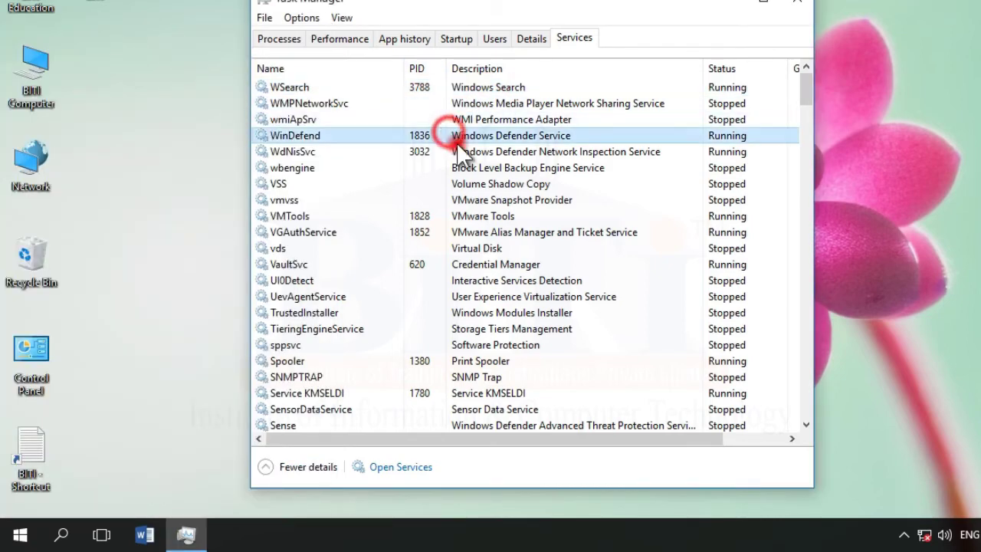
# Read the full descriptions of services such as VaultSvc and TrustedInstaller, and return to the beginning of the list
pyautogui.click(489, 267)
pyautogui.scroll(-3, 498, 276)
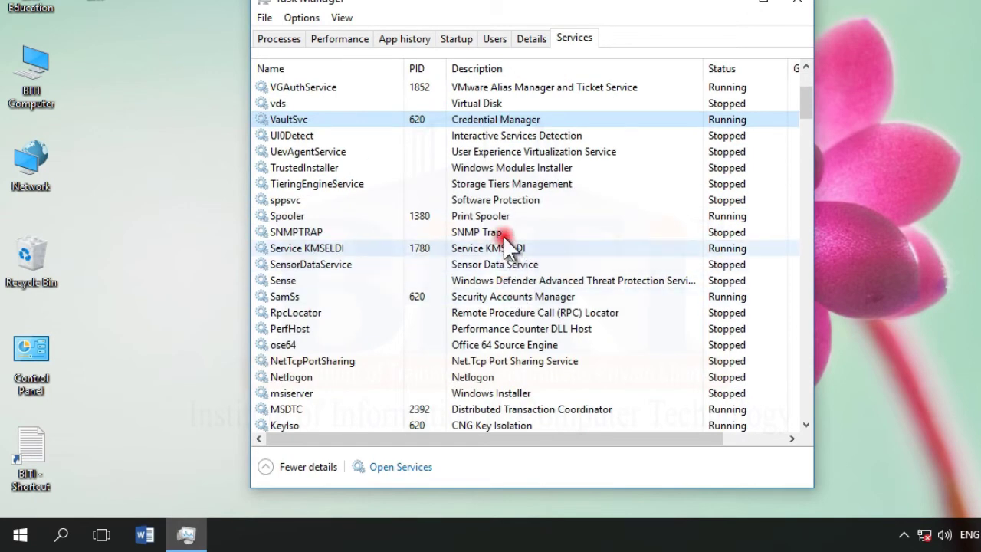
pyautogui.moveTo(495, 205); pyautogui.dragTo(493, 170)
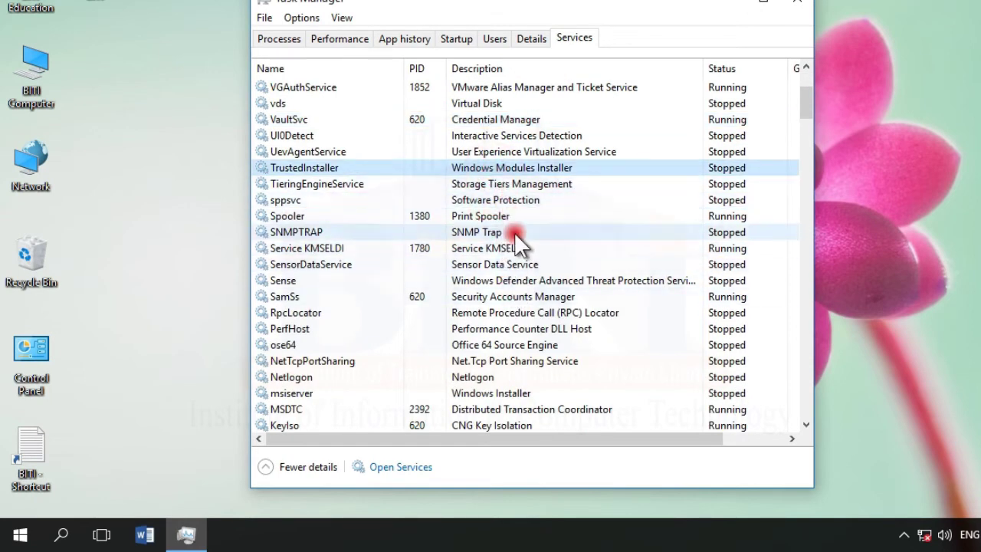
pyautogui.scroll(-4, 518, 241)
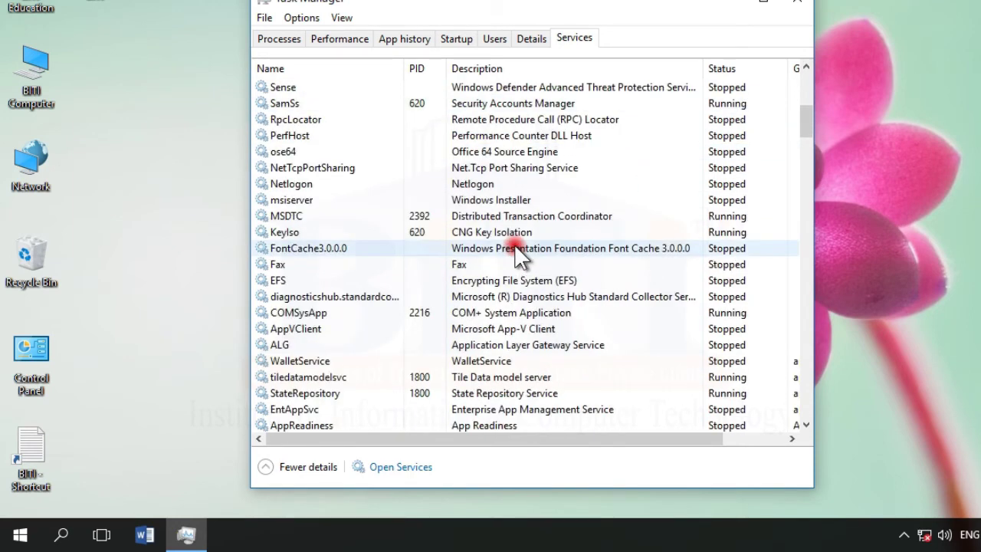
pyautogui.scroll(7, 536, 253)
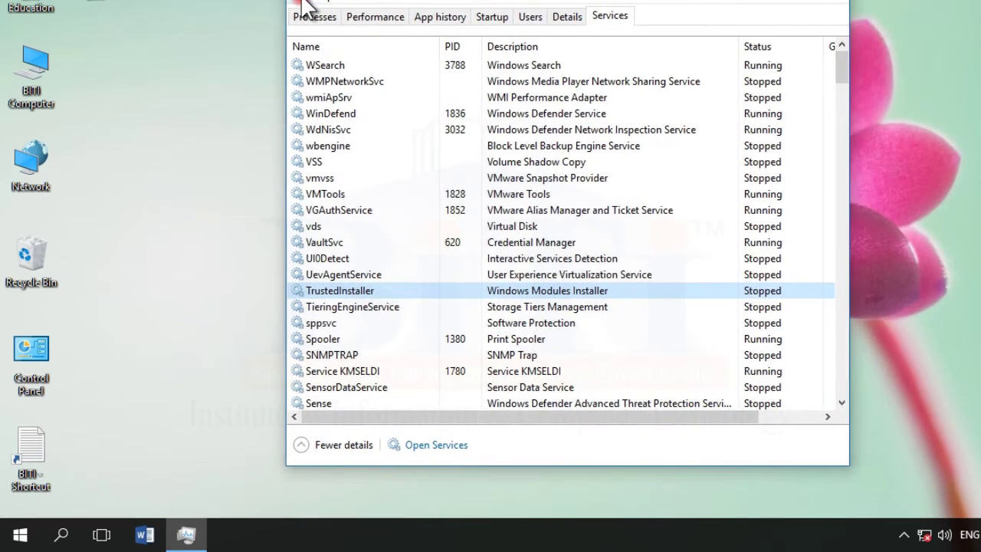
# Review the commands offered in Task Manager's File, Options and View menus
pyautogui.click(264, 17)
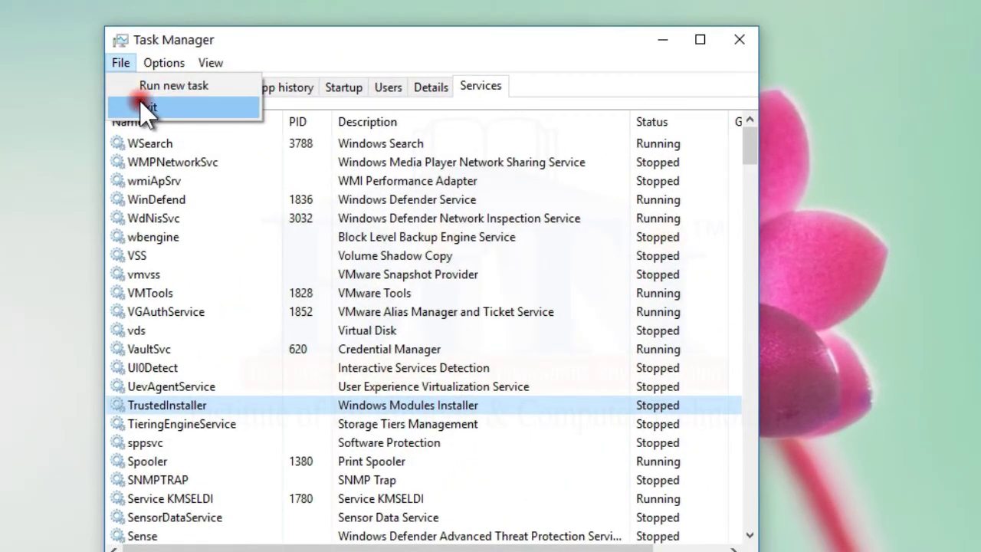
pyautogui.moveTo(153, 63)
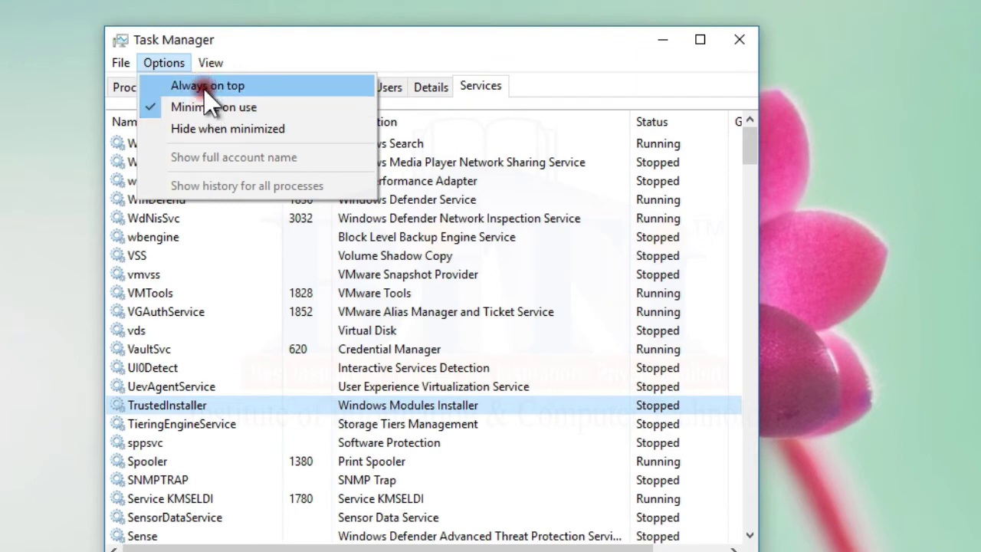
pyautogui.moveTo(210, 63)
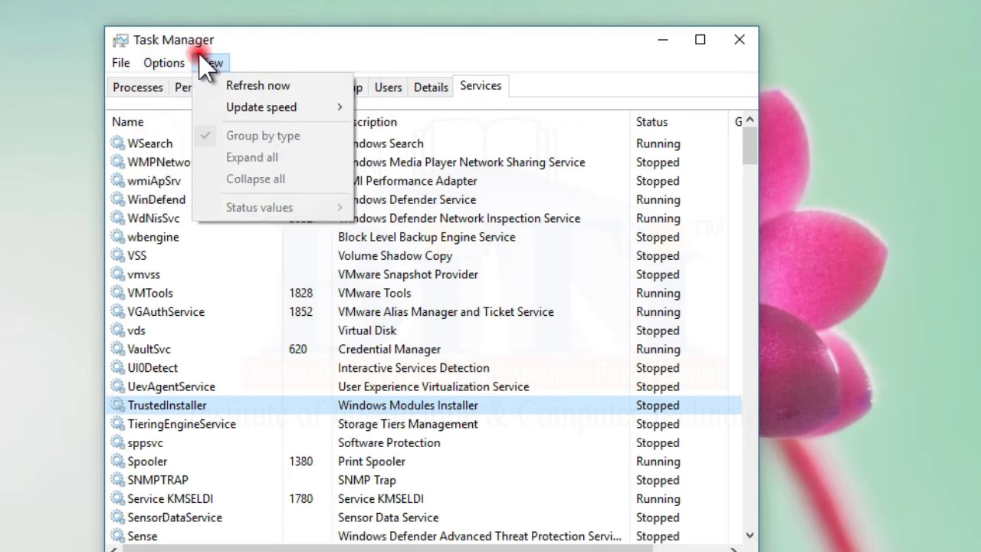
# Open the BITI text file from the desktop in Notepad and enlarge its window until it covers Task Manager
pyautogui.click(2, 200)
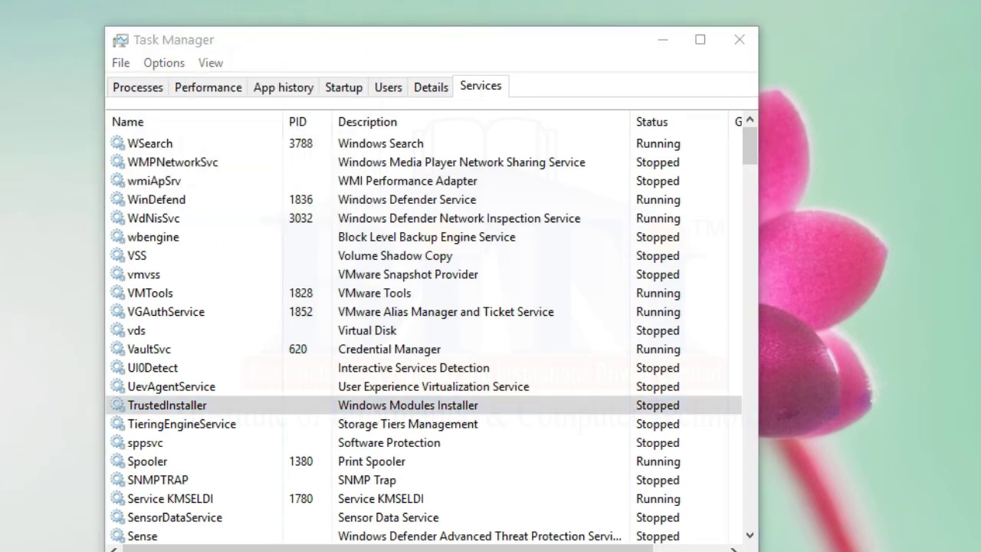
pyautogui.moveTo(630, 213); pyautogui.dragTo(449, 188)
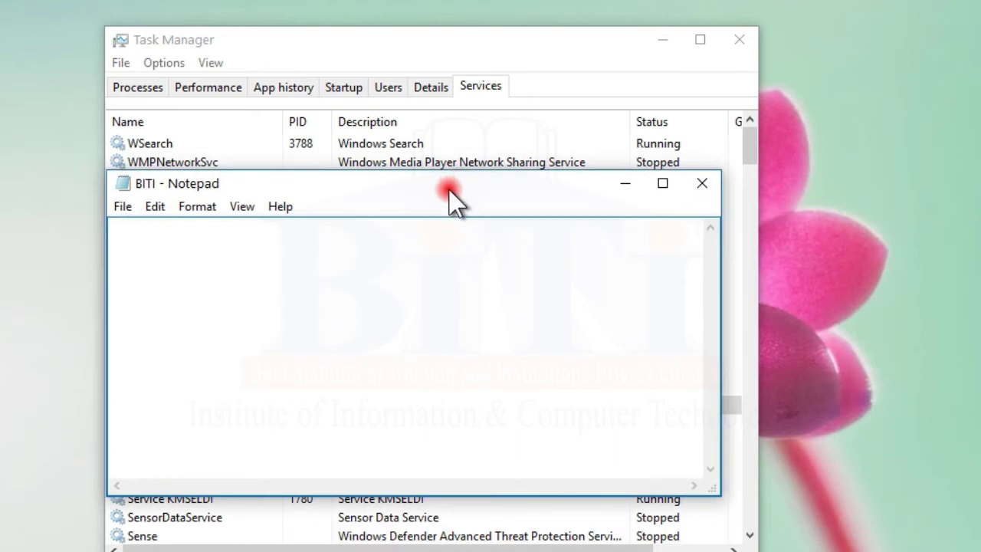
pyautogui.moveTo(709, 495); pyautogui.dragTo(980, 551)
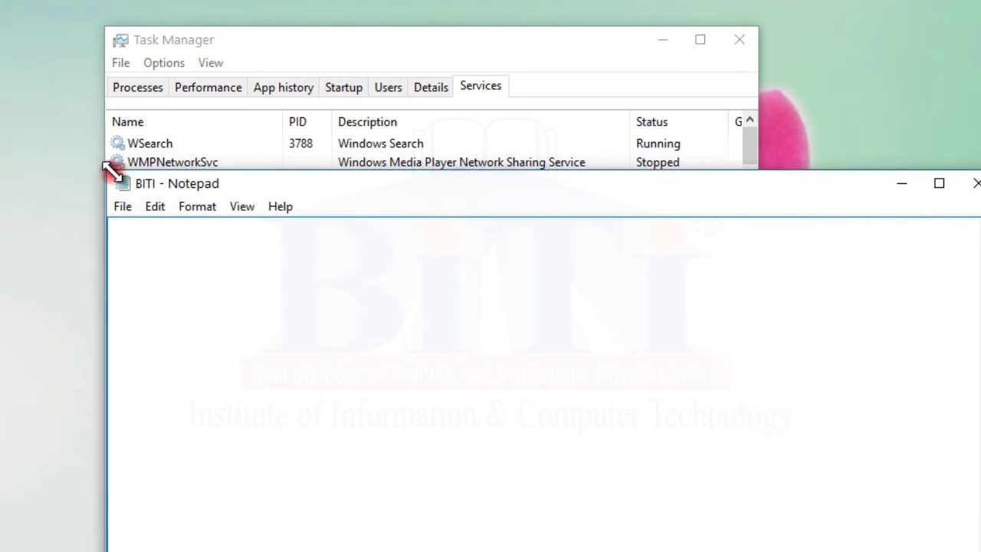
pyautogui.moveTo(111, 173); pyautogui.dragTo(0, 17)
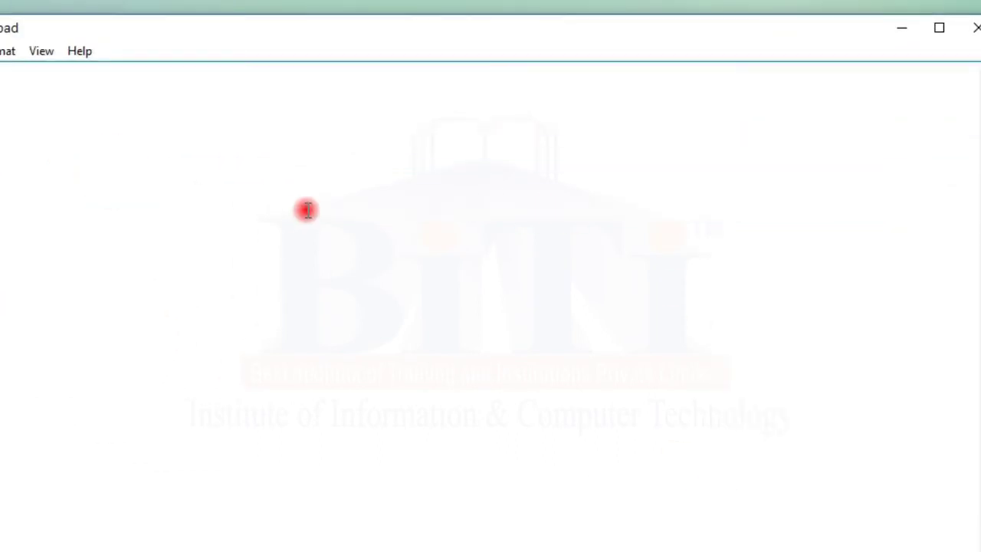
pyautogui.moveTo(278, 33); pyautogui.dragTo(268, 40)
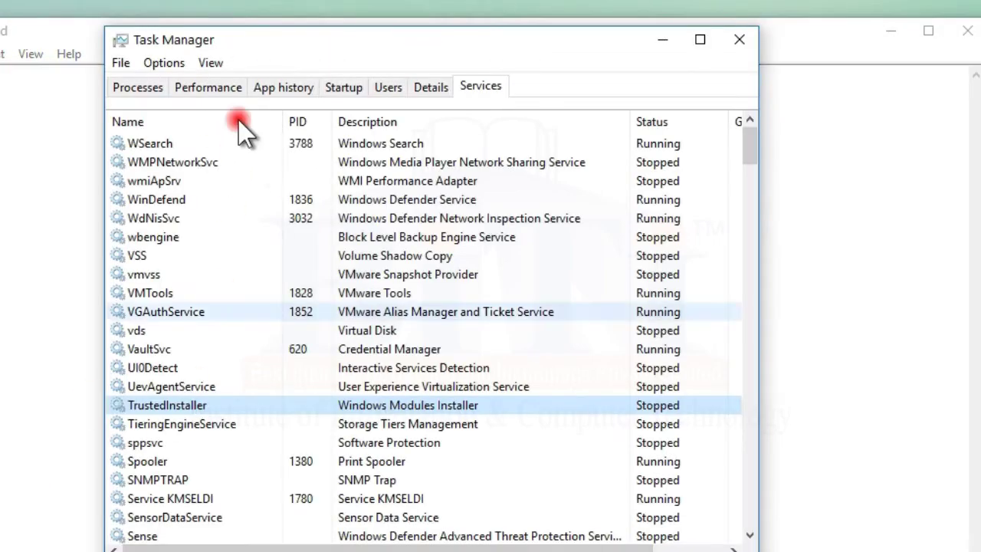
# Keep Task Manager always on top, move it aside, and enter the lines sdlfasdlf, sdf, asdf and asdf in the BITI Notepad document
pyautogui.click(153, 61)
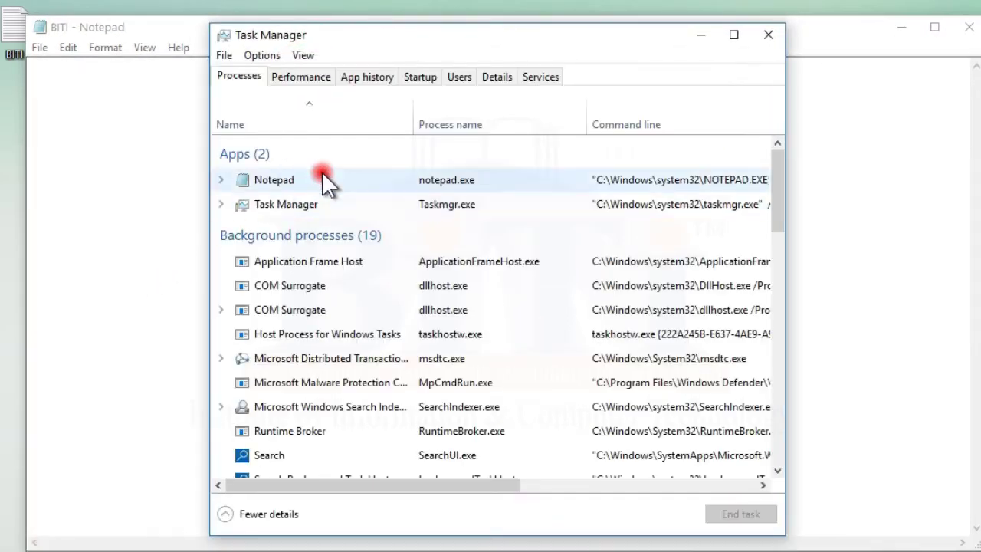
pyautogui.click(165, 173)
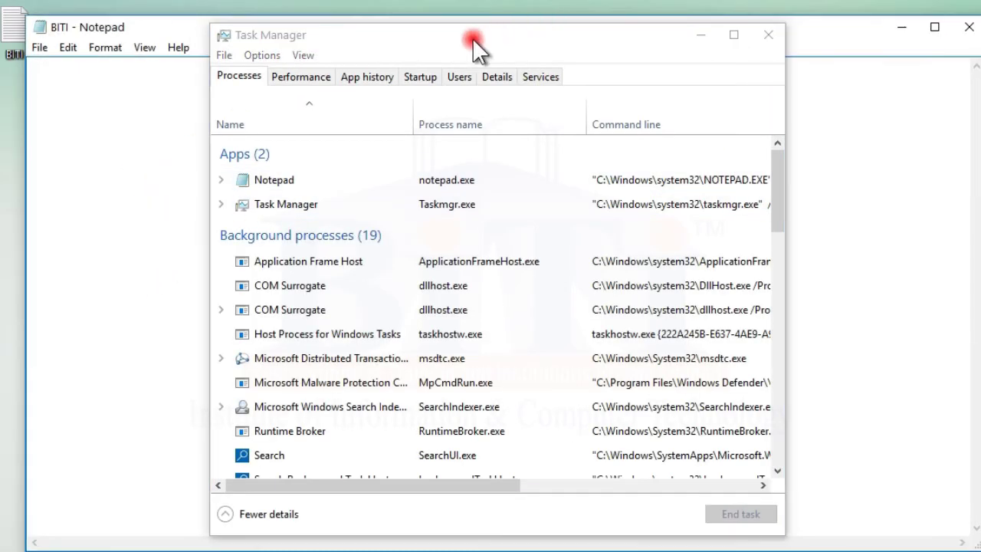
pyautogui.moveTo(472, 35); pyautogui.dragTo(575, 24)
pyautogui.click(135, 83)
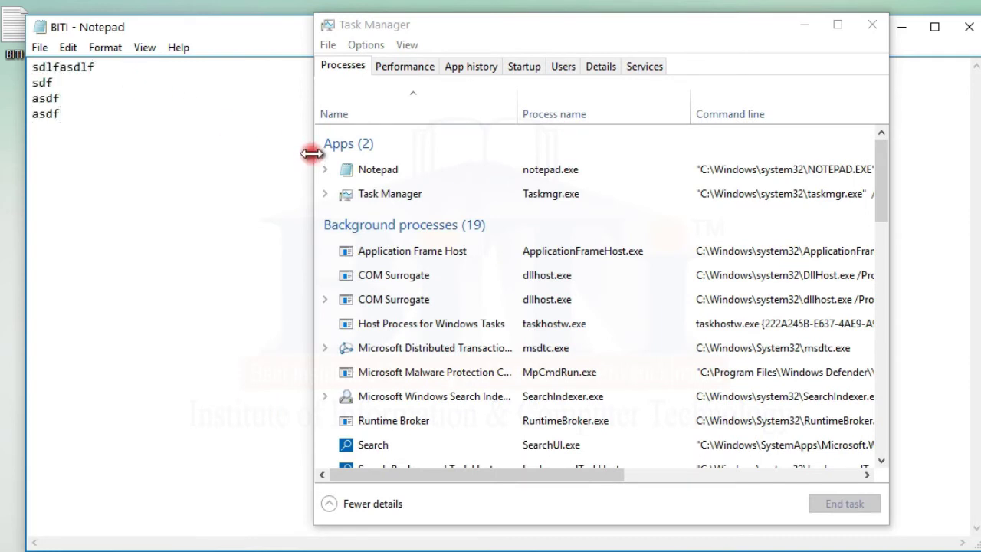
# Turn off Task Manager's Always on top option and add dfsd to the last line of the BITI Notepad document
pyautogui.moveTo(460, 31); pyautogui.dragTo(437, 31)
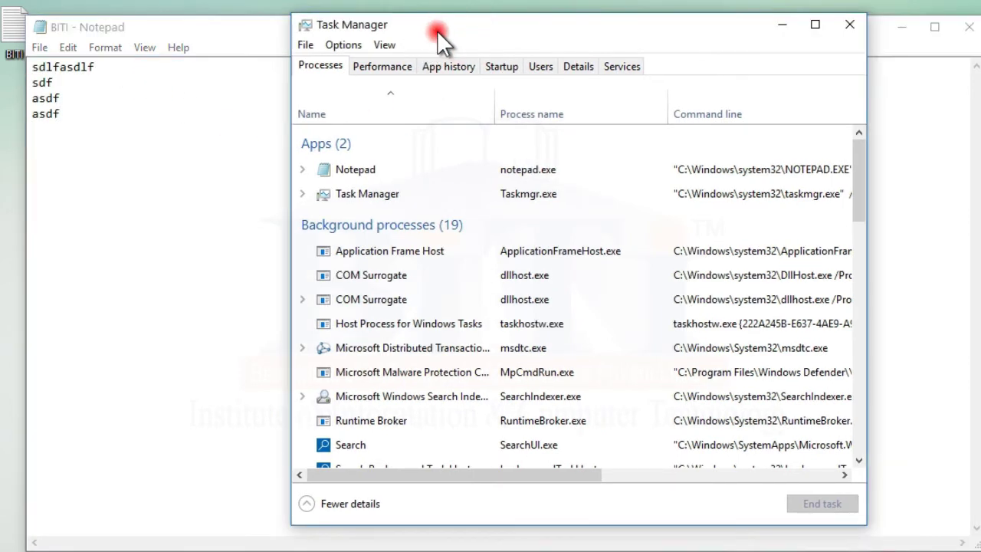
pyautogui.click(343, 43)
pyautogui.click(364, 65)
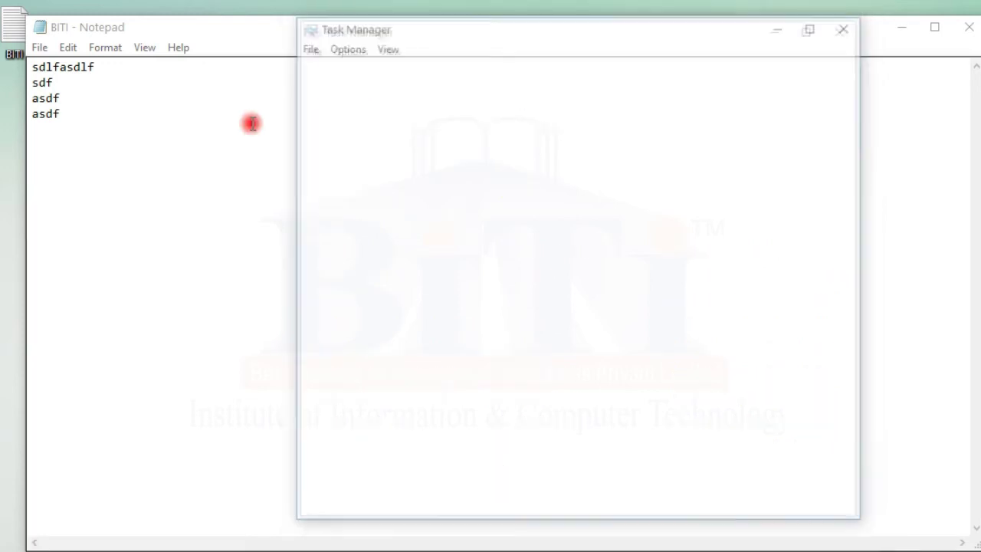
pyautogui.click(147, 139)
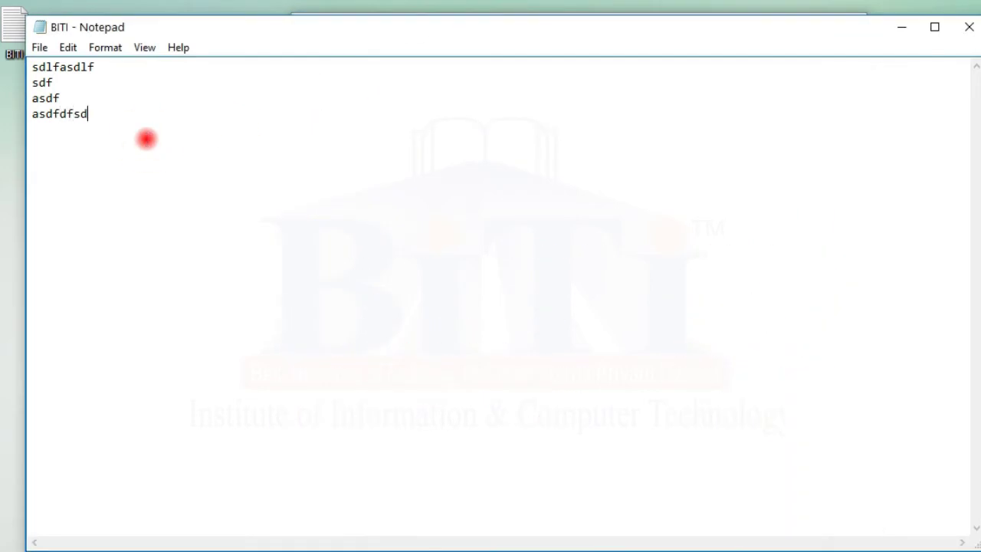
# Bring Task Manager back to the front, look at its Hide when minimized option, and minimize the window
pyautogui.click(457, 106)
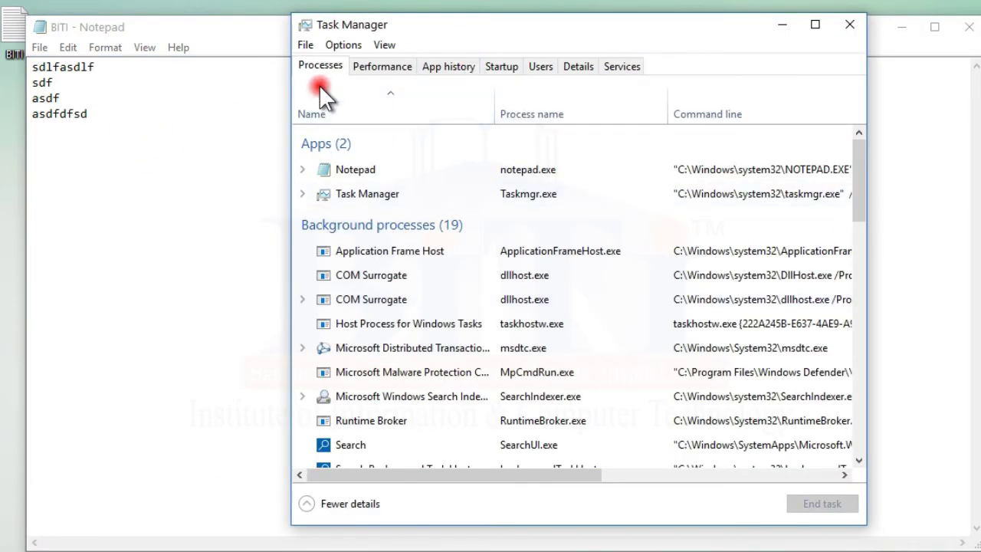
pyautogui.click(341, 45)
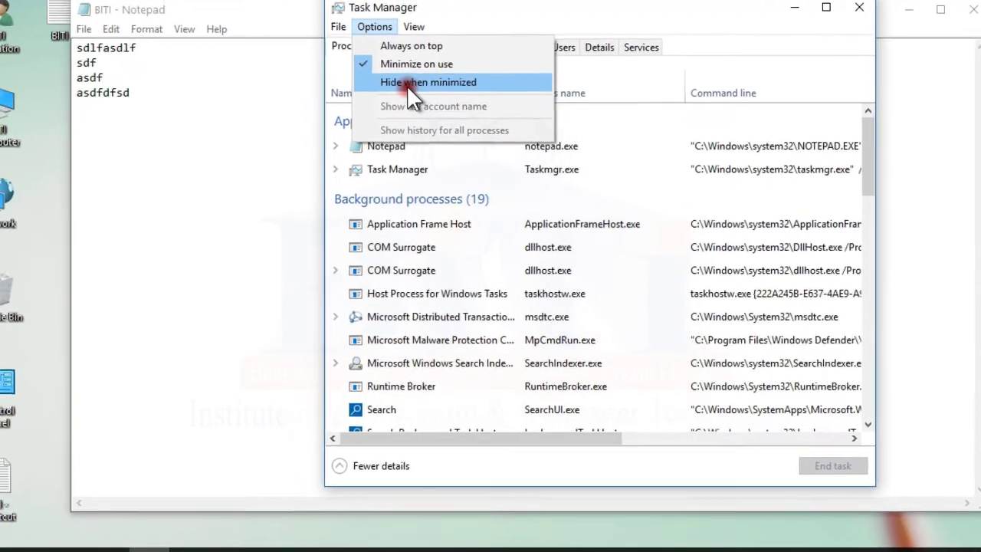
pyautogui.click(798, 8)
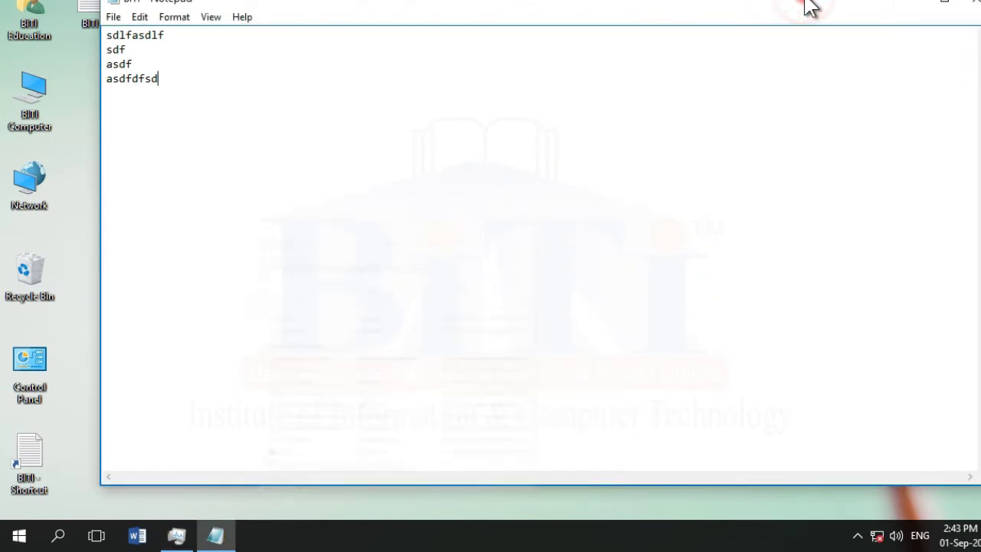
# Bring Task Manager back to the front, turn on its Hide when minimized option, and minimize the window
pyautogui.moveTo(175, 530)
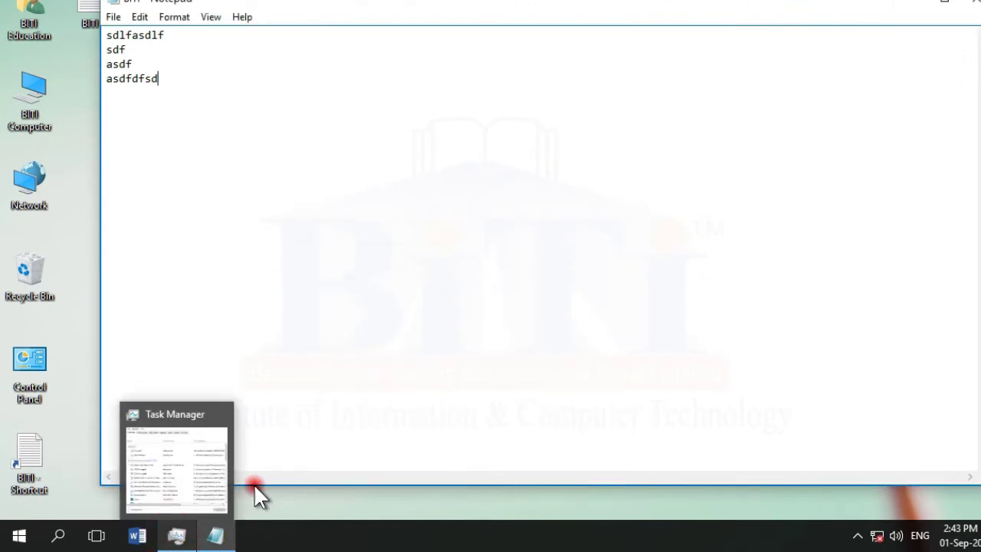
pyautogui.click(192, 446)
pyautogui.click(396, 14)
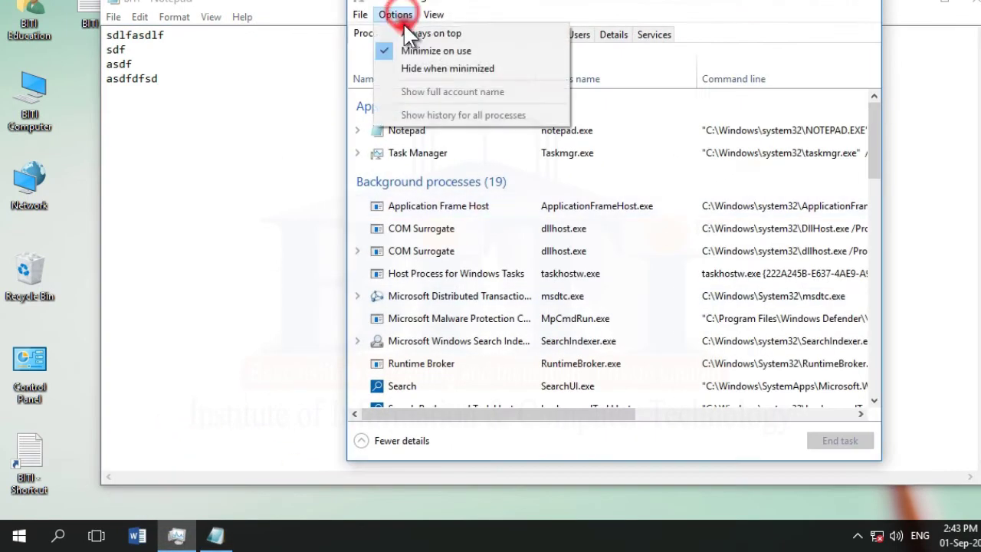
pyautogui.click(414, 68)
pyautogui.click(808, 3)
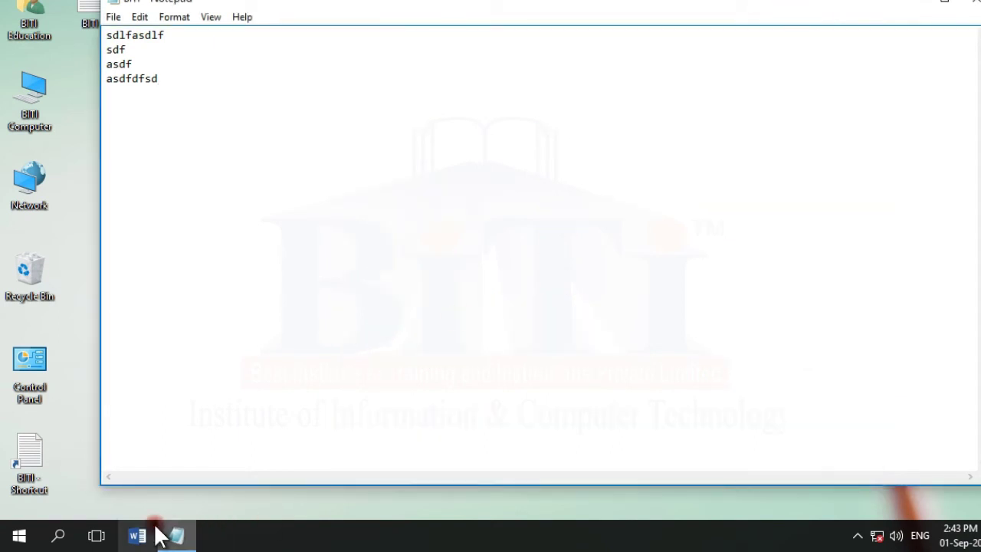
# Restore Task Manager from the hidden notification icons and move its window aside over Notepad
pyautogui.click(857, 536)
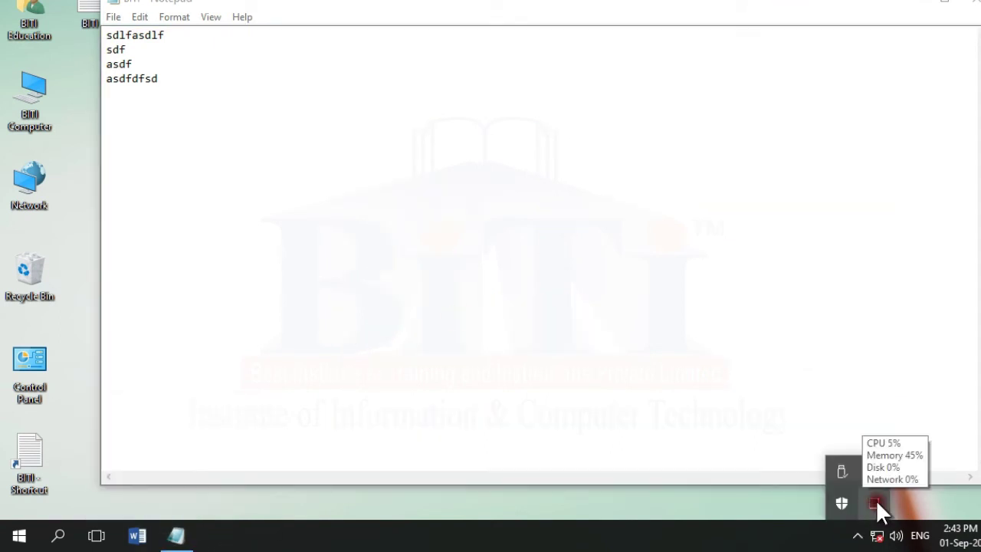
pyautogui.click(877, 502)
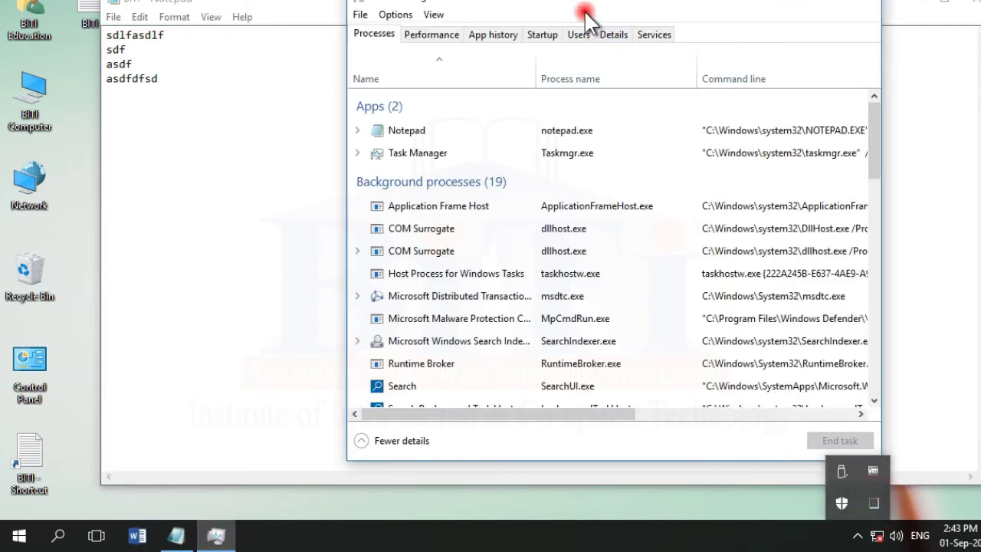
pyautogui.moveTo(587, 18); pyautogui.dragTo(497, 23)
# Refresh the Task Manager process list and look at the available Update speed settings
pyautogui.click(315, 7)
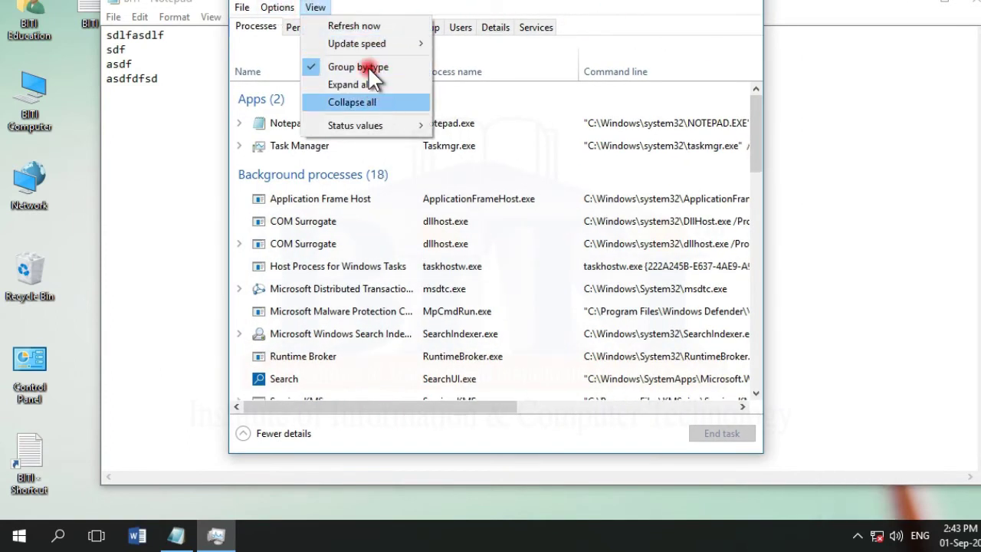
pyautogui.click(351, 28)
pyautogui.click(319, 8)
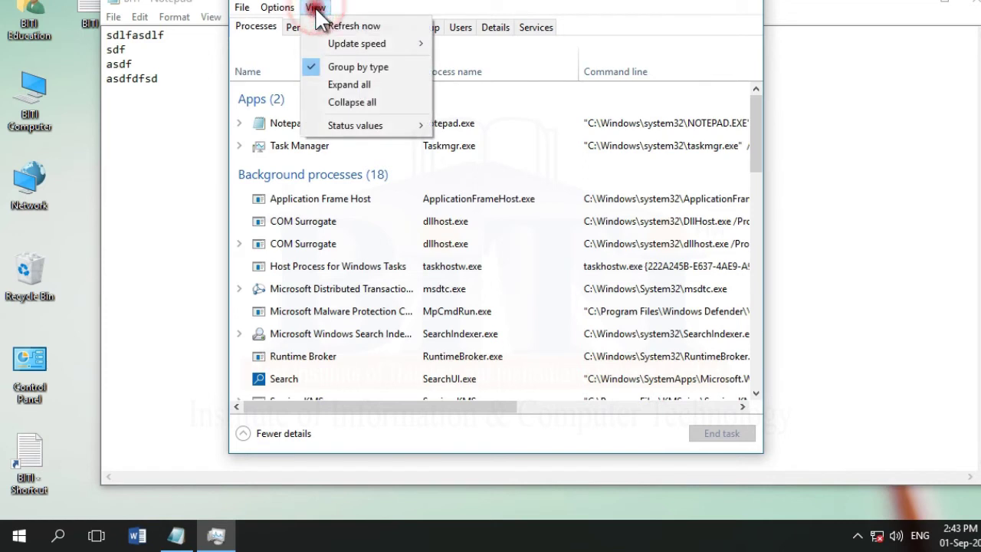
pyautogui.moveTo(426, 42)
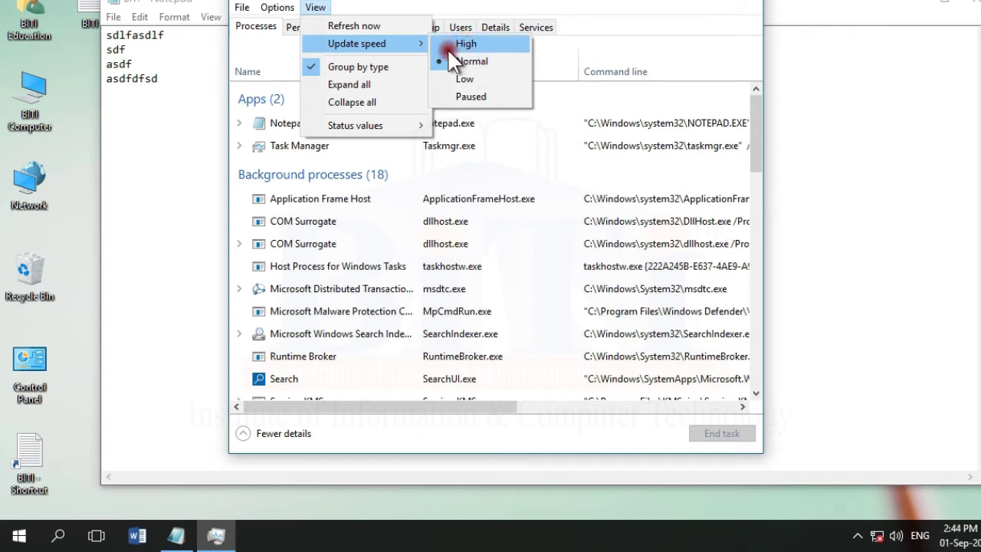
# Expand all process groups in Task Manager and look through the expanded background processes
pyautogui.click(358, 84)
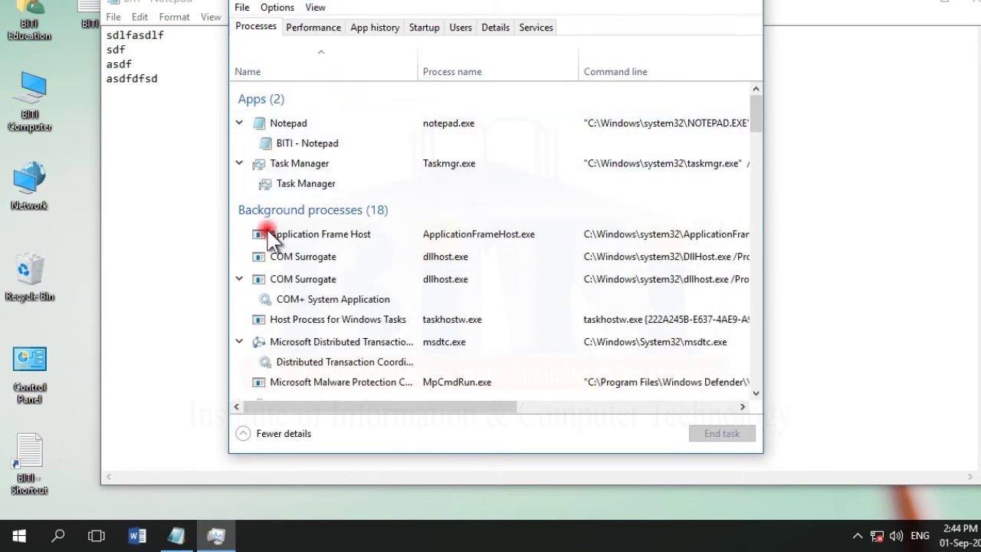
pyautogui.scroll(-3, 276, 246)
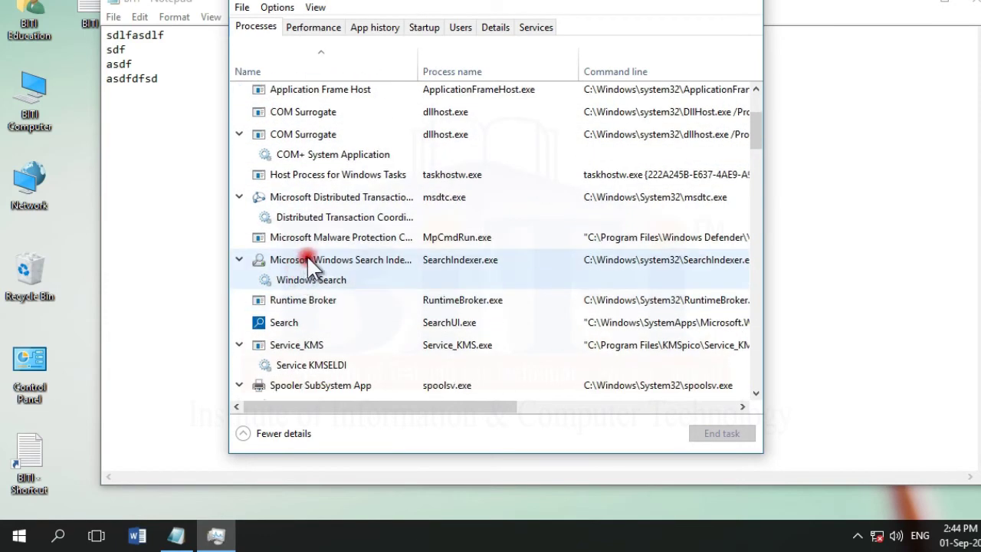
pyautogui.scroll(3, 306, 259)
pyautogui.scroll(-2, 335, 242)
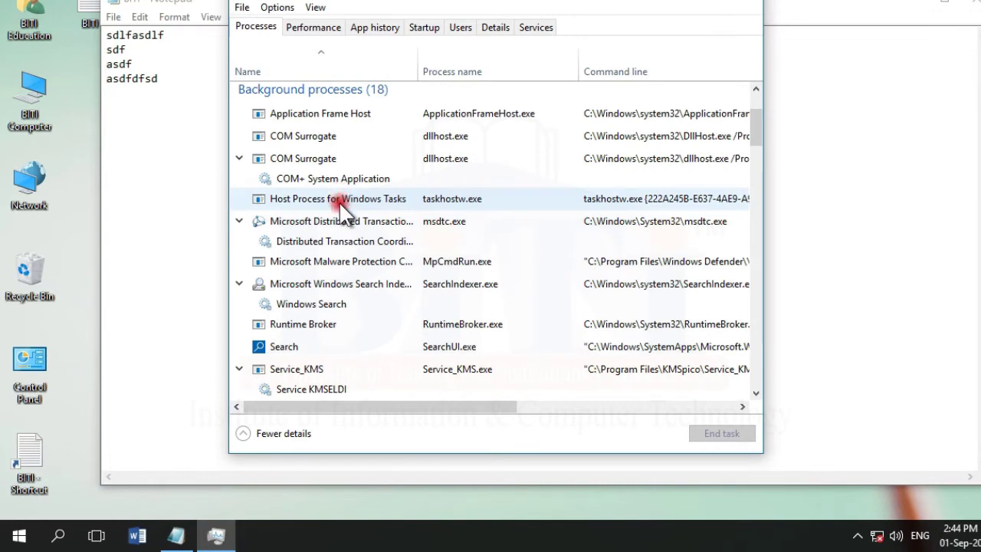
pyautogui.scroll(-4, 373, 263)
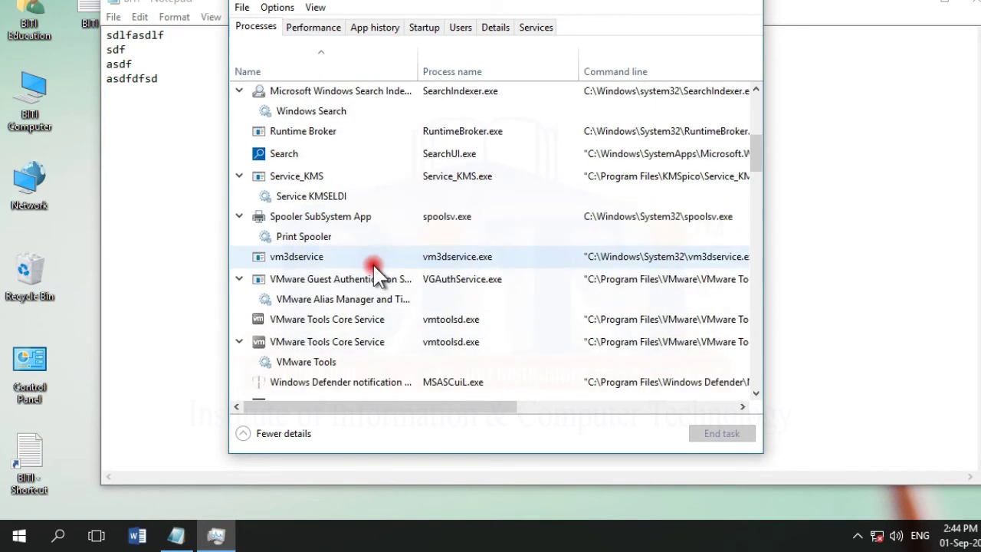
pyautogui.scroll(-3, 373, 263)
pyautogui.scroll(10, 377, 274)
# Collapse all process groups in Task Manager and look through the shortened list
pyautogui.click(314, 8)
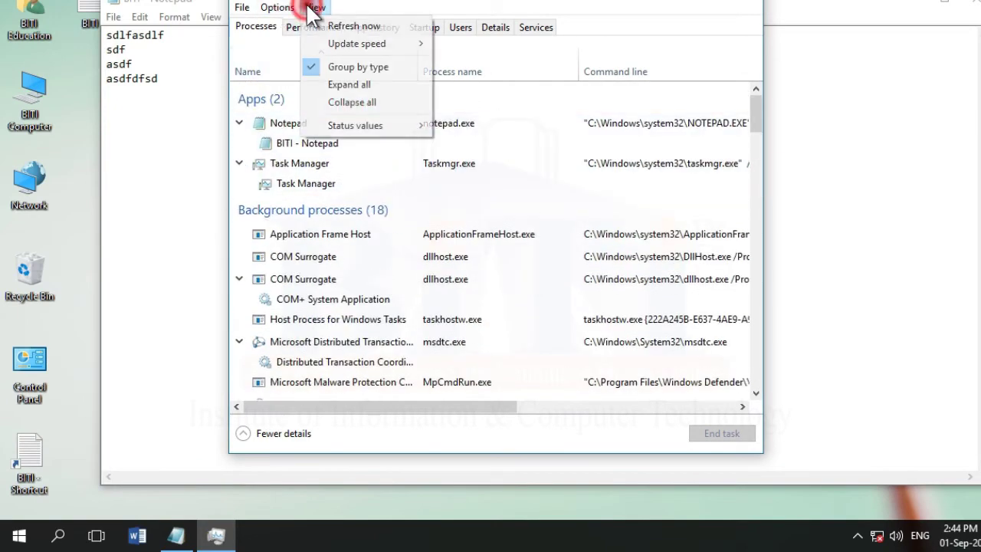
pyautogui.click(352, 101)
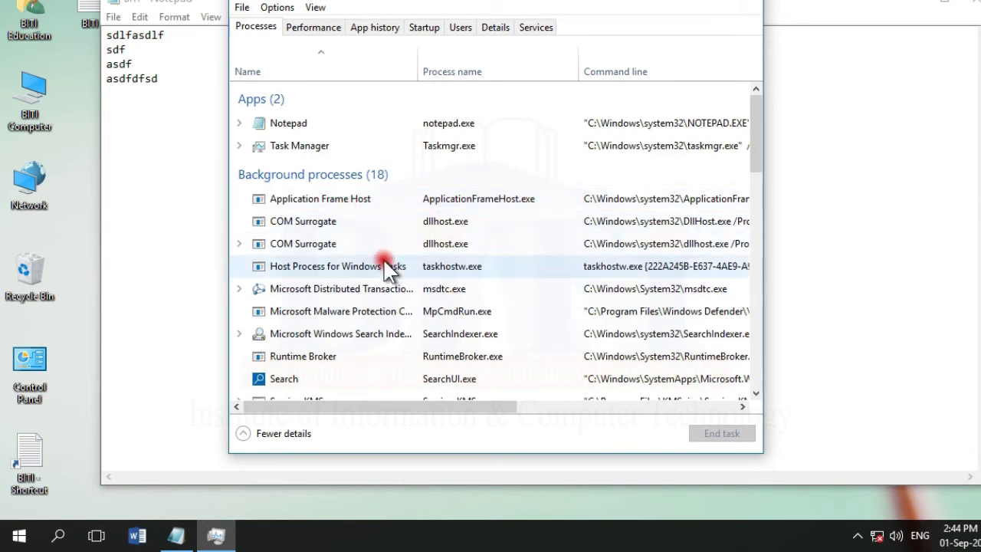
pyautogui.scroll(-8, 388, 267)
pyautogui.scroll(10, 388, 268)
# Look at the Status values options for showing or hiding suspended status, leaving the setting as it is
pyautogui.click(315, 7)
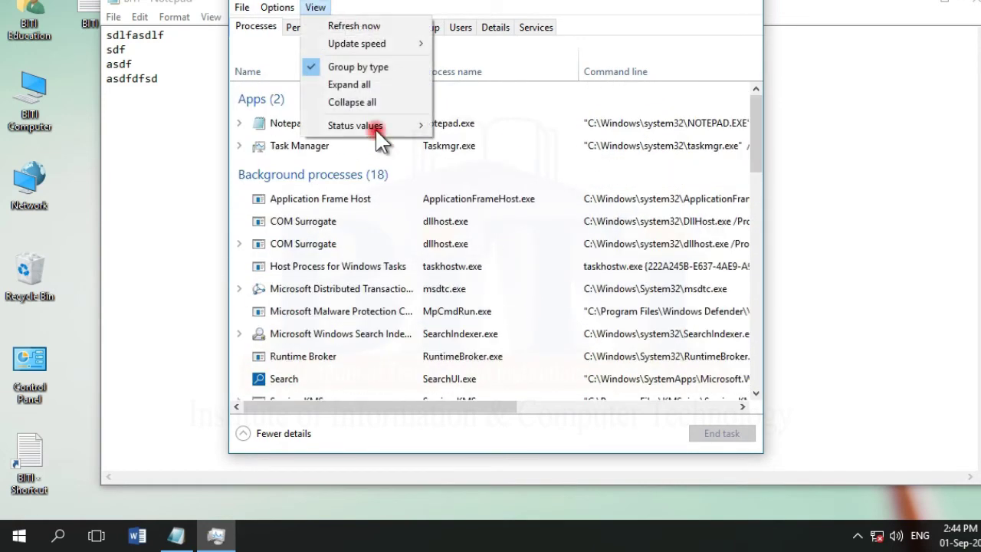
pyautogui.moveTo(376, 126)
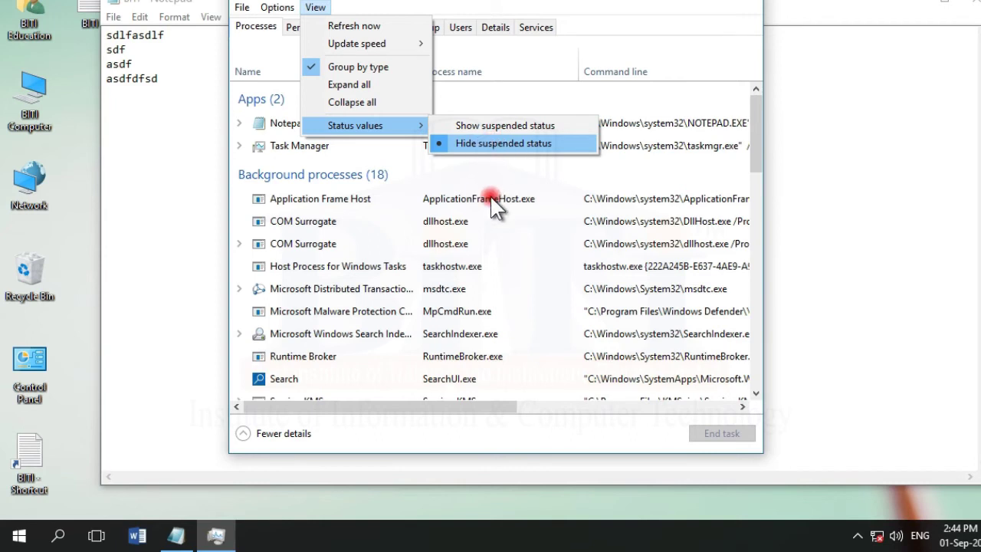
pyautogui.click(532, 216)
# End the expandable COM Surrogate background task in Task Manager and clear the open windows from the desktop
pyautogui.click(457, 304)
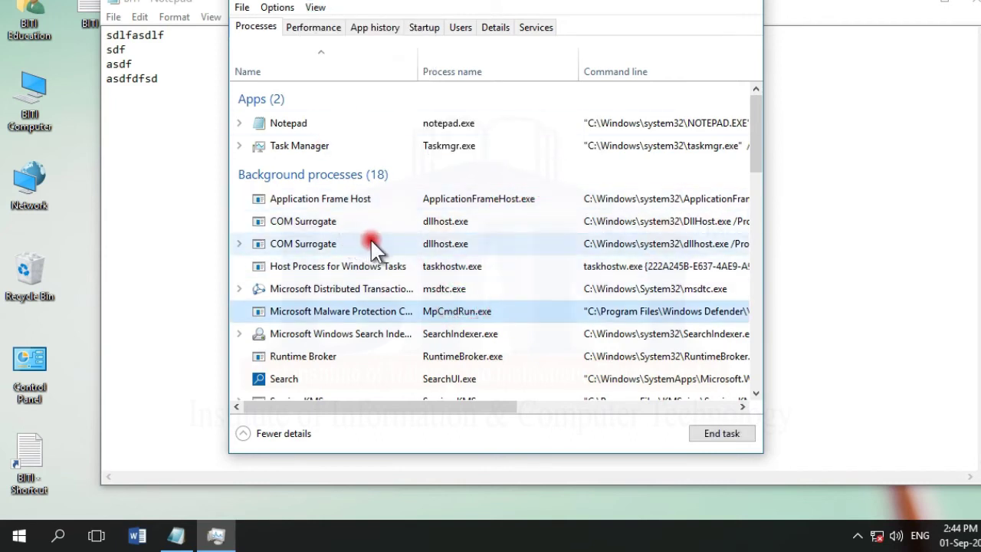
pyautogui.rightClick(301, 244)
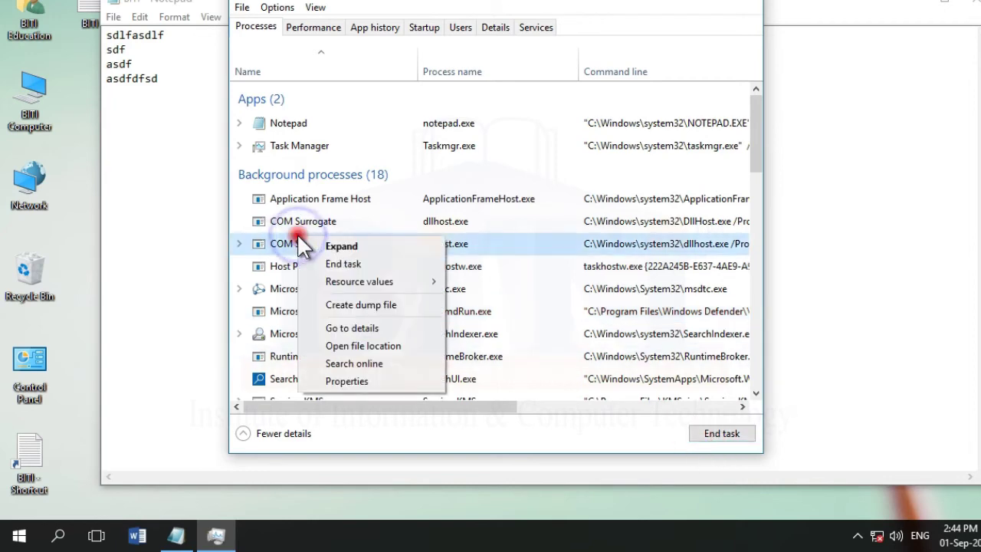
pyautogui.click(366, 263)
pyautogui.moveTo(414, 9)
pyautogui.mouseDown()
pyautogui.moveTo(477, 10)
pyautogui.moveTo(427, 14)
pyautogui.mouseUp()
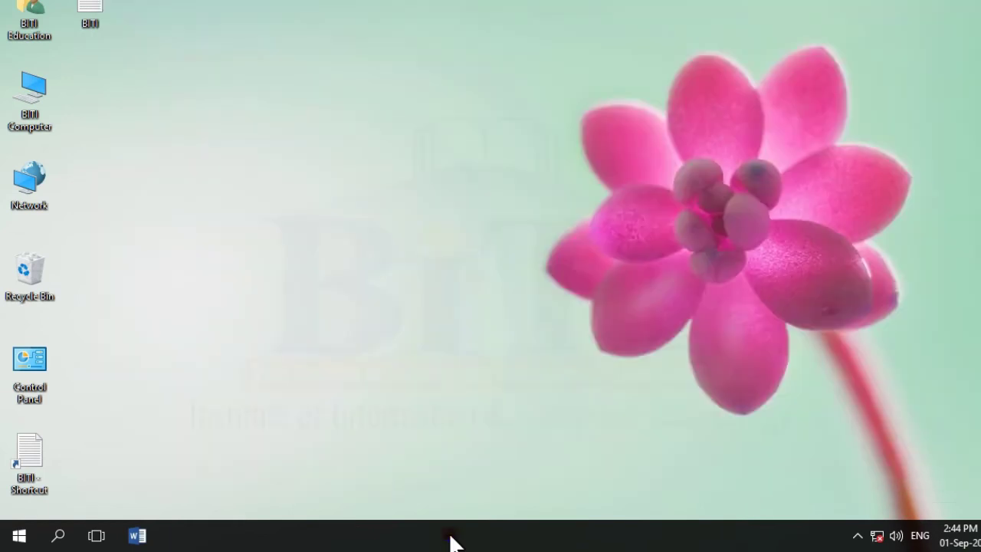
# Check the taskbar's window options with nothing open, and open the BITI text file and BITI Computer from the desktop
pyautogui.rightClick(449, 535)
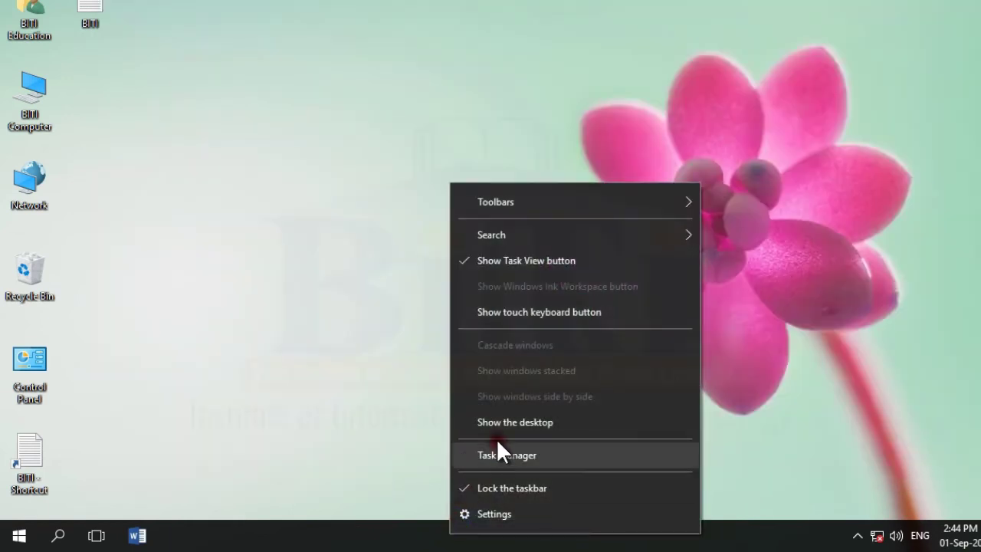
pyautogui.click(338, 361)
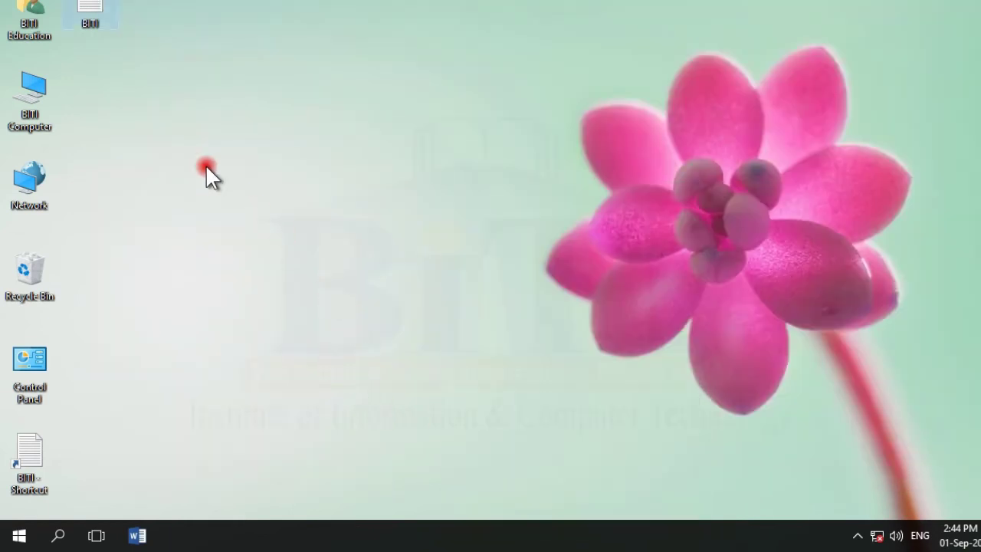
pyautogui.doubleClick(90, 10)
pyautogui.click(19, 107)
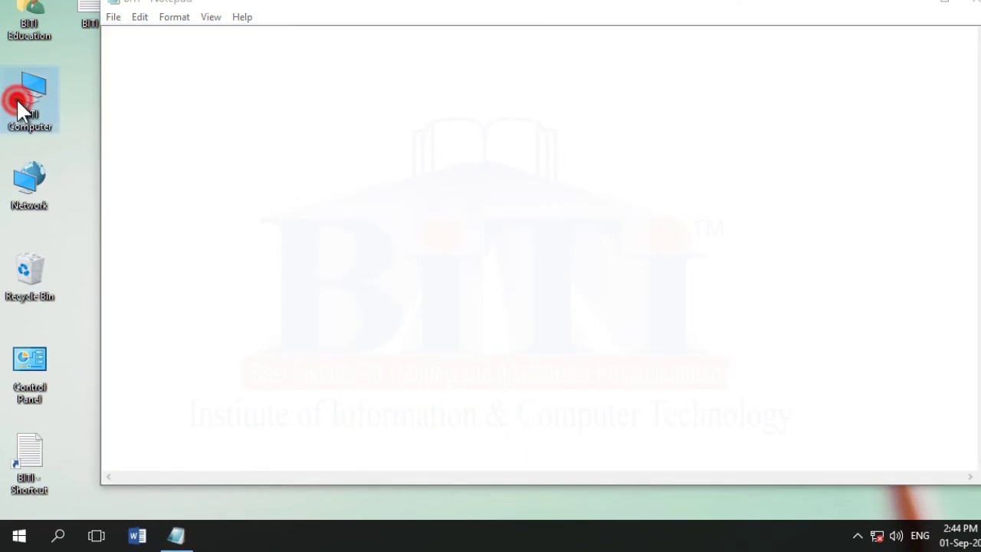
pyautogui.doubleClick(19, 107)
pyautogui.moveTo(340, 5); pyautogui.dragTo(554, 5)
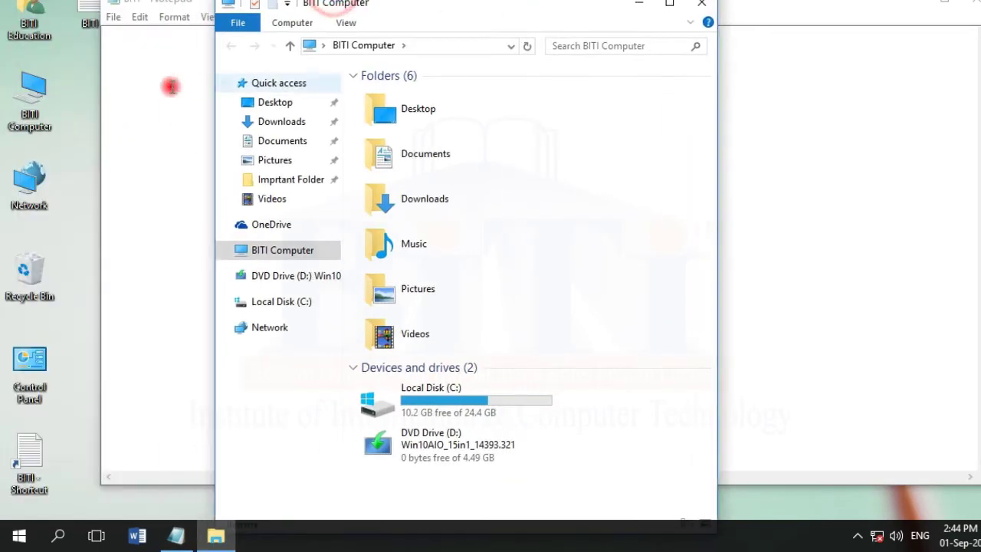
# Open Recycle Bin and BITI Education from the desktop and move their windows apart side by side
pyautogui.doubleClick(20, 282)
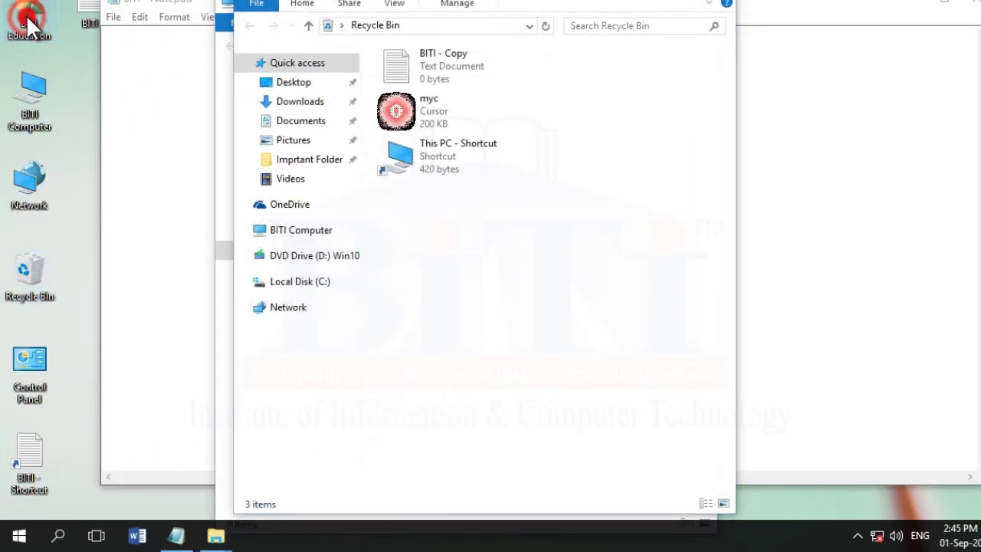
pyautogui.doubleClick(27, 22)
pyautogui.moveTo(528, 8); pyautogui.dragTo(980, 46)
pyautogui.click(356, 168)
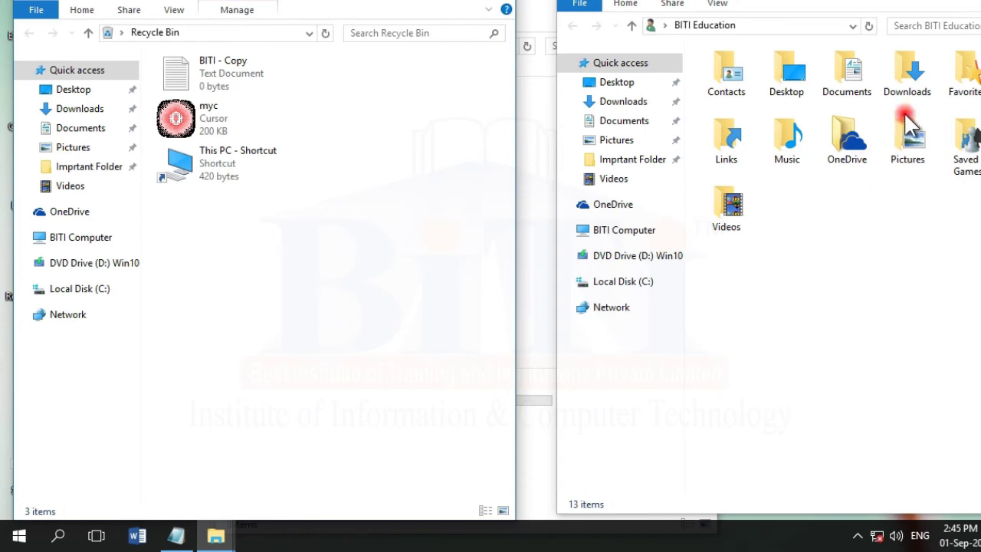
# Minimize the BITI Education, Recycle Bin, BITI Computer and BITI Notepad windows one by one to reach the desktop
pyautogui.click(972, 3)
pyautogui.click(424, 4)
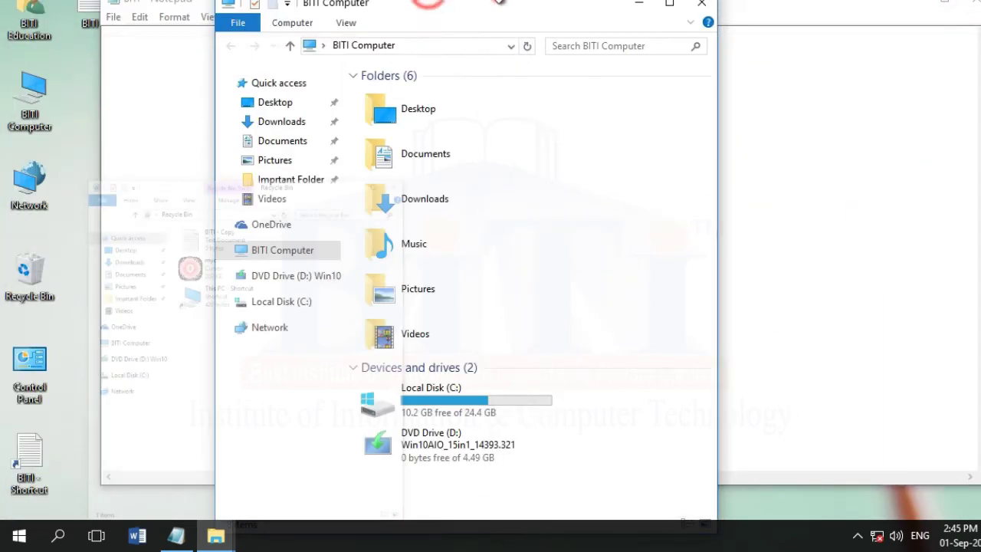
pyautogui.click(636, 6)
pyautogui.click(904, 3)
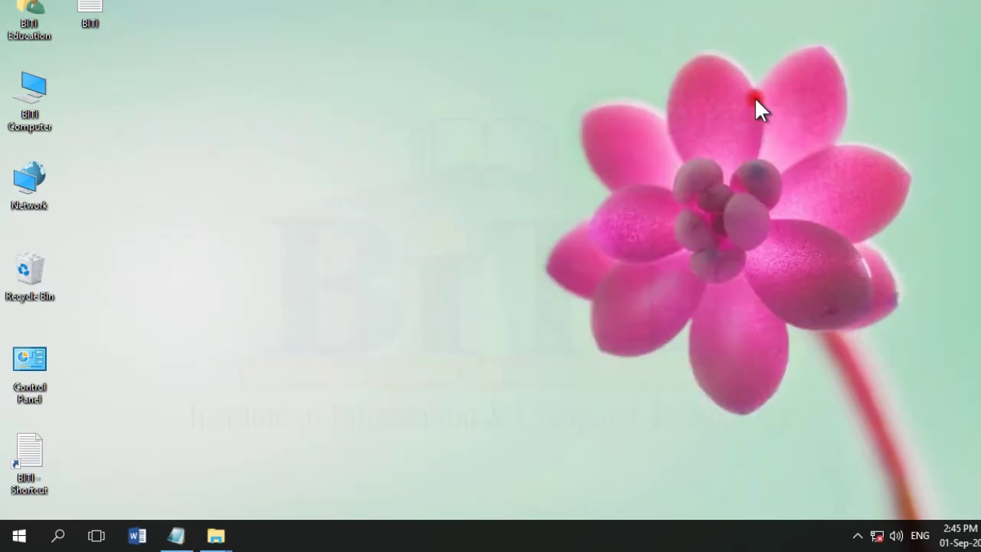
pyautogui.click(251, 170)
# Restore the minimized Recycle Bin, BITI Education, BITI Computer and BITI Notepad windows
pyautogui.click(216, 535)
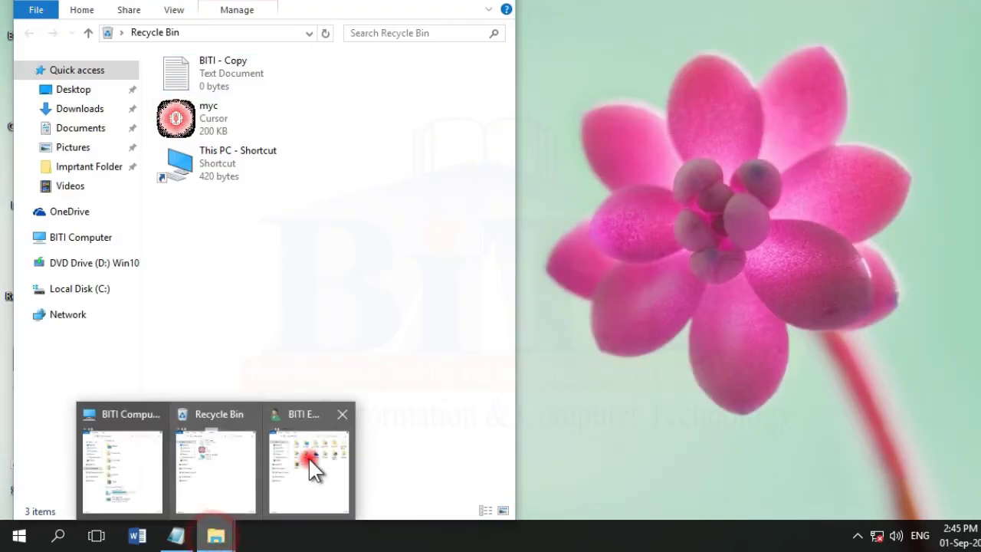
pyautogui.click(314, 469)
pyautogui.click(216, 535)
pyautogui.click(153, 456)
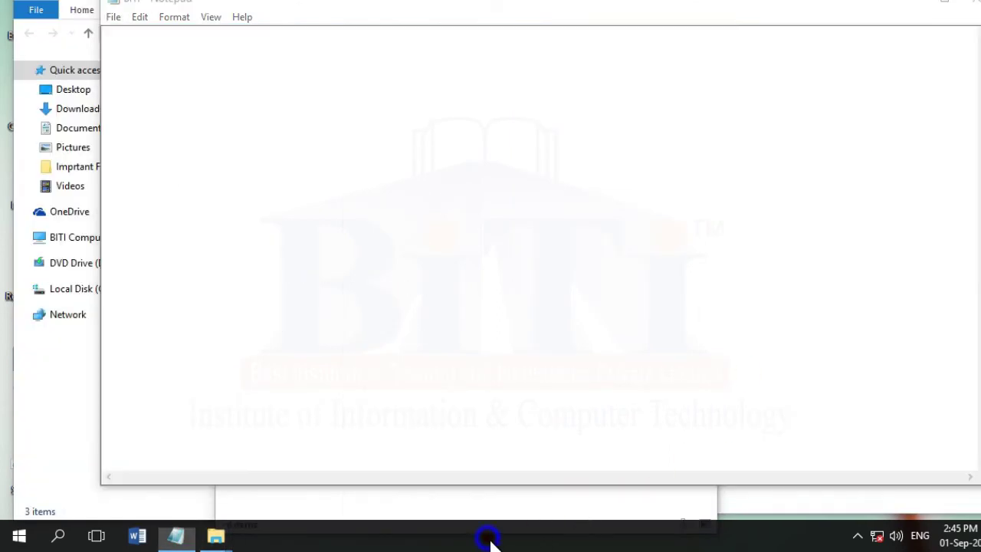
# Hide all open windows at once with the taskbar's Show the desktop command
pyautogui.rightClick(492, 536)
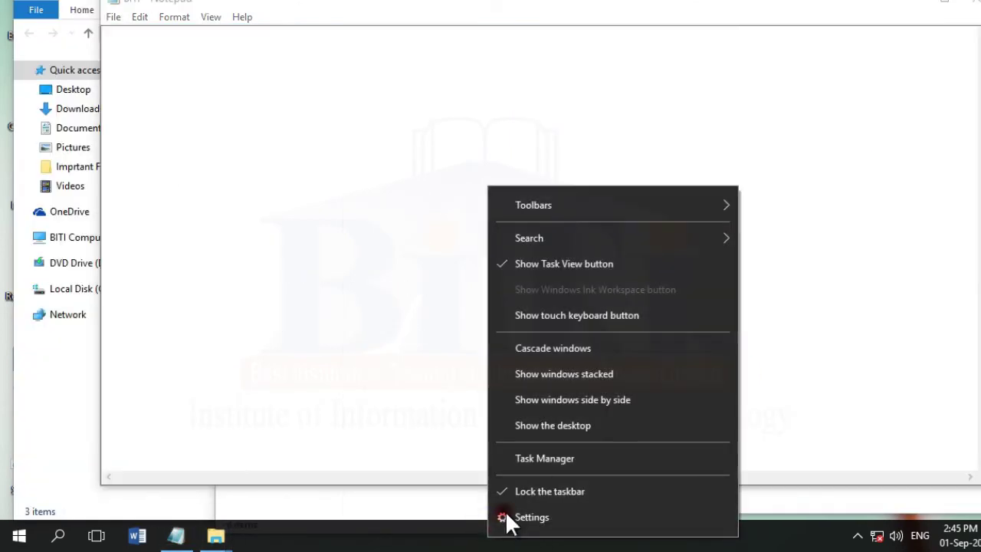
pyautogui.click(544, 427)
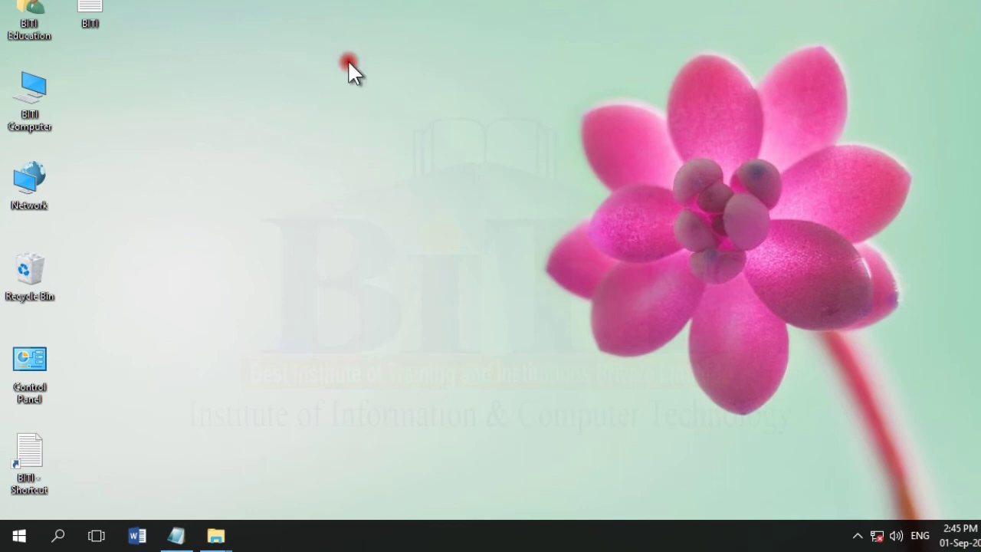
pyautogui.rightClick(443, 103)
pyautogui.click(506, 148)
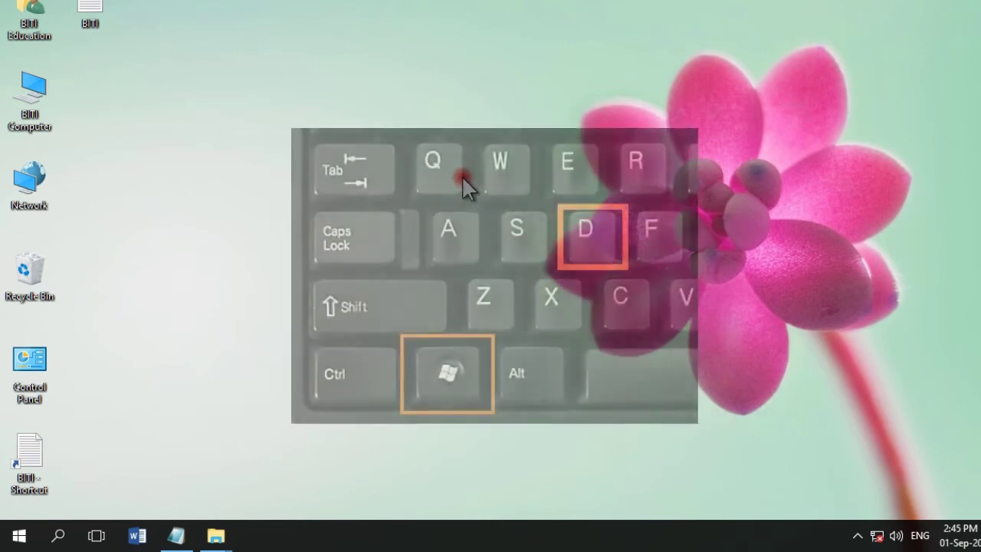
# Restore the BITI Notepad and Recycle Bin windows, and show the desktop again with the Windows shortcut
pyautogui.click(175, 535)
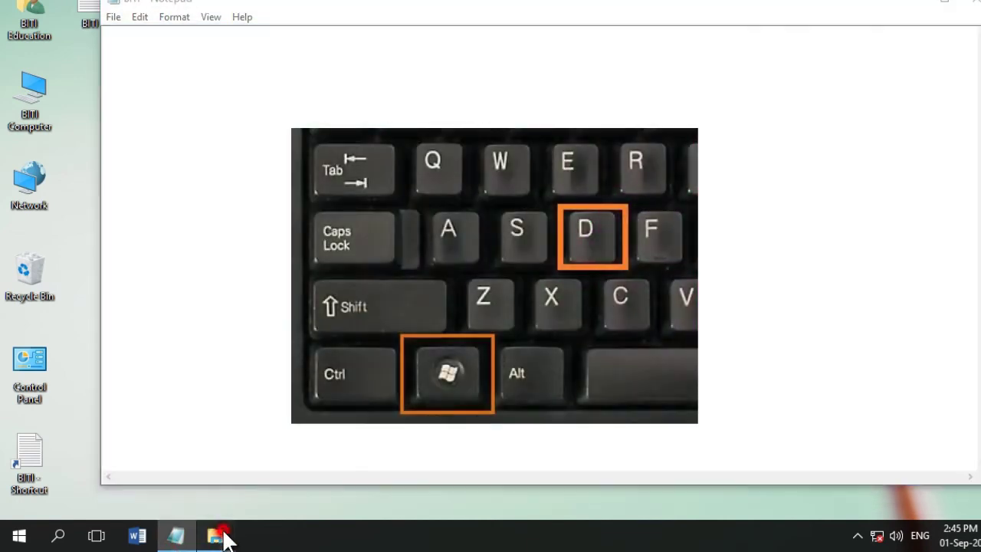
pyautogui.moveTo(218, 536)
pyautogui.click(215, 458)
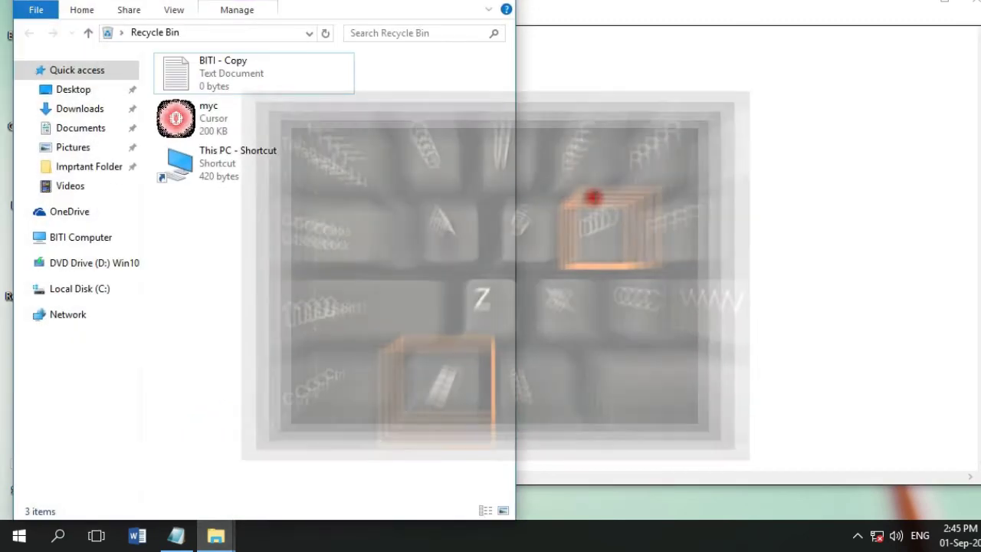
pyautogui.press('super+d')
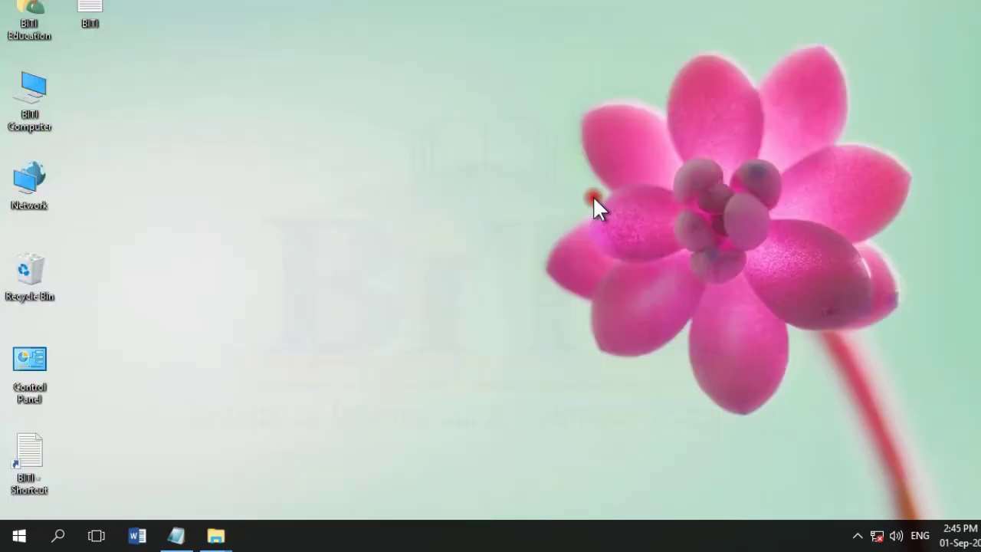
# Restore and hide the open windows with the show-desktop shortcut, and bring them back with the taskbar's Show open windows command
pyautogui.press('super+d')
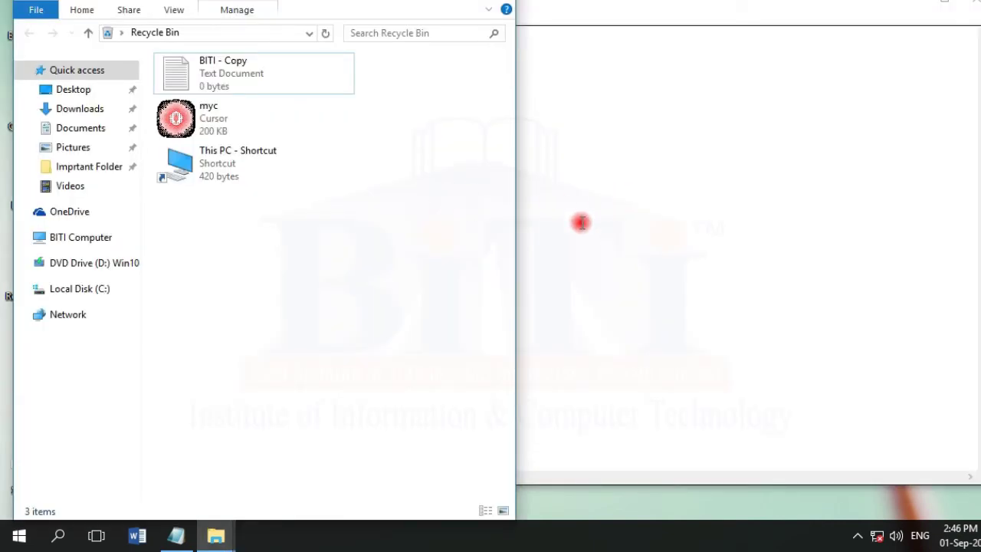
pyautogui.press('super+d')
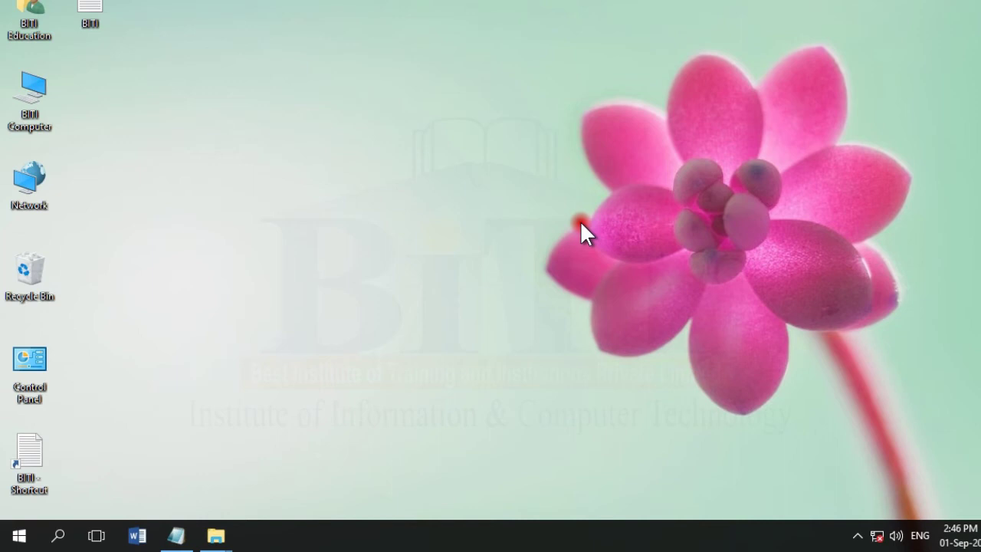
pyautogui.rightClick(462, 534)
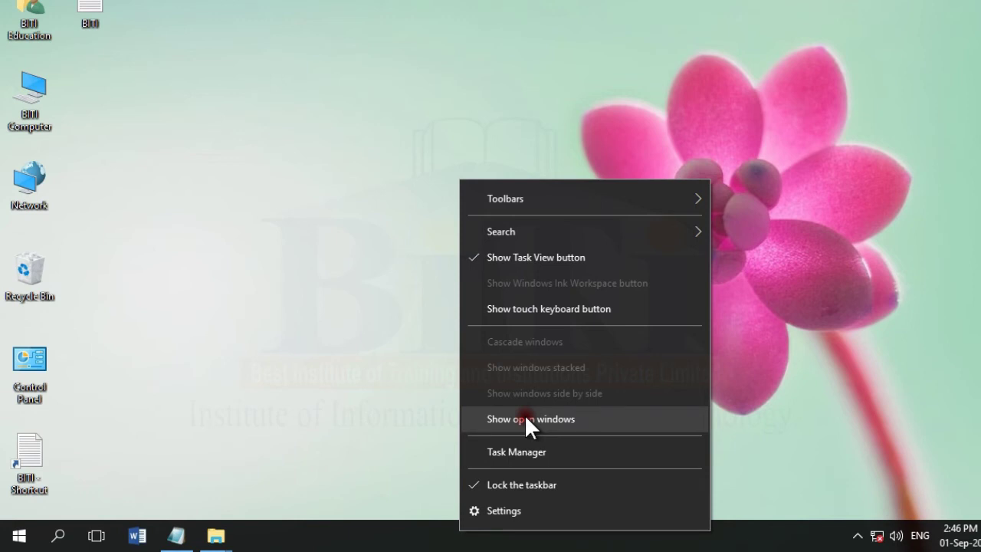
pyautogui.click(526, 420)
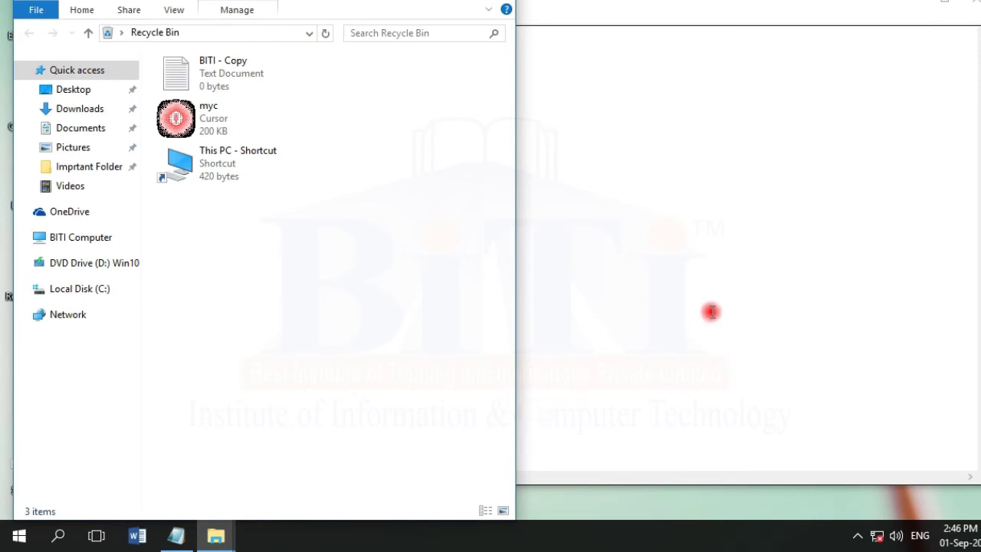
# Arrange the Recycle Bin and BITI Notepad windows side by side from the taskbar, and shift both windows slightly
pyautogui.rightClick(463, 535)
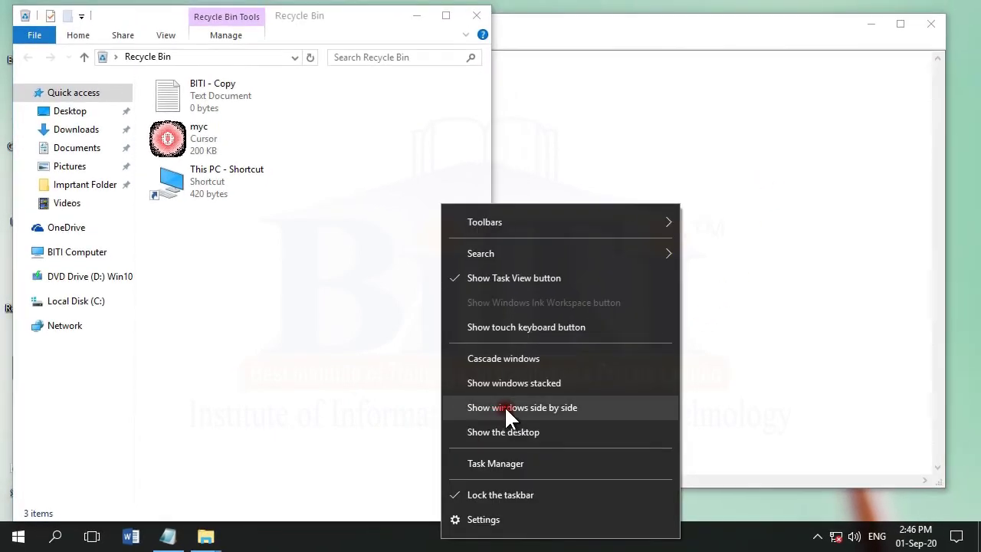
pyautogui.click(549, 407)
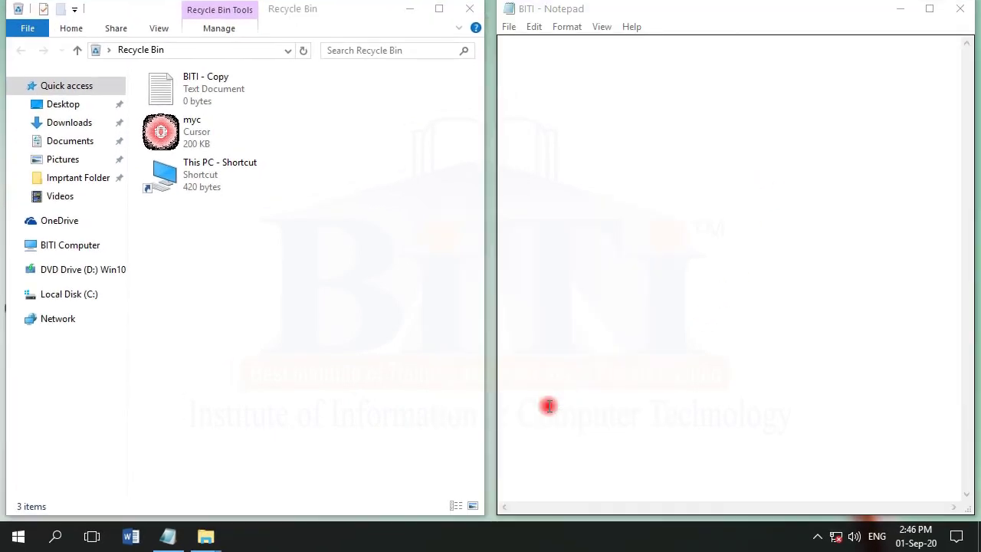
pyautogui.moveTo(340, 31); pyautogui.dragTo(350, 48)
pyautogui.moveTo(670, 5); pyautogui.dragTo(646, 26)
pyautogui.click(379, 139)
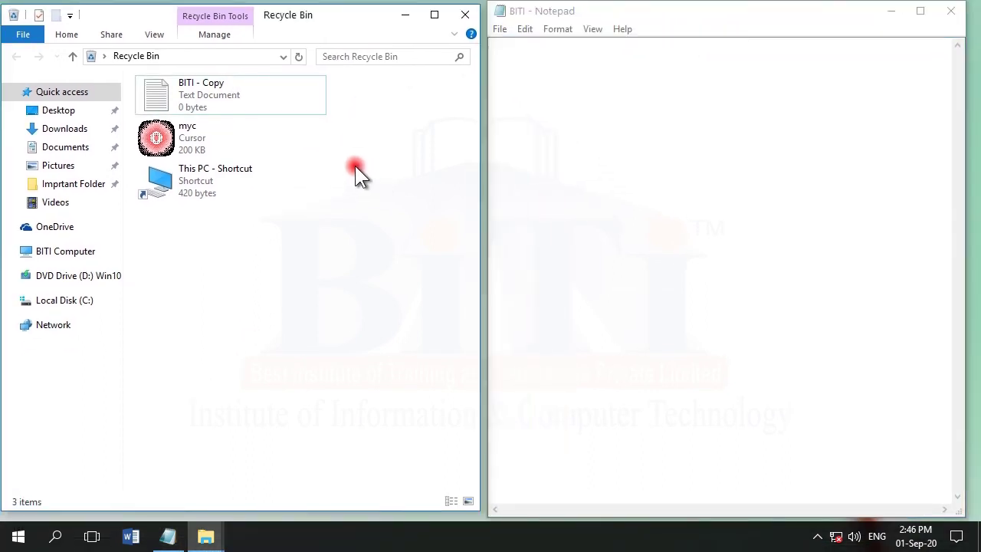
# Stack the Recycle Bin and BITI Notepad windows with Show windows stacked, and switch focus between them
pyautogui.rightClick(450, 537)
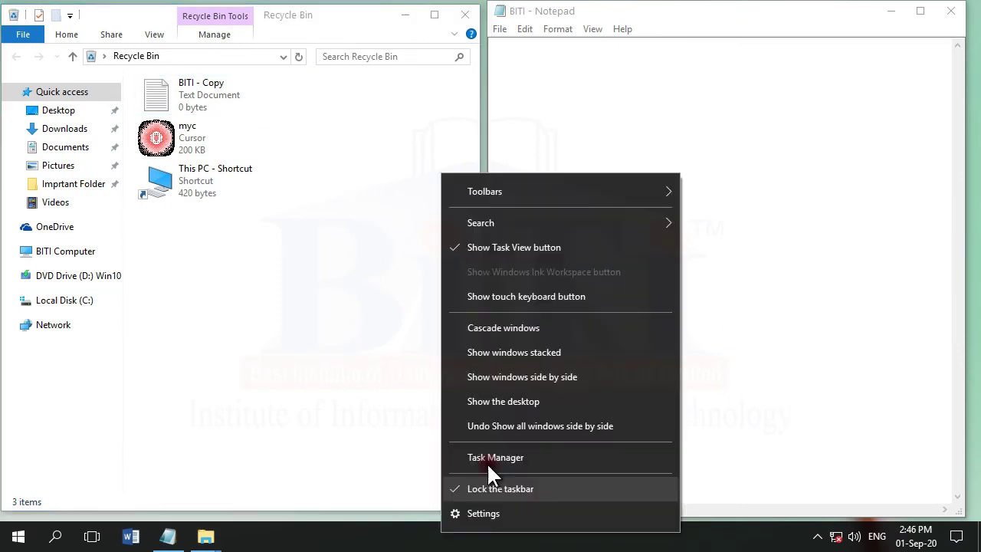
pyautogui.click(519, 354)
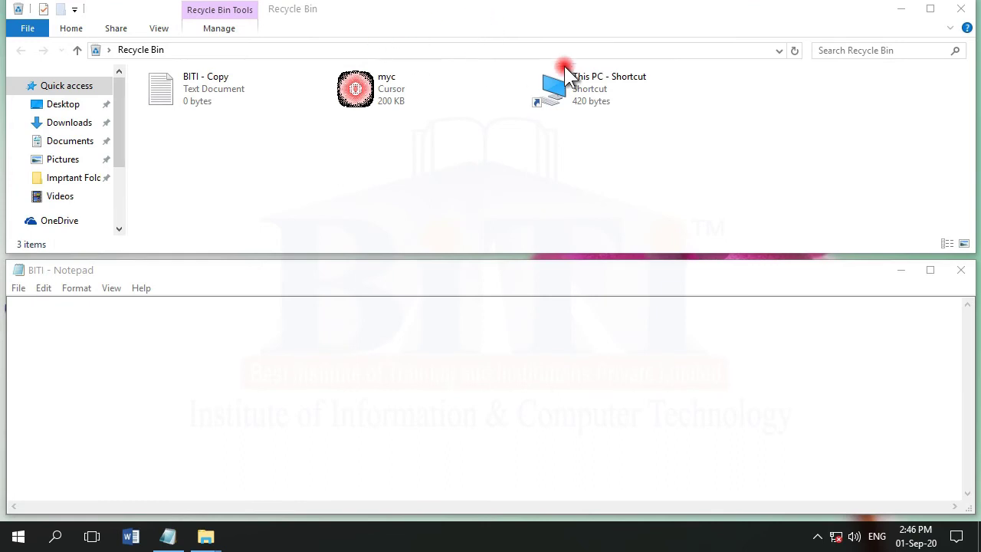
pyautogui.click(389, 306)
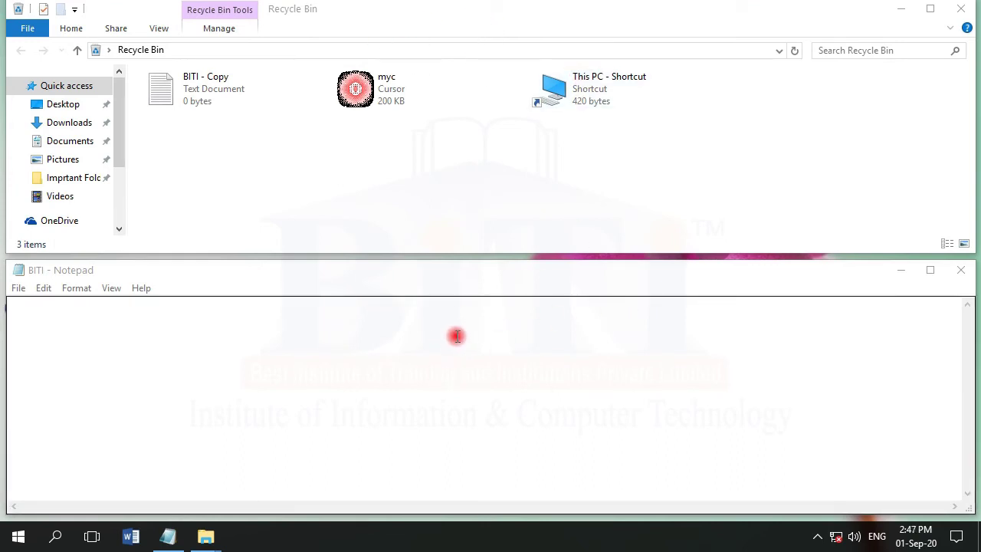
pyautogui.click(417, 179)
pyautogui.click(476, 335)
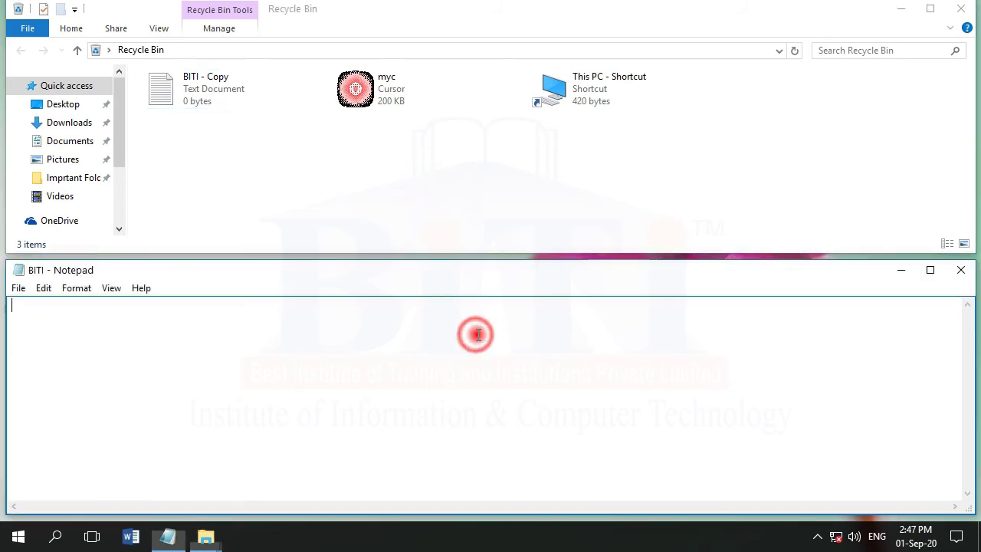
# Cascade the open windows, and move the BITI Notepad and Recycle Bin windows around so they overlap with an offset
pyautogui.rightClick(464, 543)
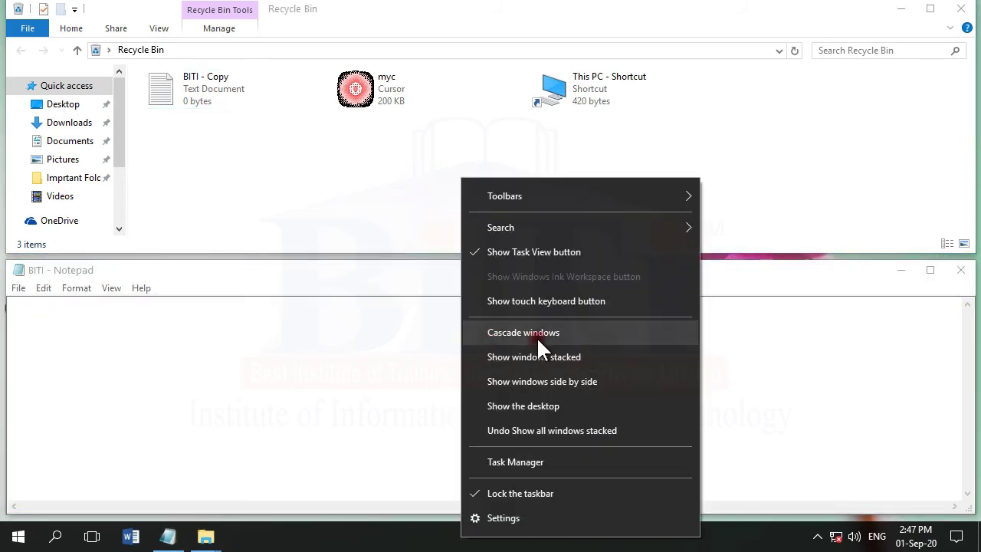
pyautogui.click(540, 333)
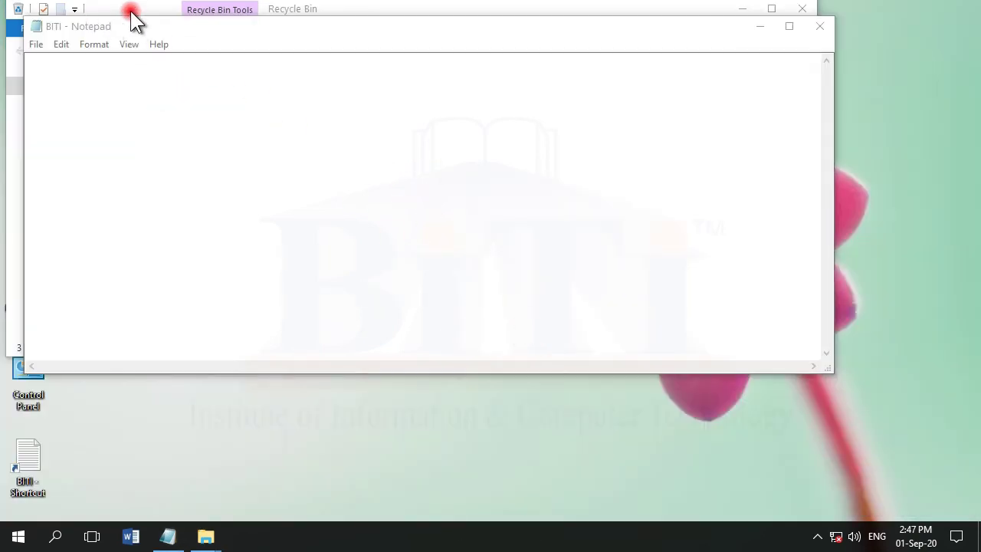
pyautogui.moveTo(609, 35); pyautogui.dragTo(693, 132)
pyautogui.moveTo(581, 10); pyautogui.dragTo(650, 62)
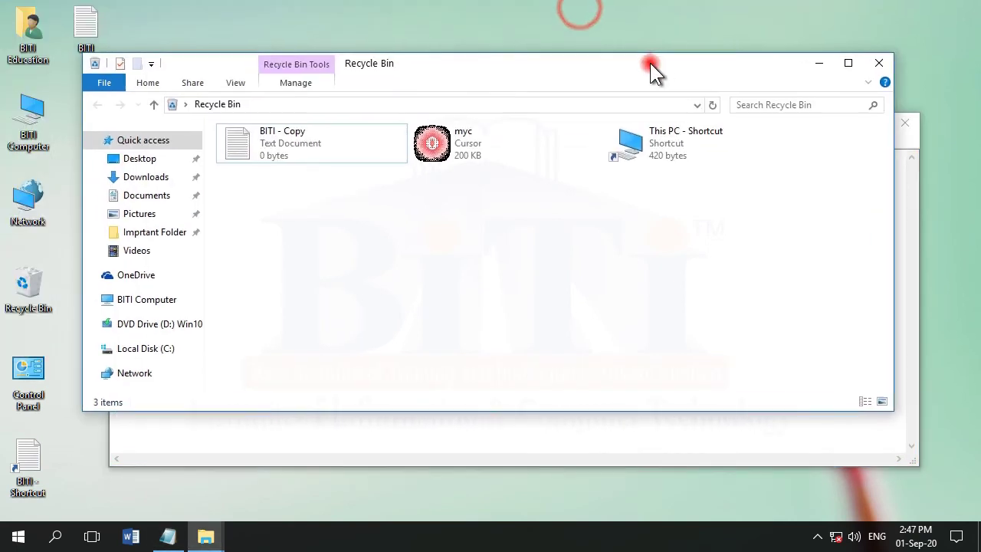
pyautogui.moveTo(538, 71); pyautogui.dragTo(481, 23)
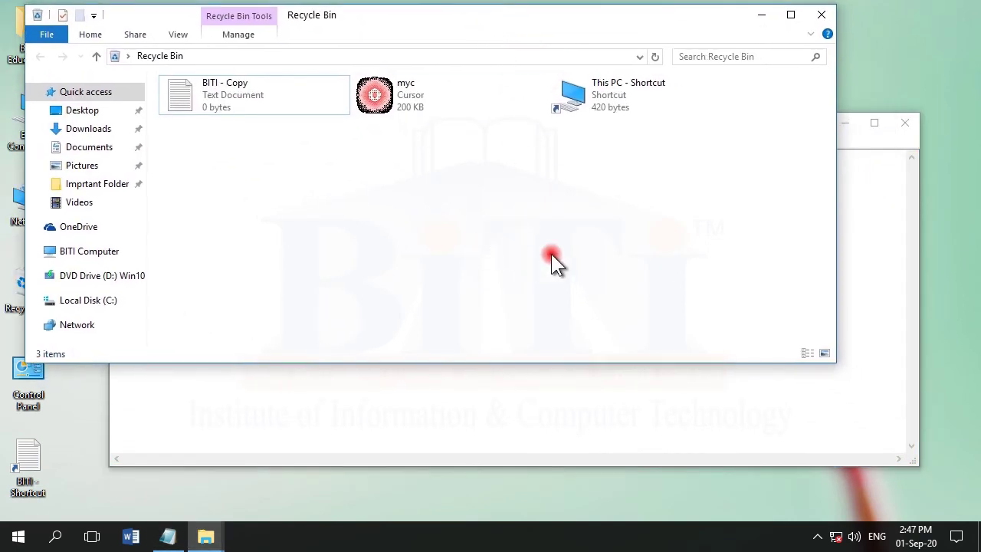
# Add the touch keyboard button to the taskbar, open the touch keyboard, and move it lower over the open windows
pyautogui.rightClick(491, 532)
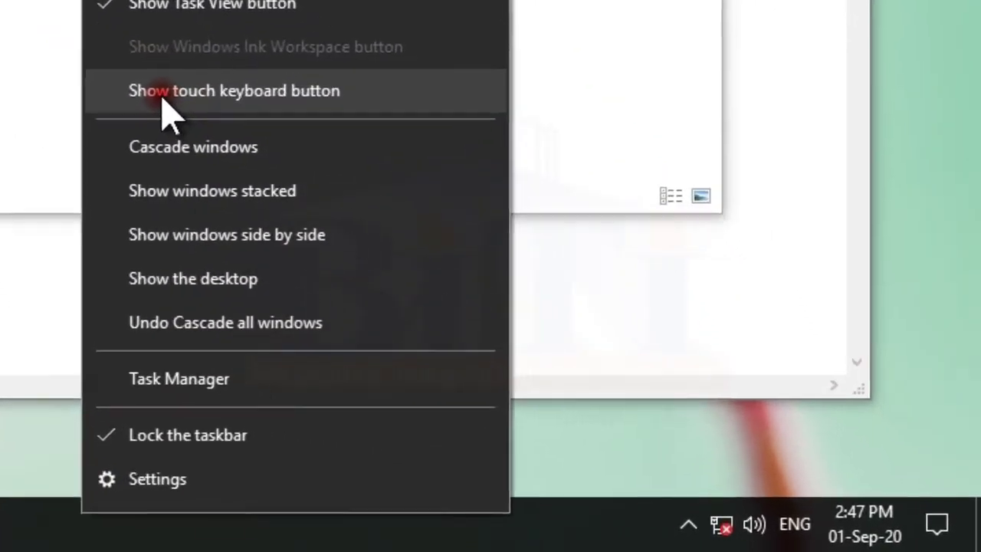
pyautogui.click(536, 298)
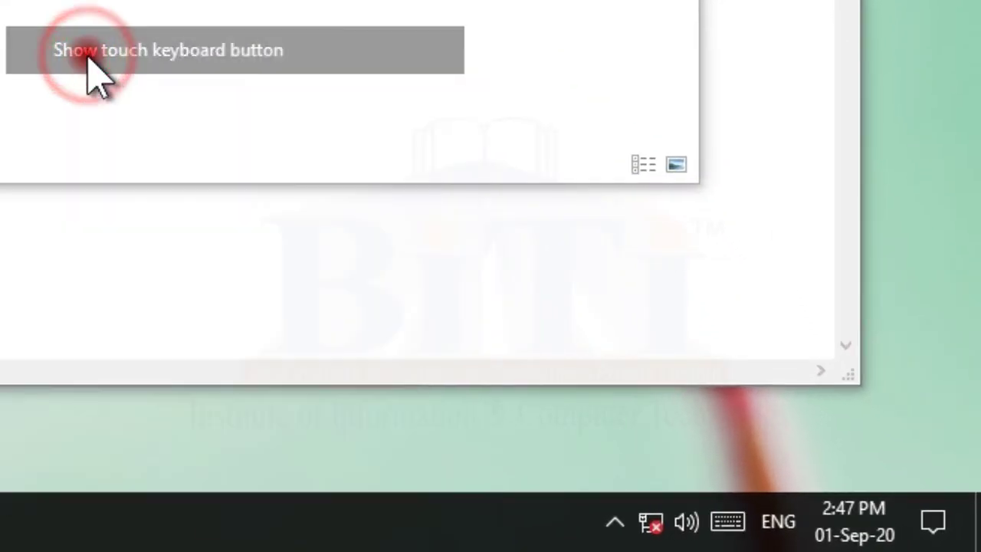
pyautogui.click(733, 526)
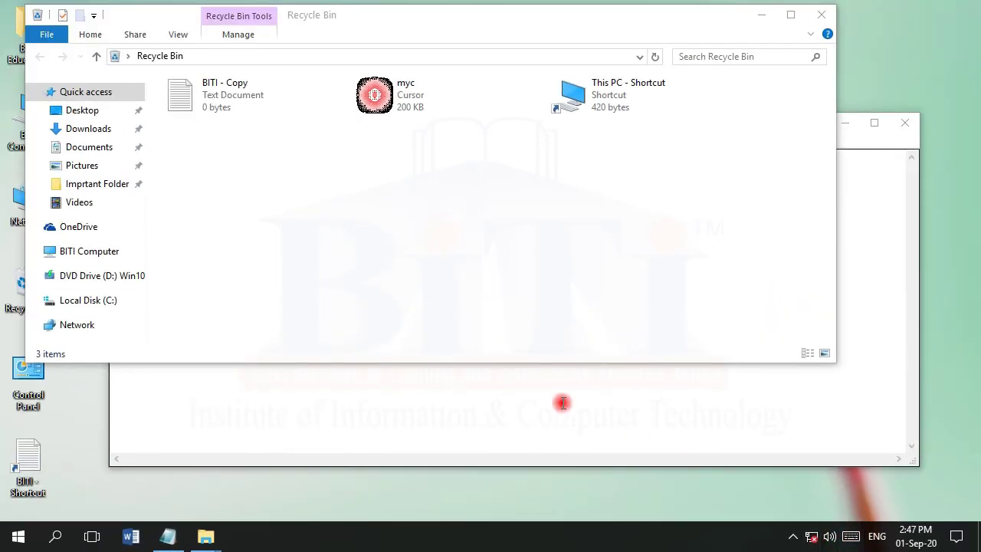
pyautogui.click(851, 536)
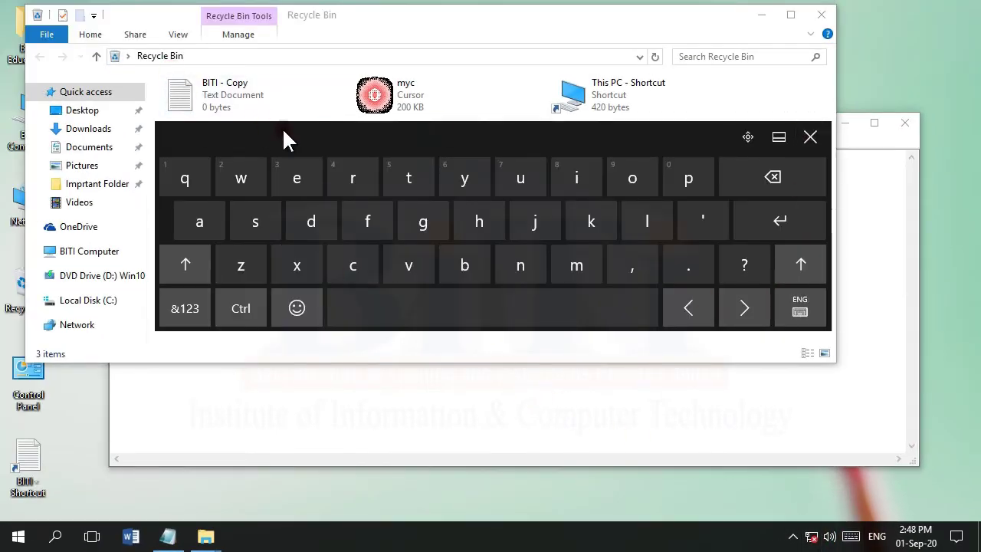
pyautogui.moveTo(284, 141); pyautogui.dragTo(291, 245)
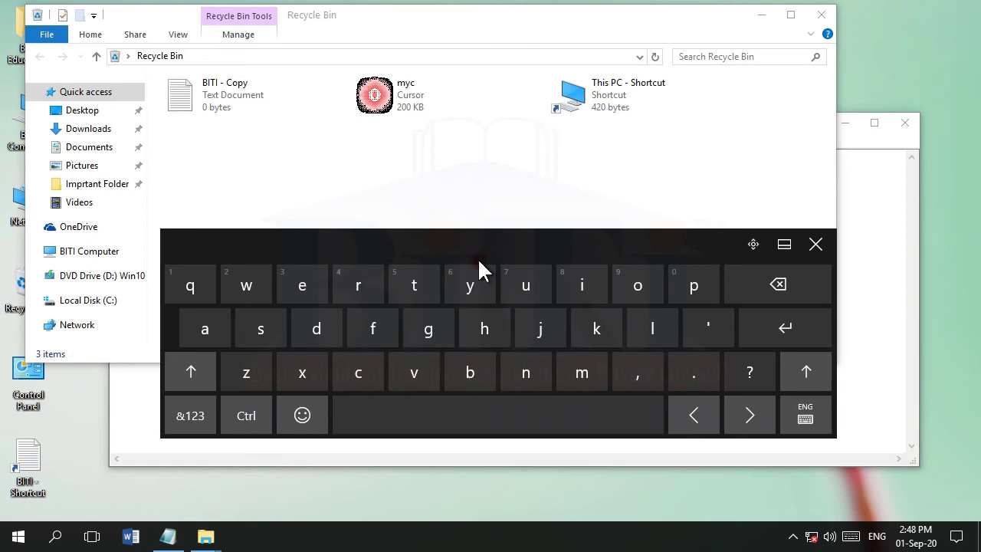
pyautogui.moveTo(491, 242)
pyautogui.mouseDown()
pyautogui.moveTo(466, 237)
pyautogui.moveTo(465, 256)
pyautogui.moveTo(486, 257)
pyautogui.mouseUp()
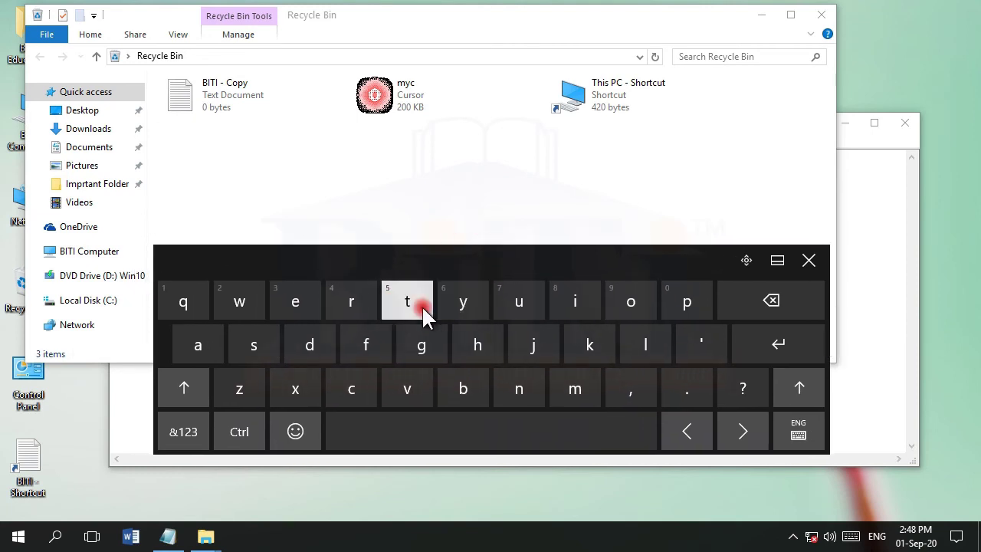
# Enter "asdcvt" in the BITI Notepad document using the touch keyboard
pyautogui.click(571, 385)
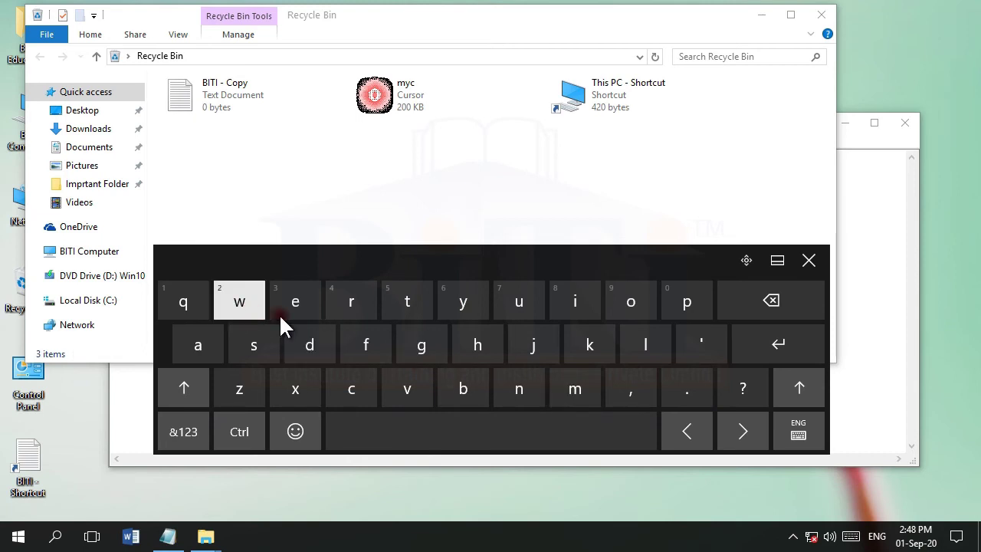
pyautogui.click(511, 387)
pyautogui.click(855, 216)
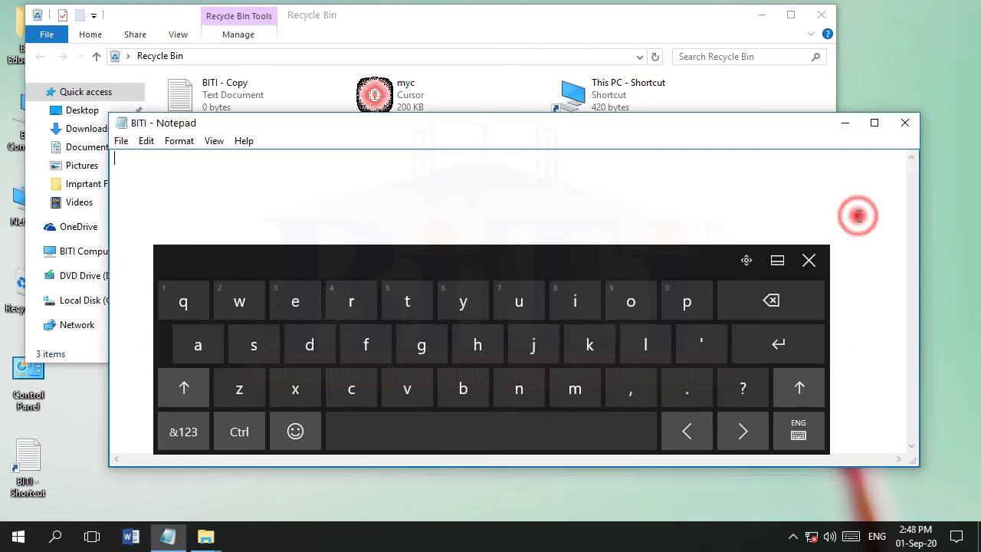
pyautogui.click(198, 345)
pyautogui.click(261, 354)
pyautogui.click(310, 351)
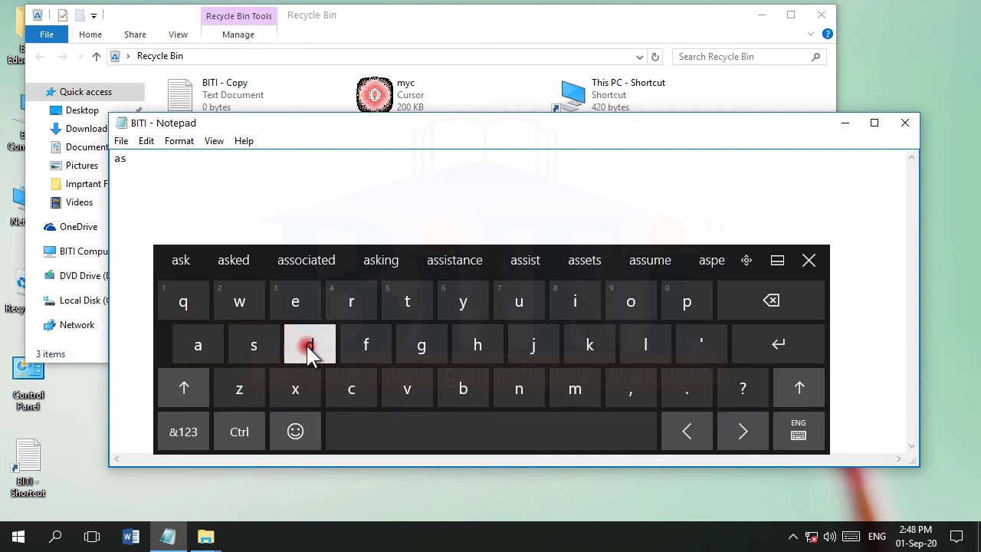
pyautogui.click(359, 392)
pyautogui.click(432, 391)
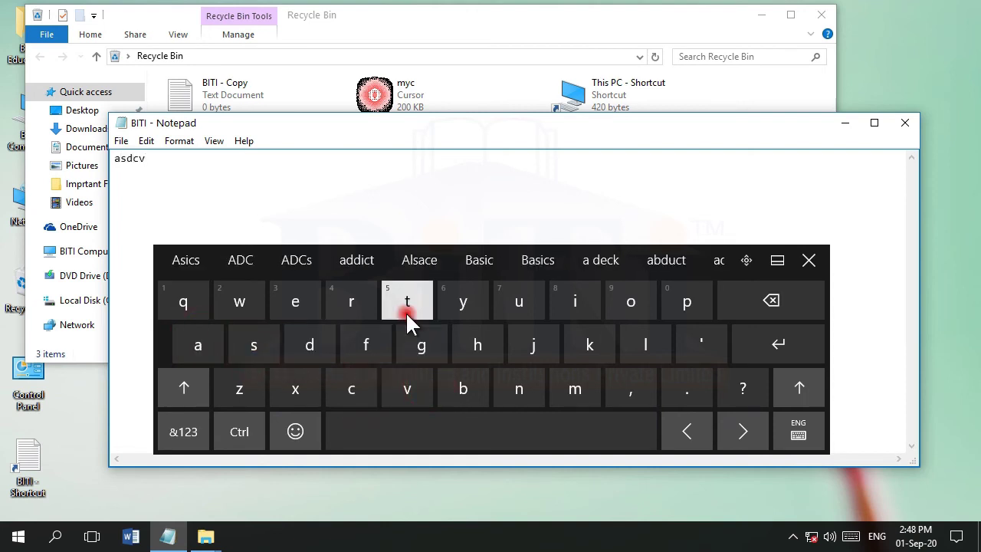
pyautogui.click(406, 311)
# Select the text in the BITI Notepad document and replace it with "BI" using the physical keyboard
pyautogui.doubleClick(230, 163)
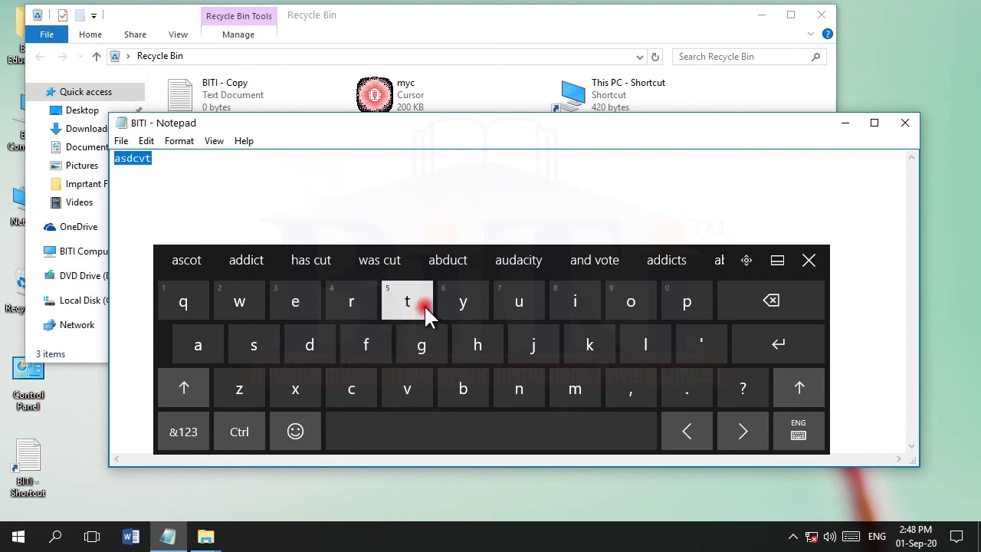
pyautogui.doubleClick(307, 186)
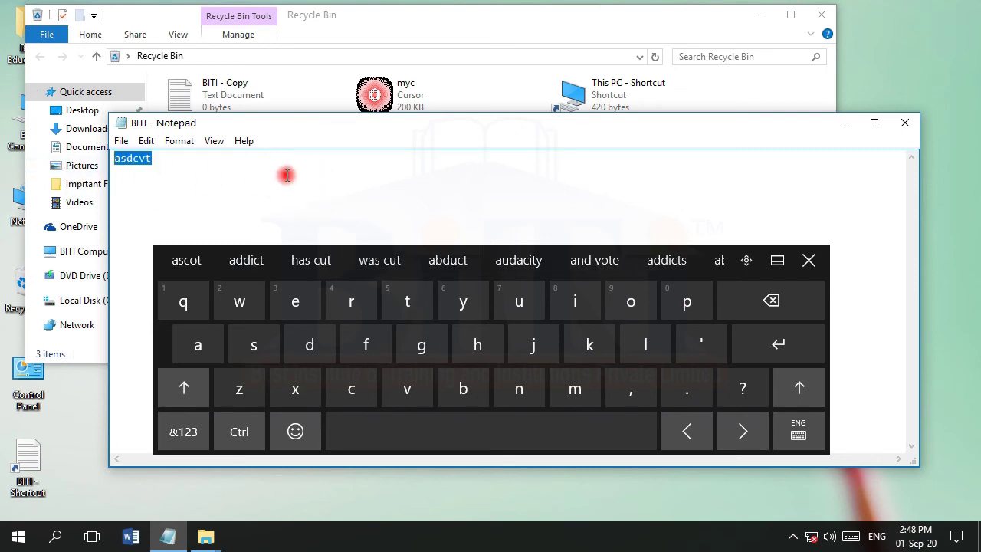
pyautogui.press('shift')
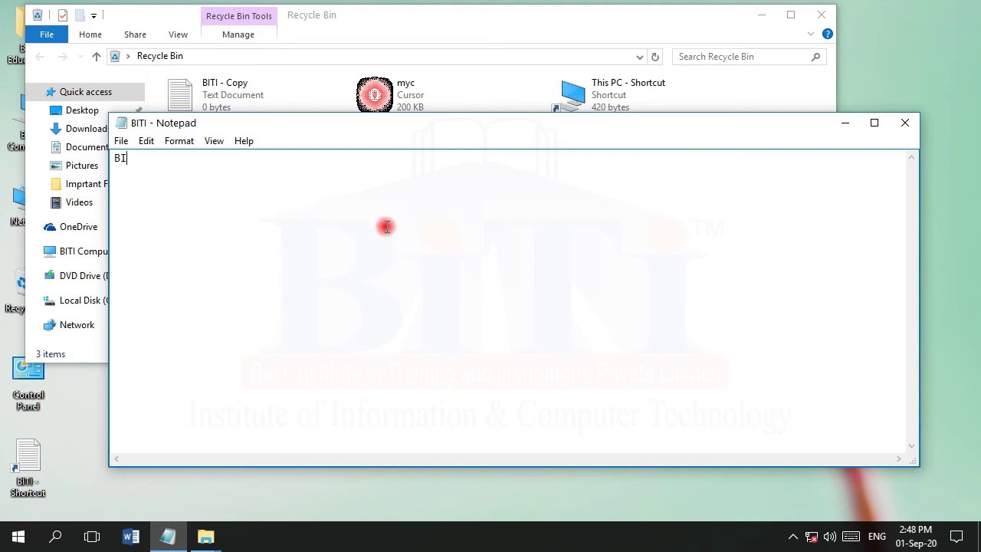
# Reopen the touch keyboard, add "T" so the Notepad text reads "BIT", and close the keyboard
pyautogui.click(851, 537)
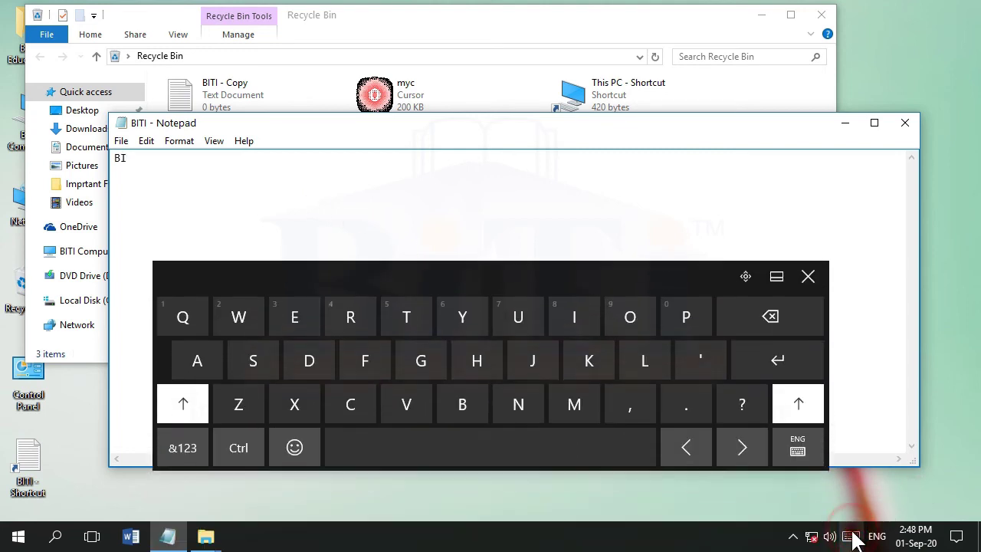
pyautogui.click(406, 302)
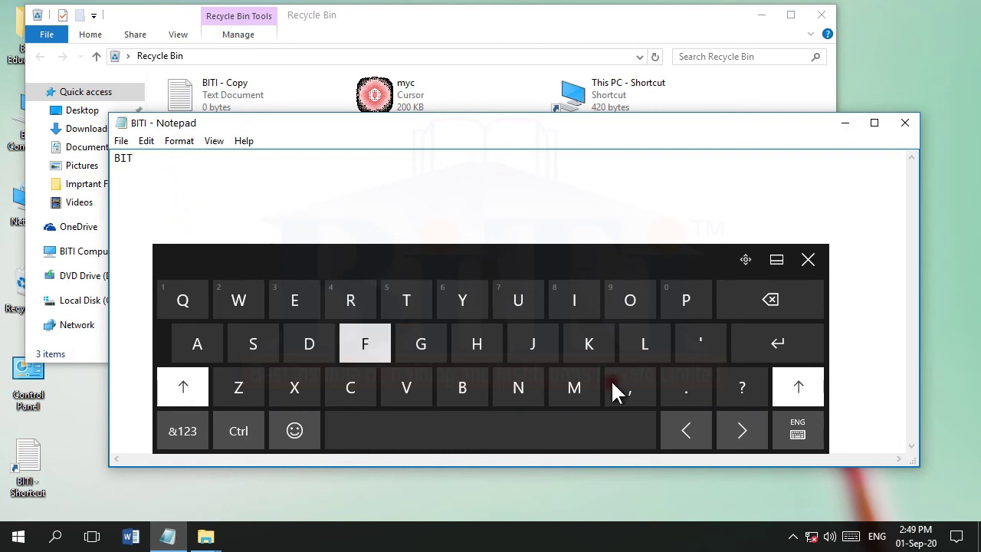
pyautogui.click(363, 292)
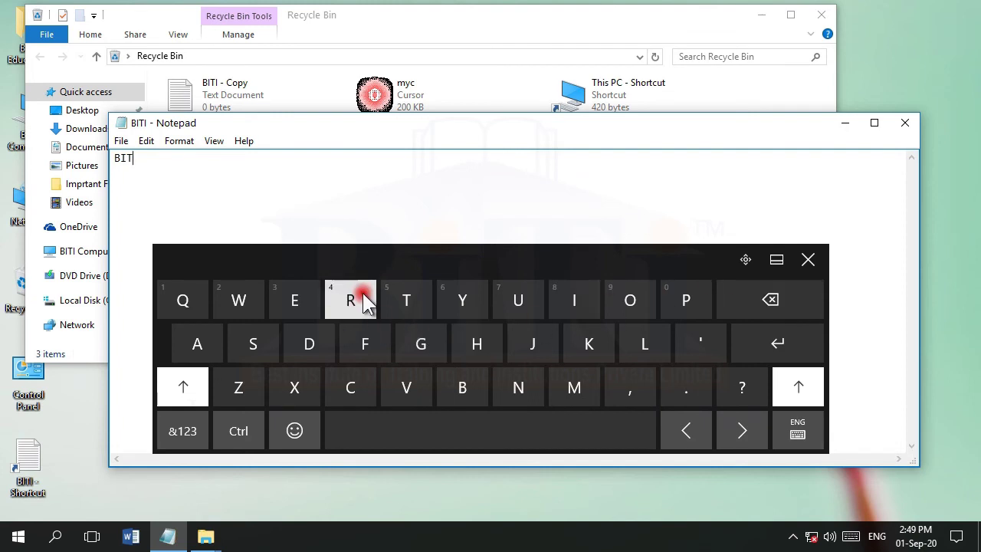
pyautogui.click(809, 259)
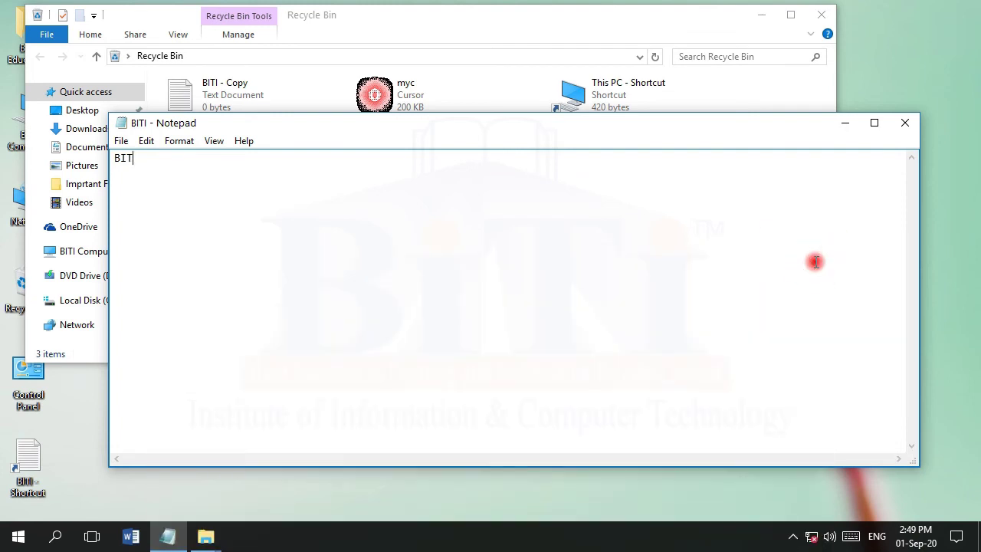
# Remove the touch keyboard button from the taskbar, and view the Show Task View button option without changing it
pyautogui.rightClick(635, 538)
pyautogui.click(672, 298)
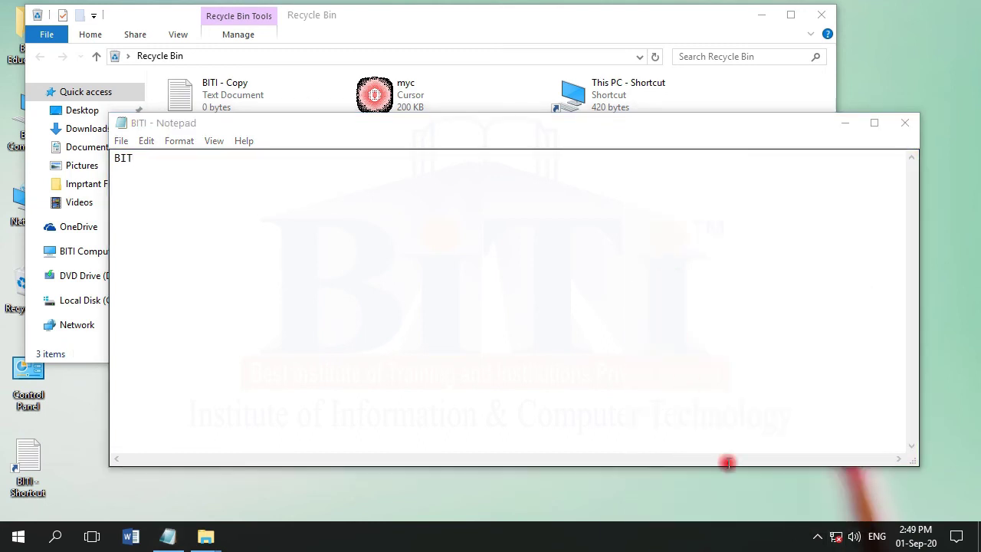
pyautogui.rightClick(713, 539)
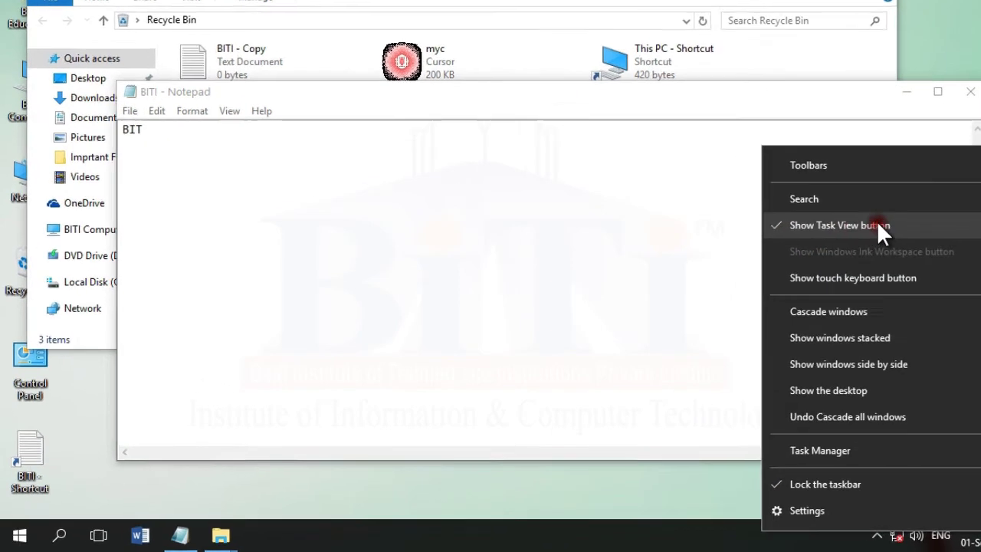
pyautogui.press('Escape')
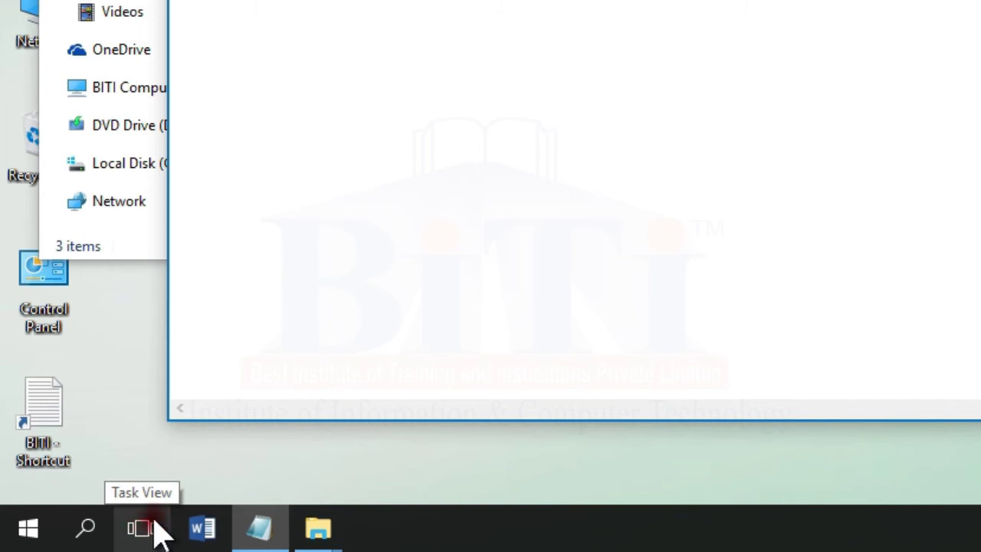
# Switch to the BITI Education window through Task View, and toggle the taskbar's Task View button on and off again
pyautogui.click(144, 530)
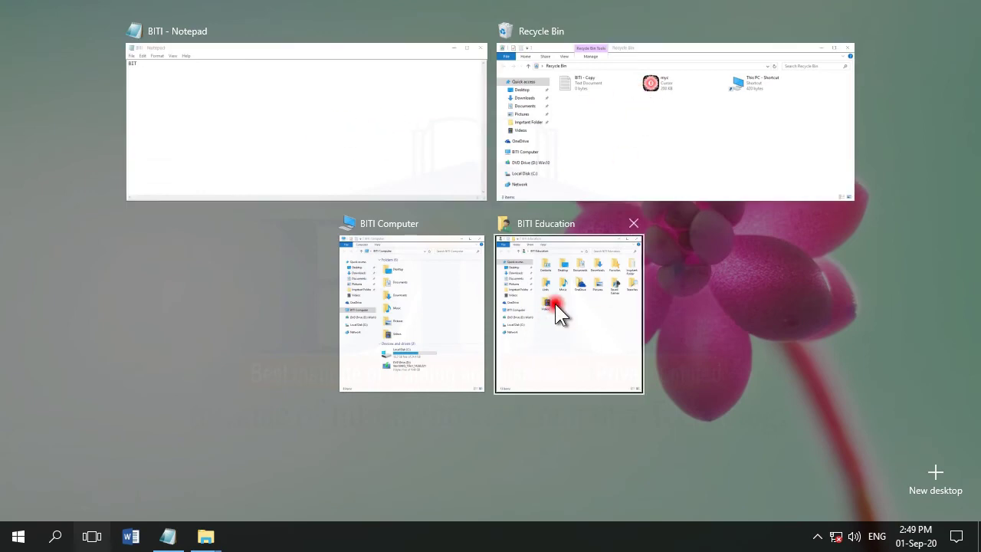
pyautogui.click(554, 303)
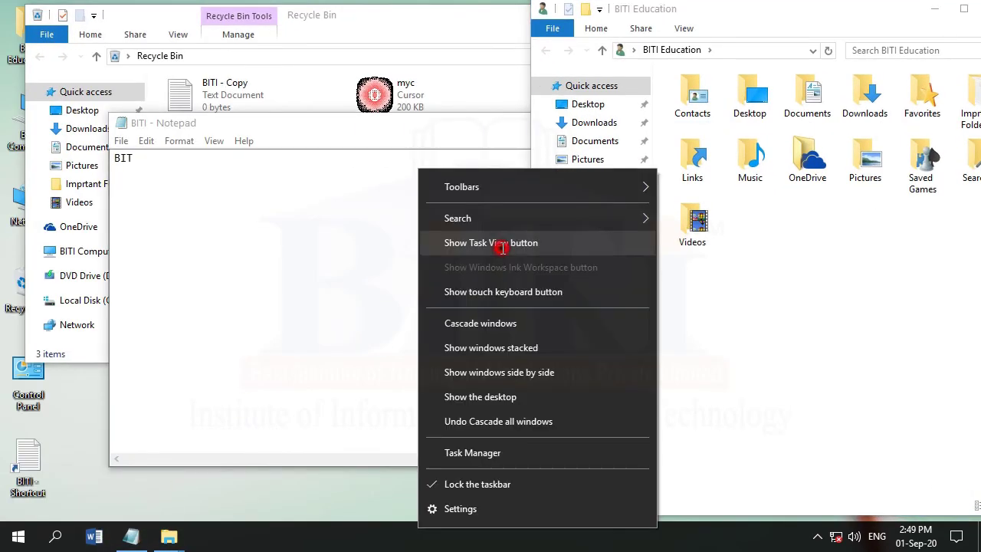
pyautogui.click(501, 246)
pyautogui.rightClick(454, 536)
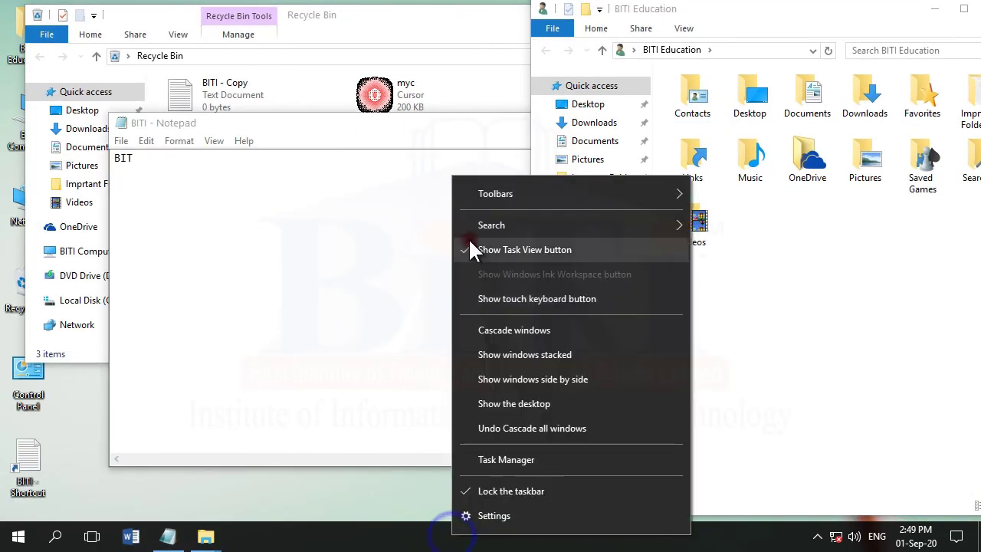
pyautogui.click(497, 250)
# Display the full search box on the taskbar and try it out
pyautogui.rightClick(454, 533)
pyautogui.moveTo(534, 222)
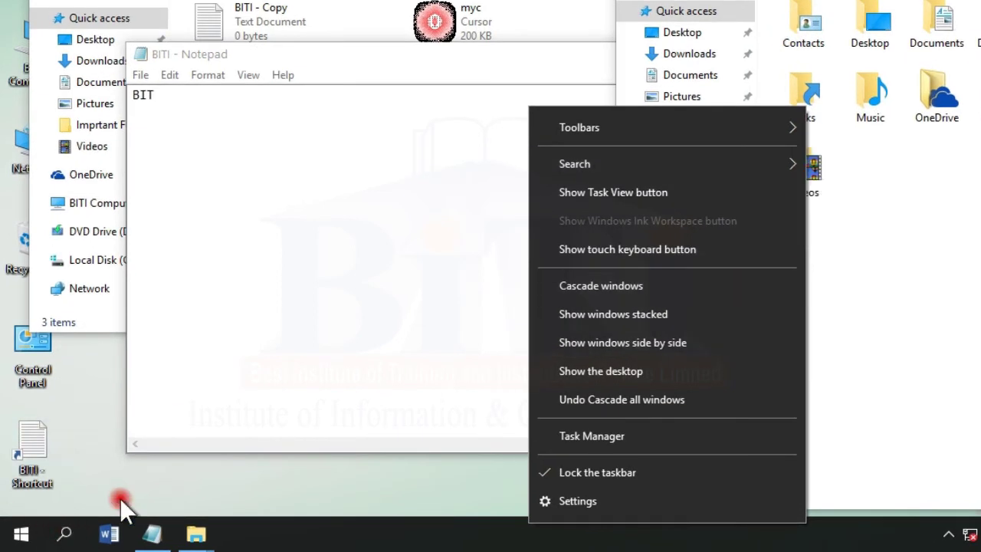
pyautogui.click(676, 171)
pyautogui.click(868, 228)
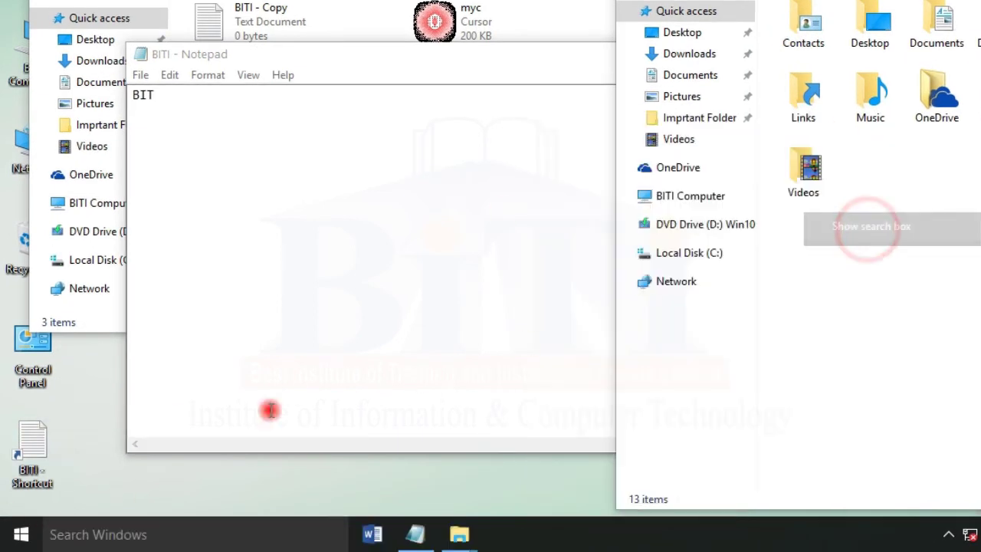
pyautogui.click(143, 532)
pyautogui.click(527, 532)
# Hide the search box completely from the taskbar
pyautogui.rightClick(527, 534)
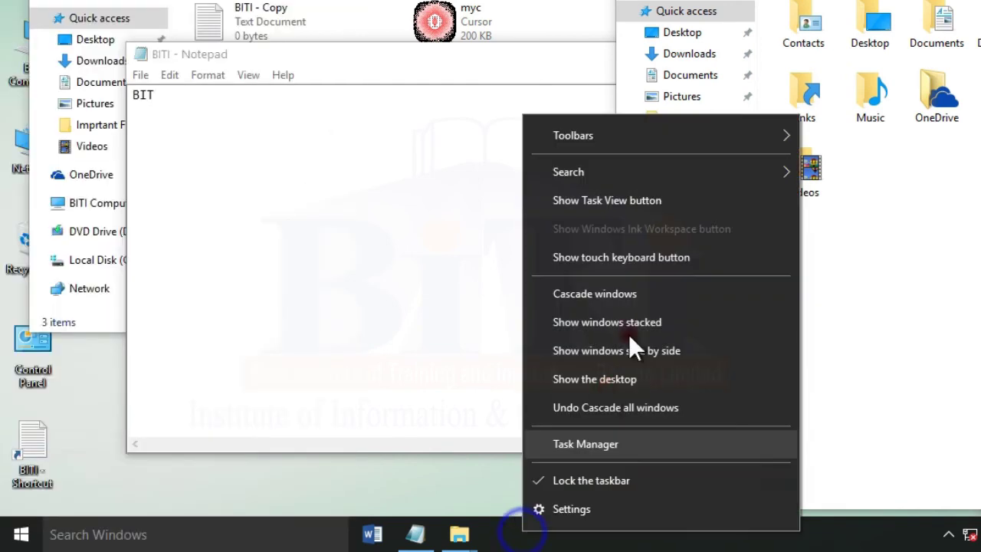
pyautogui.click(631, 173)
pyautogui.click(851, 175)
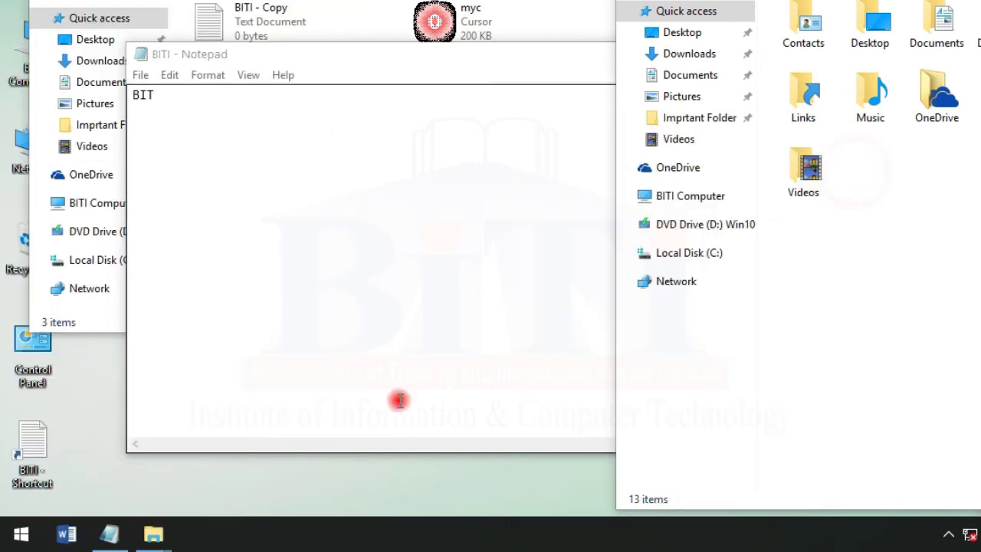
# Show search as an icon only on the taskbar and try the icon
pyautogui.rightClick(422, 534)
pyautogui.click(555, 169)
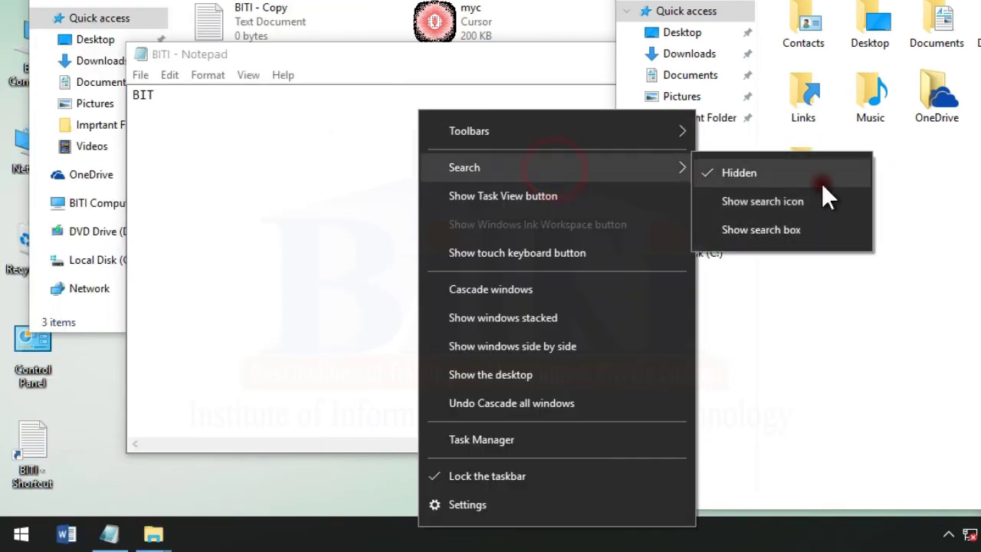
pyautogui.click(745, 201)
pyautogui.click(66, 535)
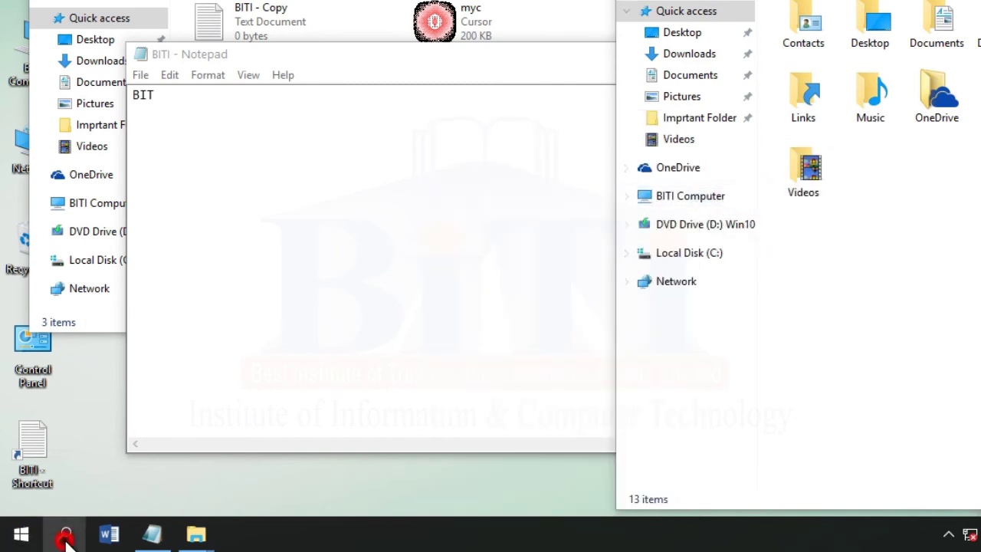
# Add the Address toolbar to the taskbar
pyautogui.rightClick(460, 540)
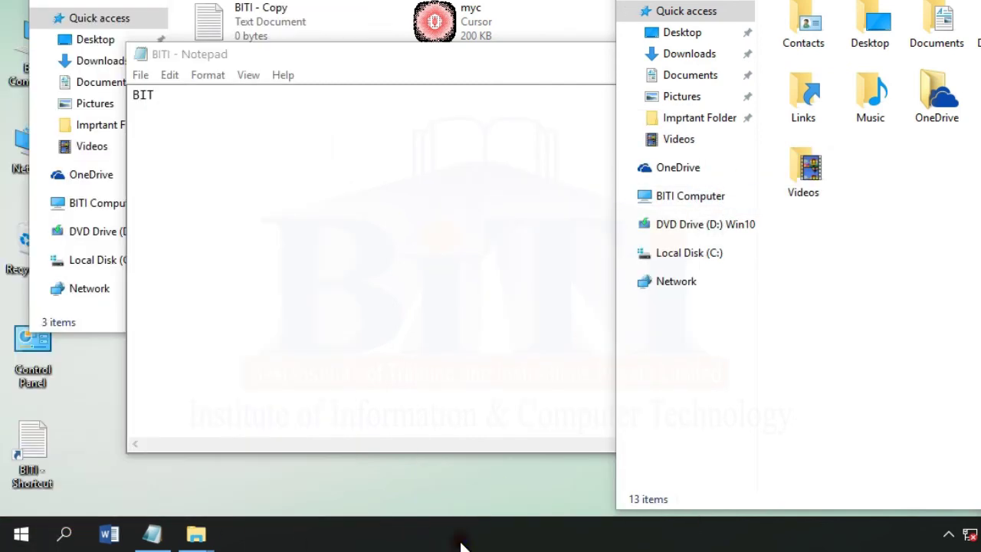
pyautogui.click(569, 142)
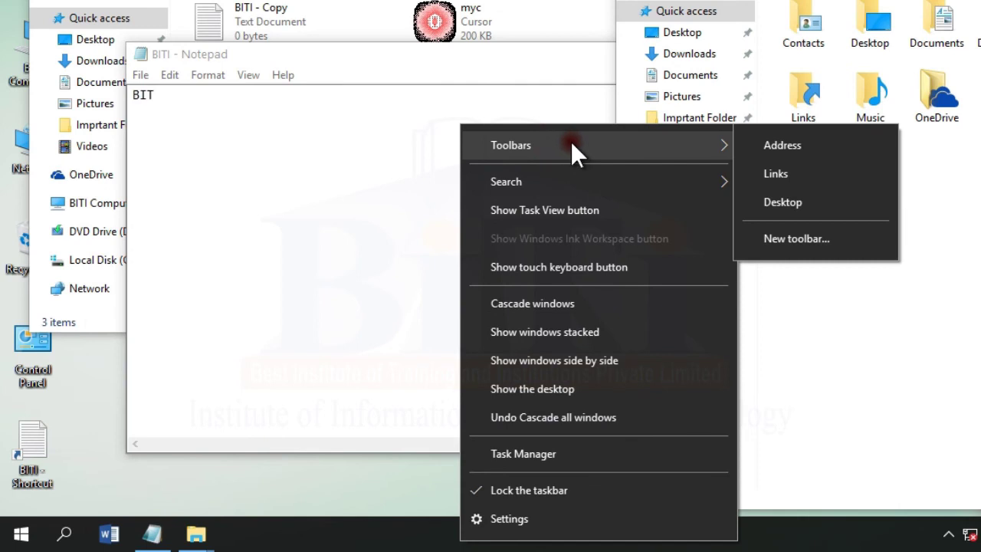
pyautogui.click(670, 147)
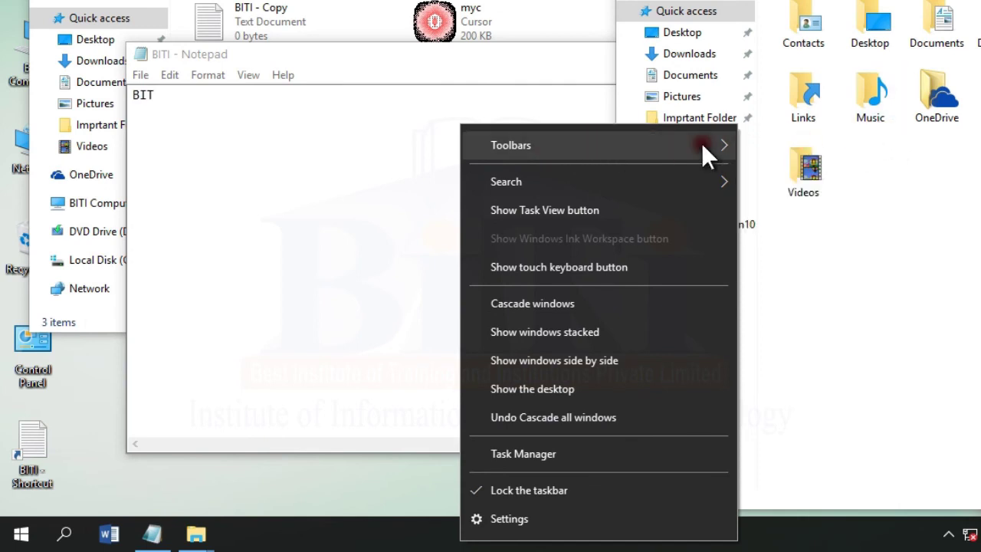
pyautogui.click(786, 145)
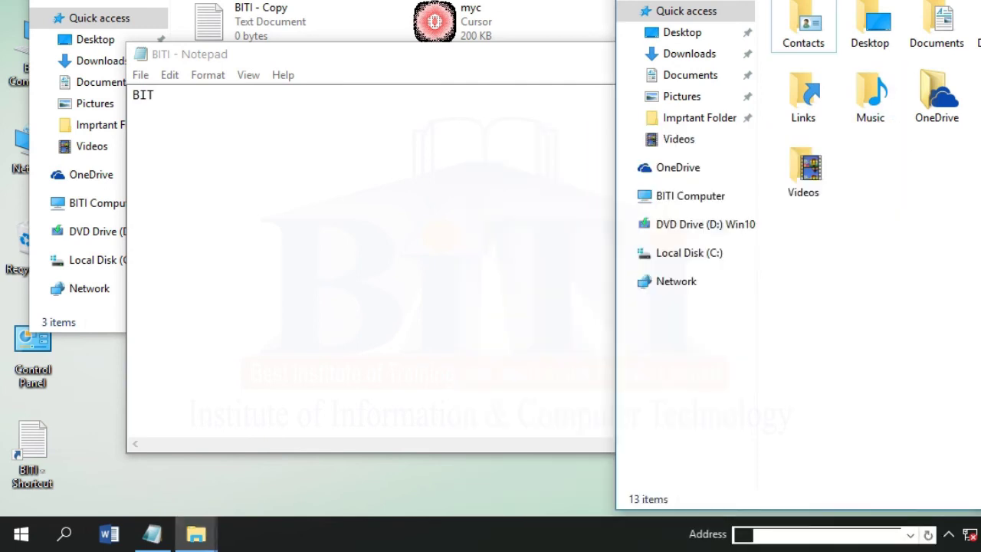
# Close the BITI Education, Recycle Bin and BITI Notepad windows
pyautogui.hotkey('alt', 'F4')
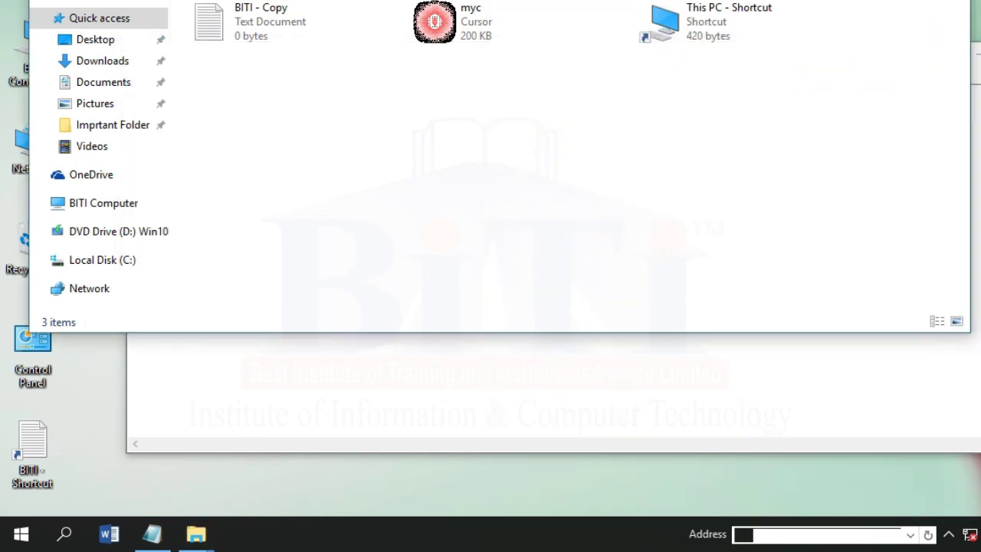
pyautogui.hotkey('alt', 'F4')
pyautogui.hotkey('alt', 'F4')
# Open GOOGLE.COM from the taskbar's Address toolbar, and close the browser window that appears
pyautogui.click(790, 534)
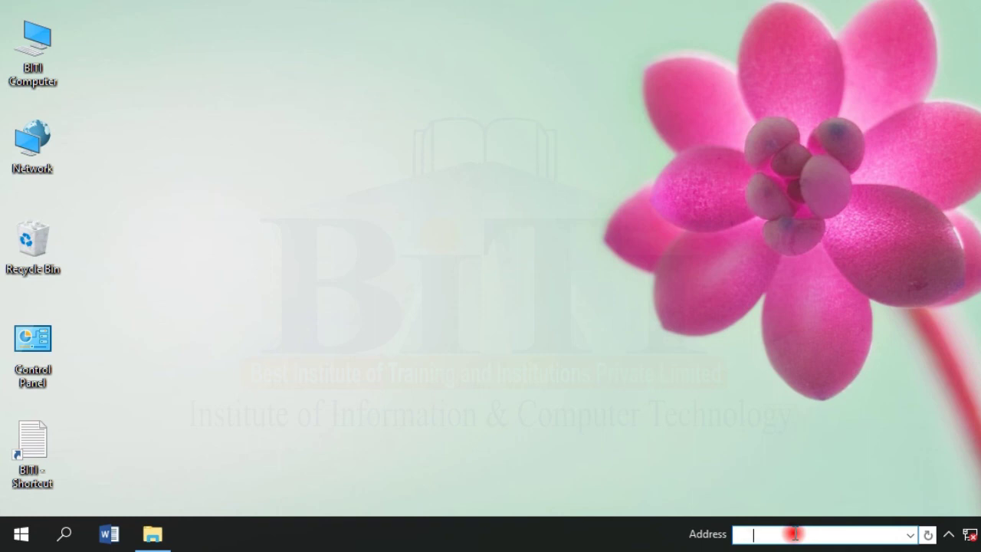
pyautogui.write('GOOGLE')
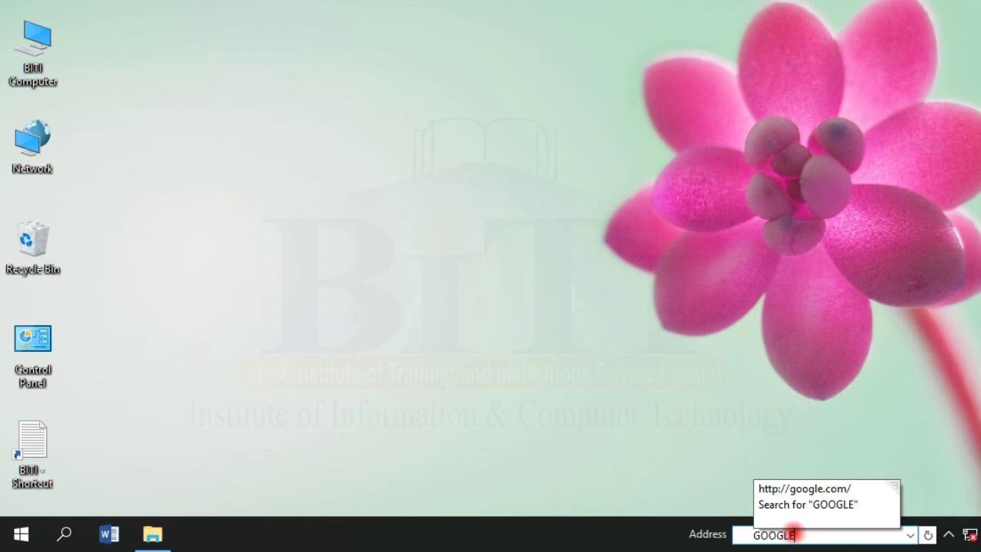
pyautogui.write('.COM')
pyautogui.press('Return')
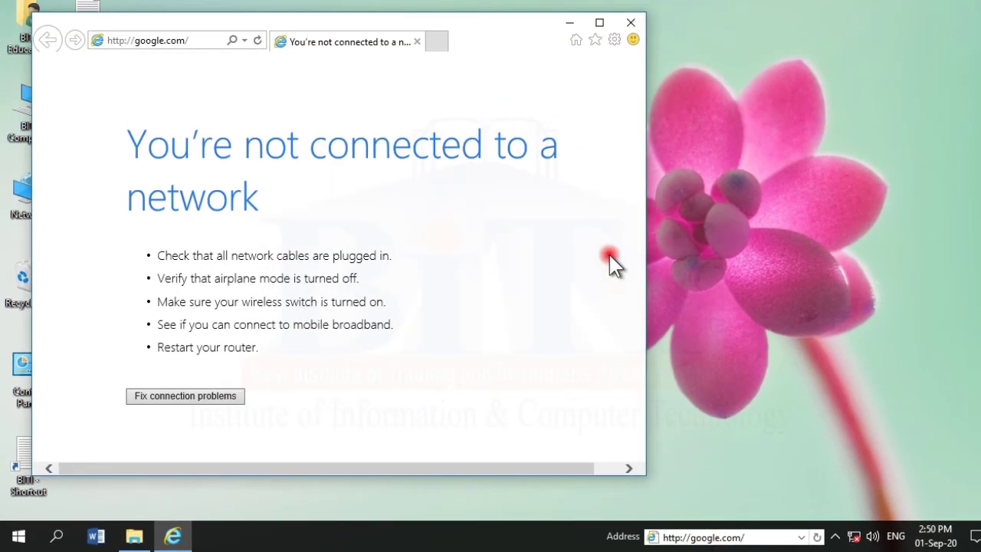
pyautogui.moveTo(230, 27); pyautogui.dragTo(347, 26)
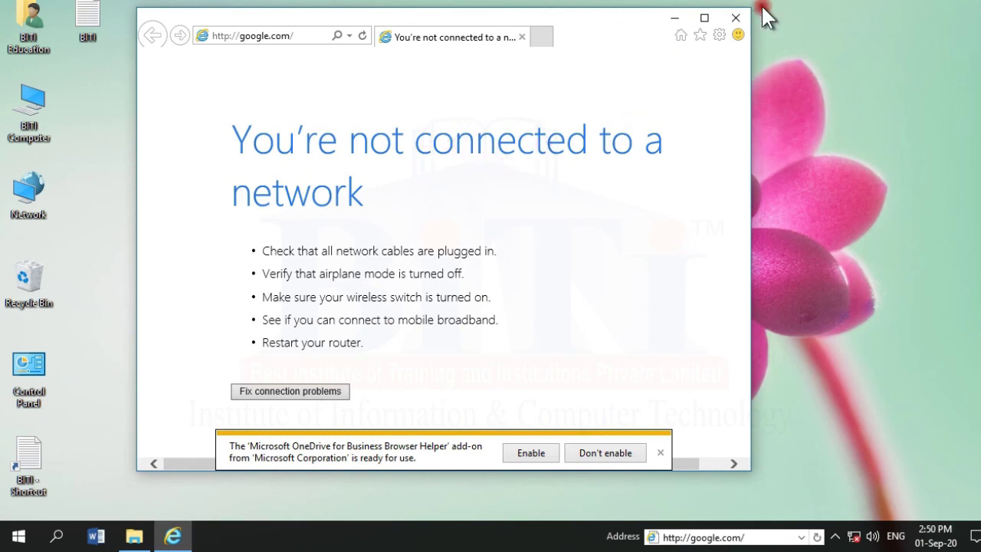
pyautogui.click(735, 16)
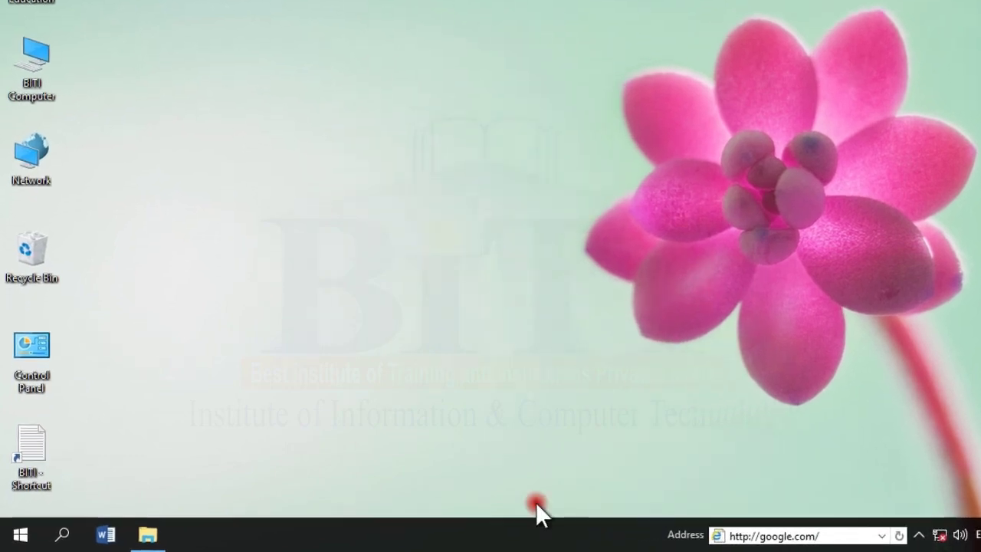
# Remove the Address toolbar from the taskbar
pyautogui.rightClick(561, 532)
pyautogui.moveTo(662, 142)
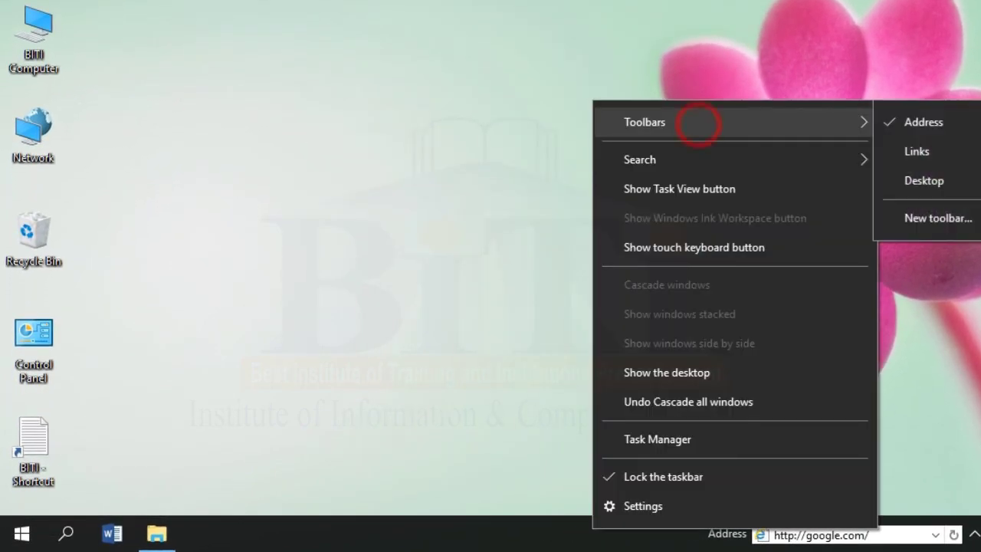
pyautogui.click(918, 142)
# Add the Desktop toolbar to the taskbar
pyautogui.rightClick(830, 537)
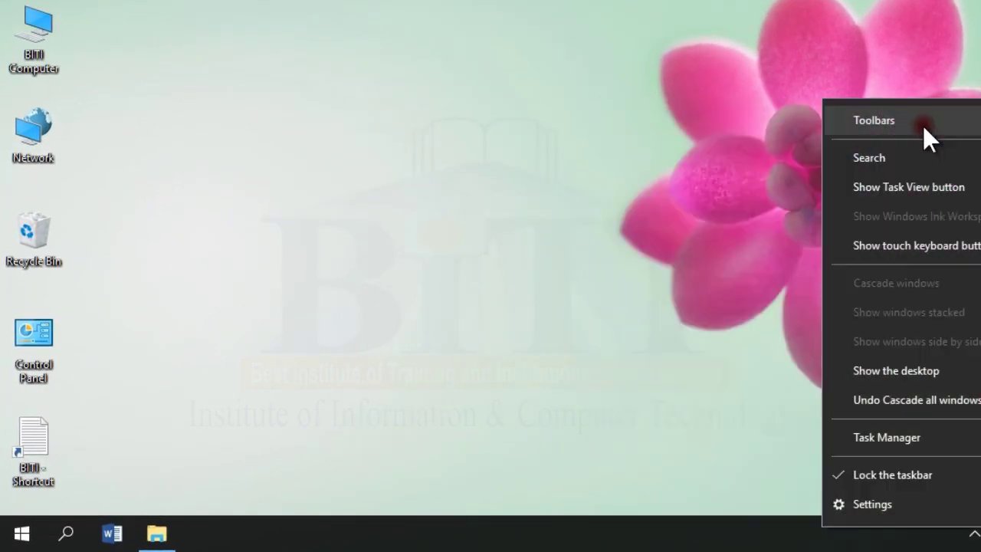
pyautogui.moveTo(923, 124)
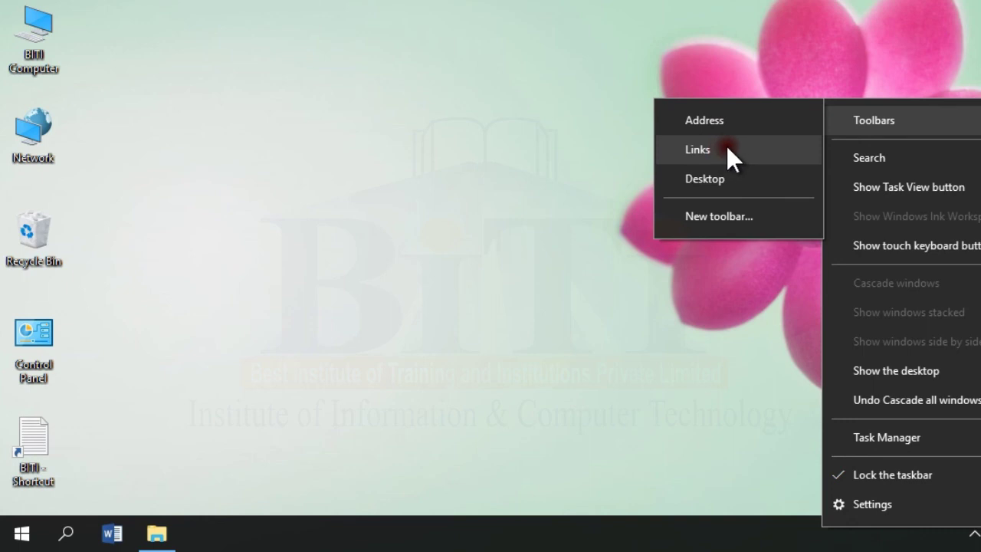
pyautogui.click(704, 178)
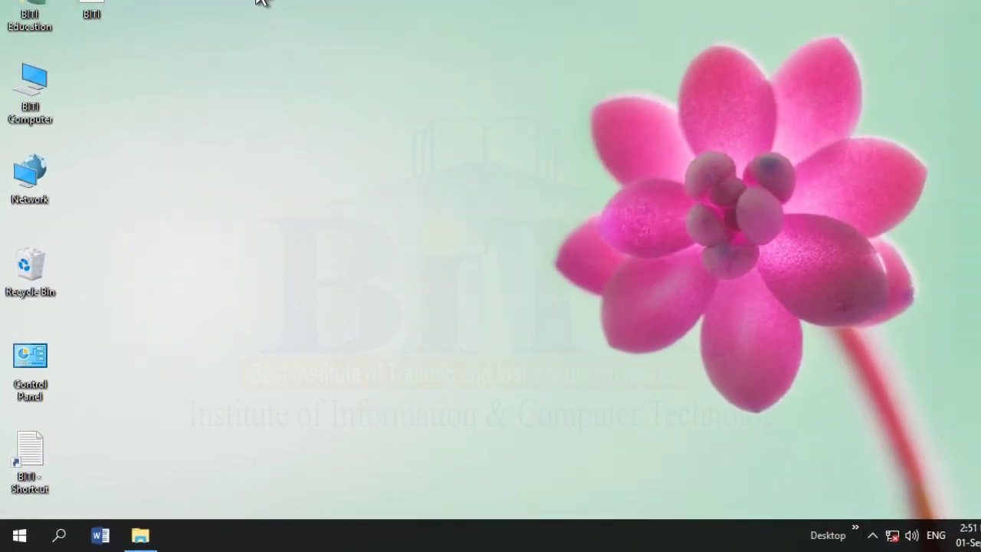
# Compare the icons on the desktop with the items listed in the taskbar's Desktop toolbar
pyautogui.moveTo(258, 1); pyautogui.dragTo(17, 483)
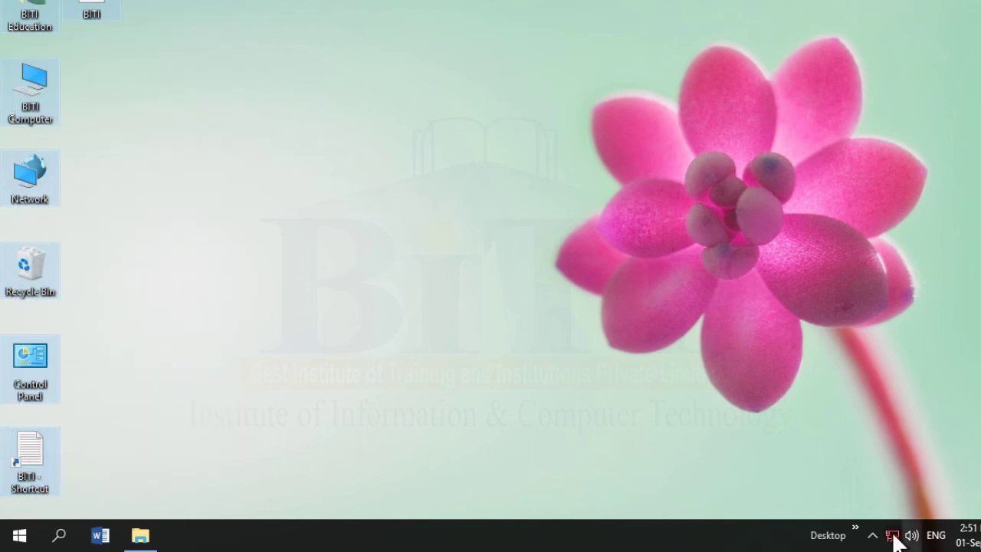
pyautogui.click(856, 534)
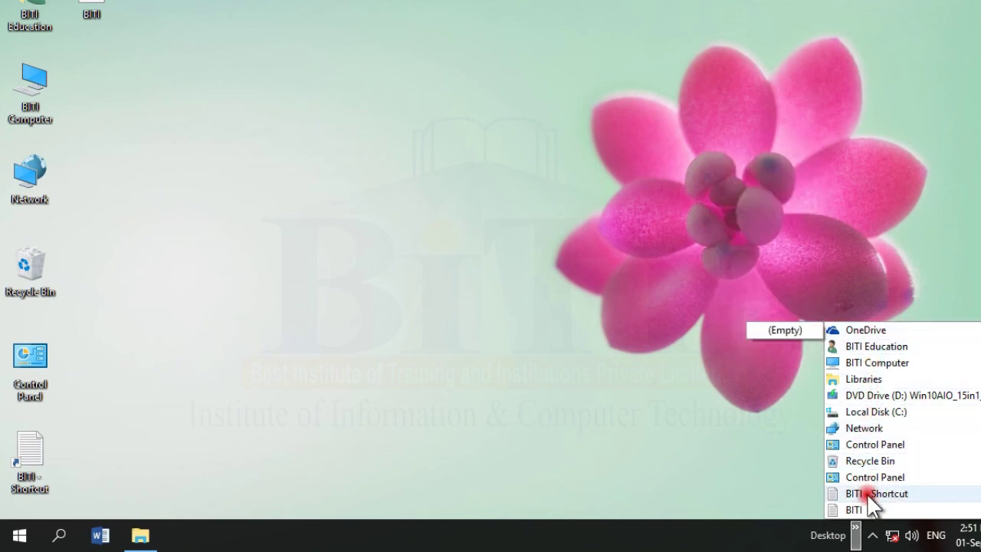
pyautogui.click(394, 272)
pyautogui.moveTo(304, 2); pyautogui.dragTo(7, 486)
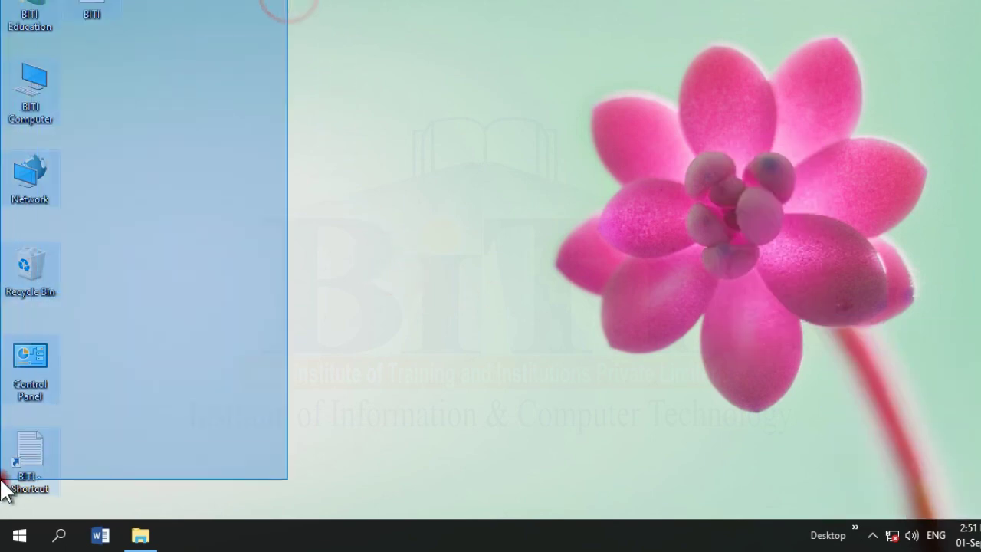
pyautogui.rightClick(508, 123)
pyautogui.moveTo(579, 137)
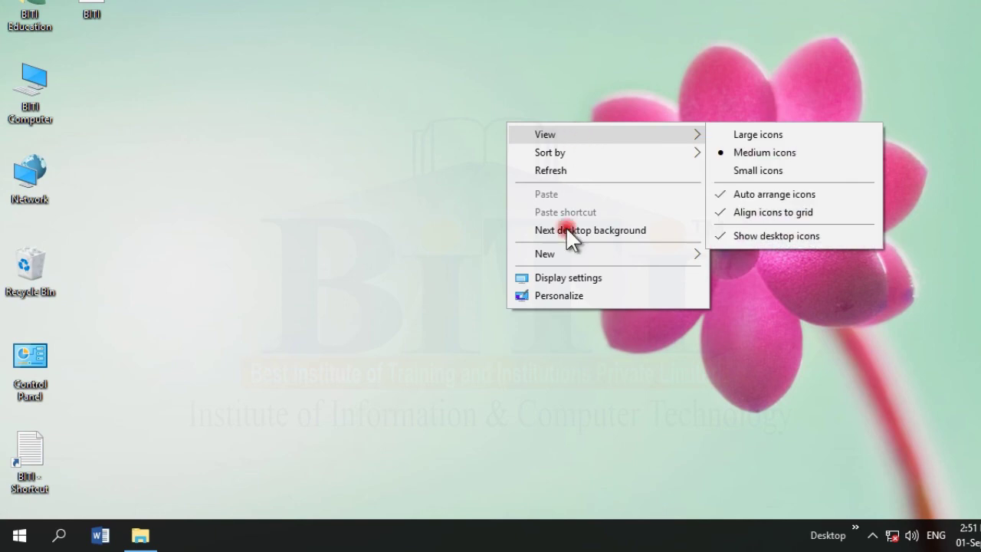
# Remove the Desktop toolbar from the taskbar and refresh the desktop
pyautogui.rightClick(570, 538)
pyautogui.moveTo(672, 170)
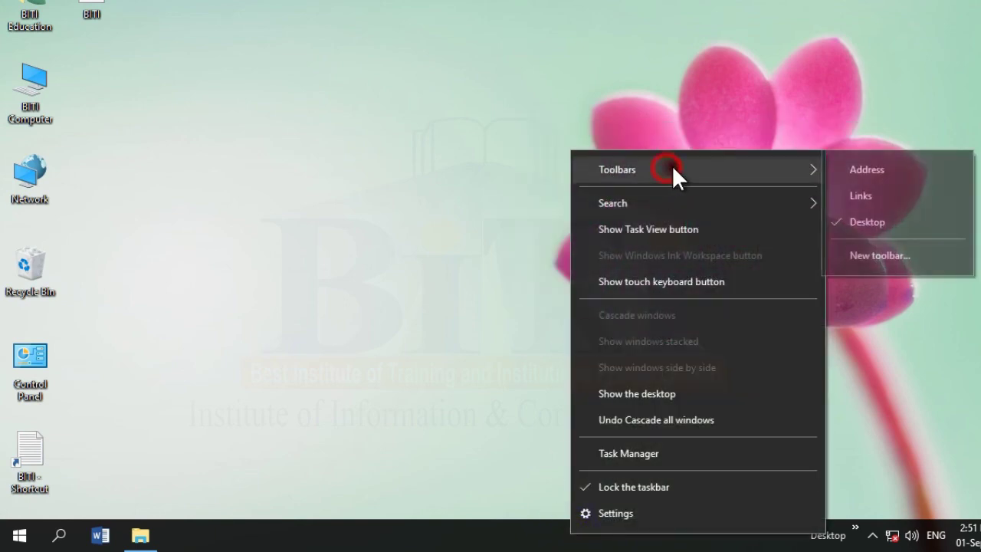
pyautogui.click(861, 215)
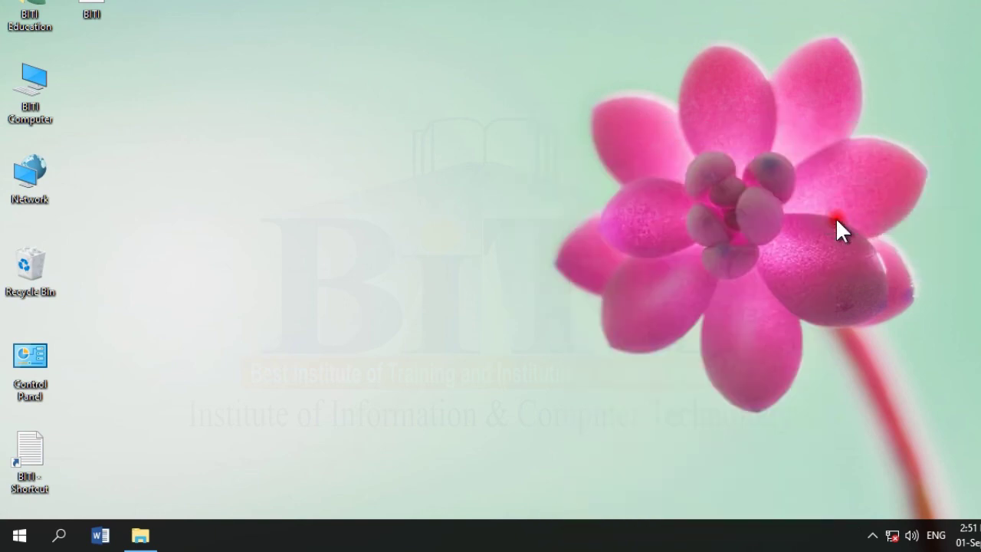
pyautogui.rightClick(601, 151)
pyautogui.click(655, 197)
# Create a new taskbar toolbar from the Imprtant Folder in Quick access
pyautogui.rightClick(605, 527)
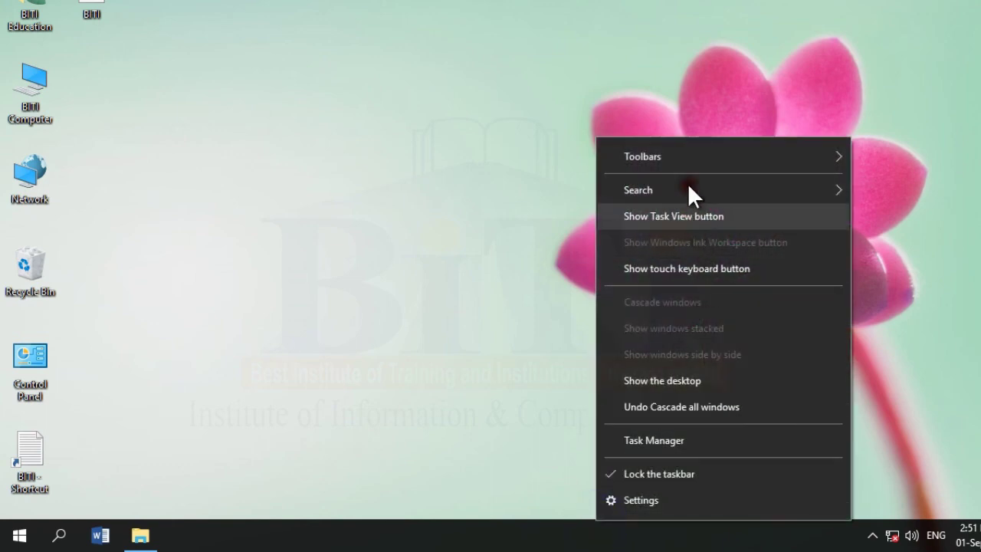
pyautogui.moveTo(687, 161)
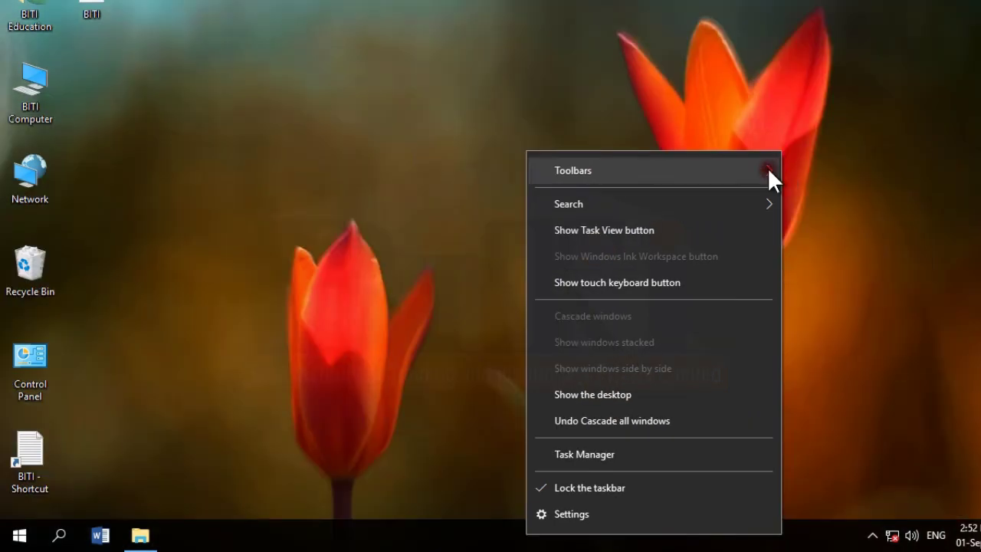
pyautogui.click(751, 162)
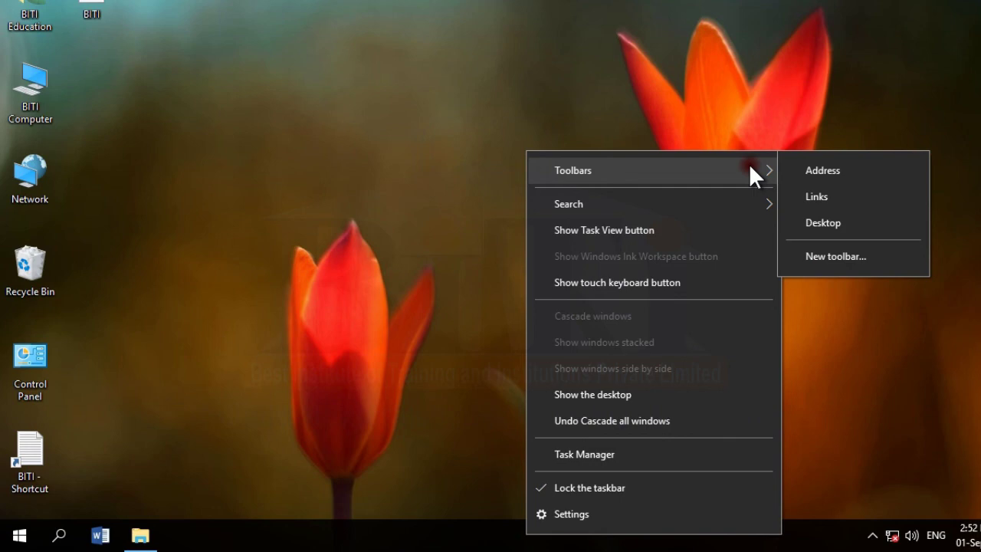
pyautogui.click(834, 256)
pyautogui.click(606, 173)
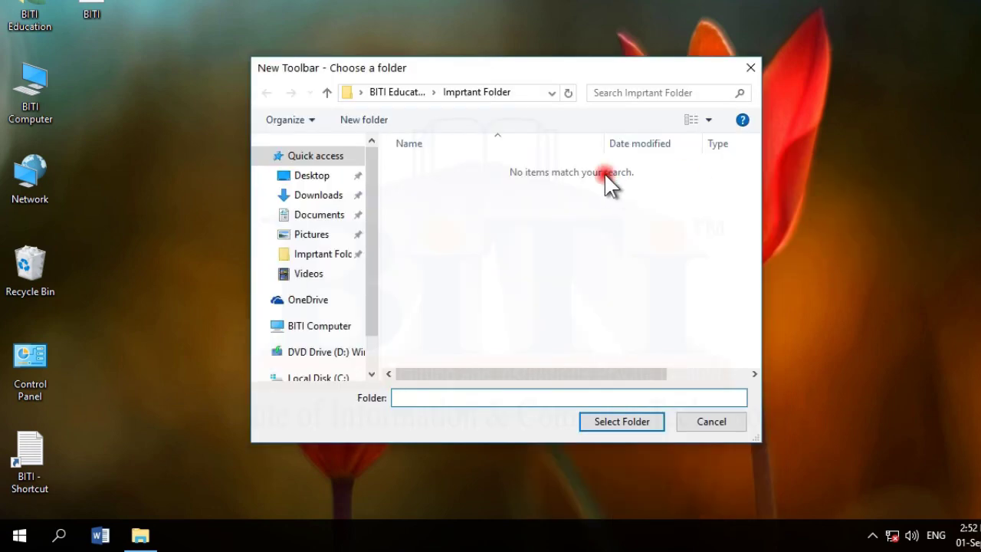
pyautogui.click(324, 255)
pyautogui.click(622, 422)
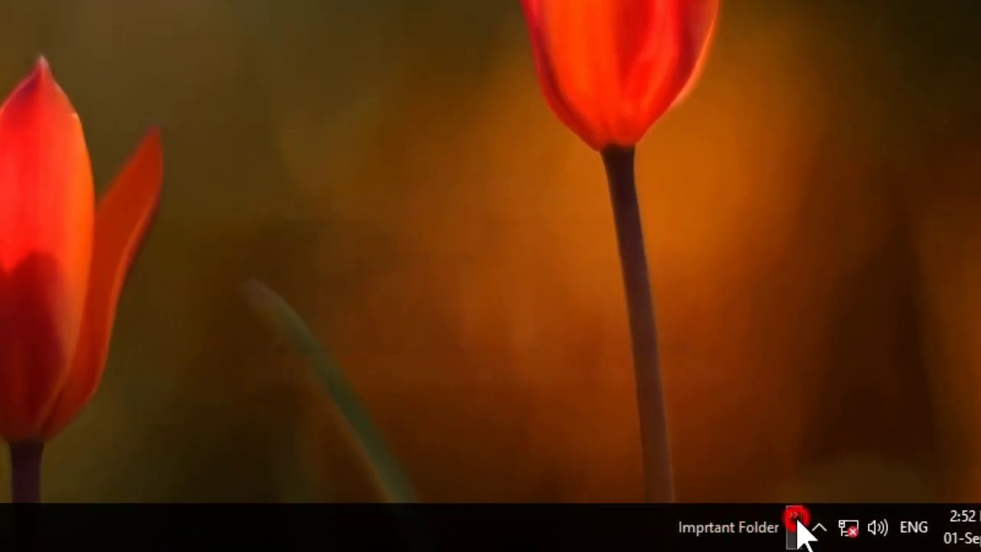
# Expand the Imprtant Folder toolbar to list its files, and remove that toolbar from the taskbar
pyautogui.click(794, 522)
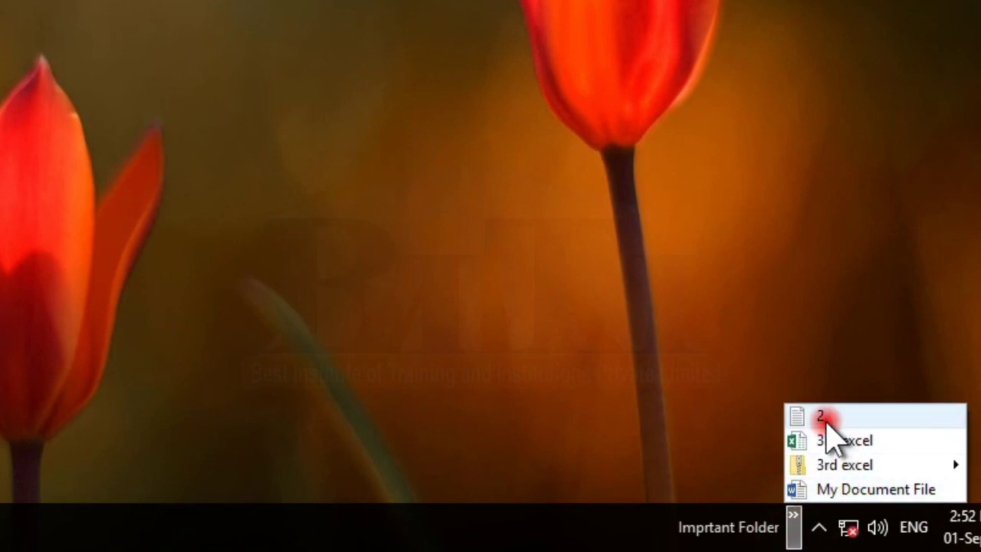
pyautogui.click(828, 486)
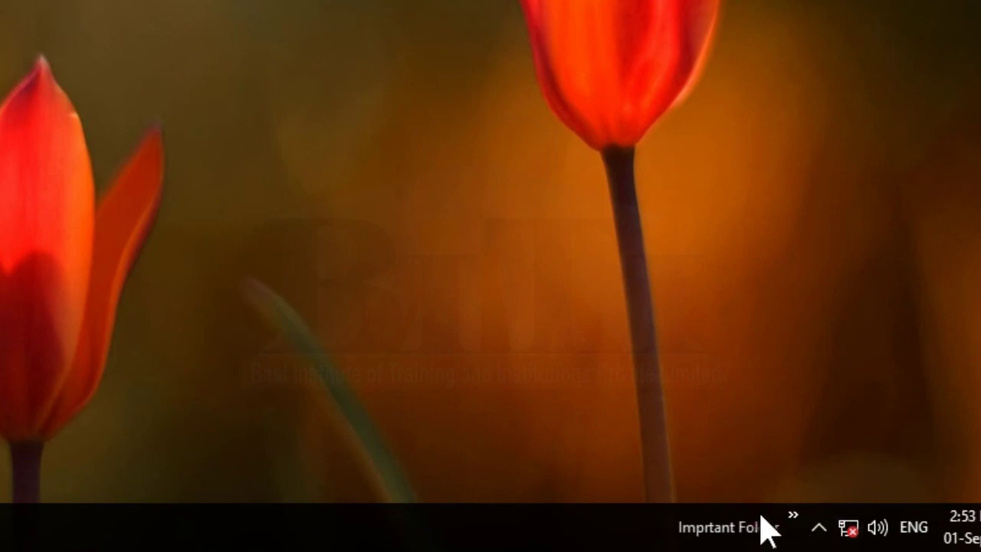
pyautogui.rightClick(766, 529)
pyautogui.moveTo(613, 0)
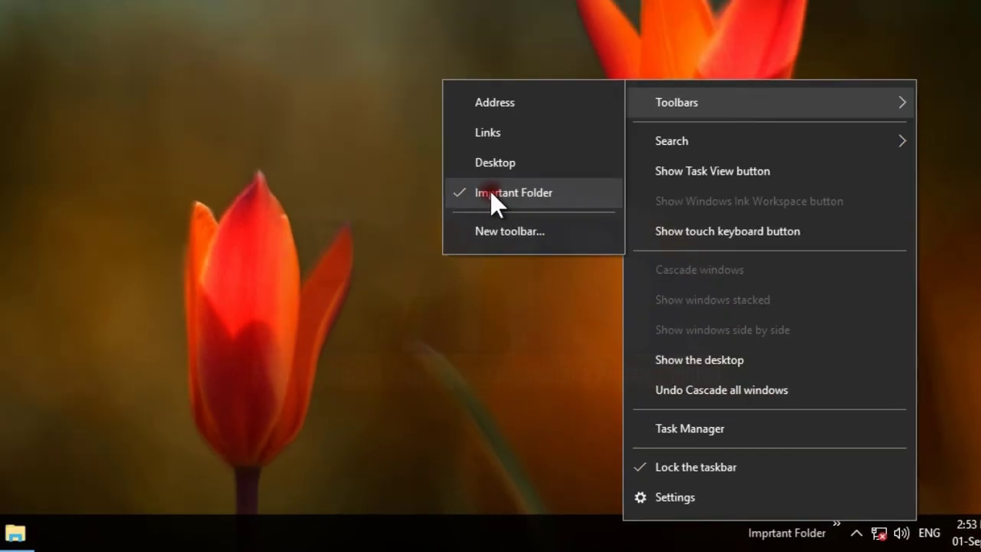
pyautogui.click(424, 132)
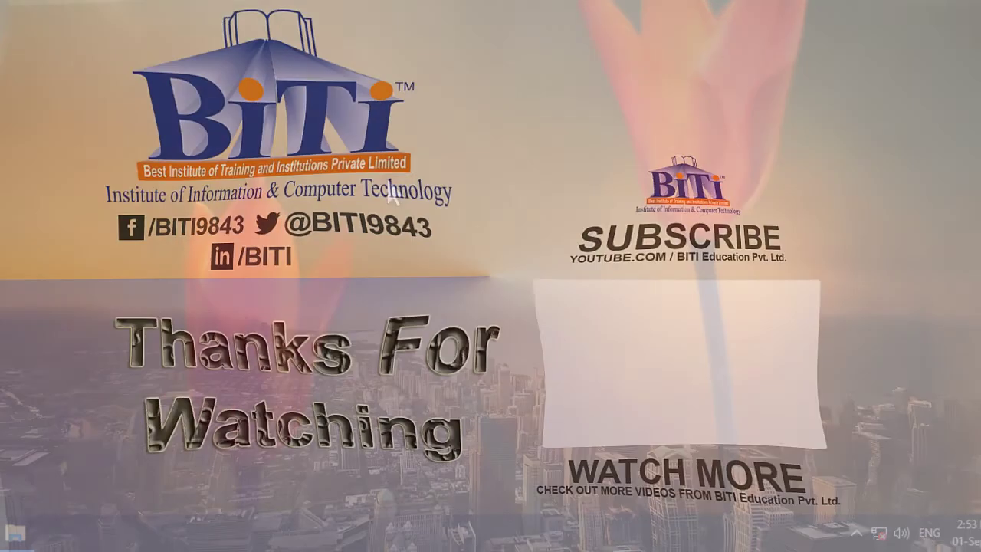